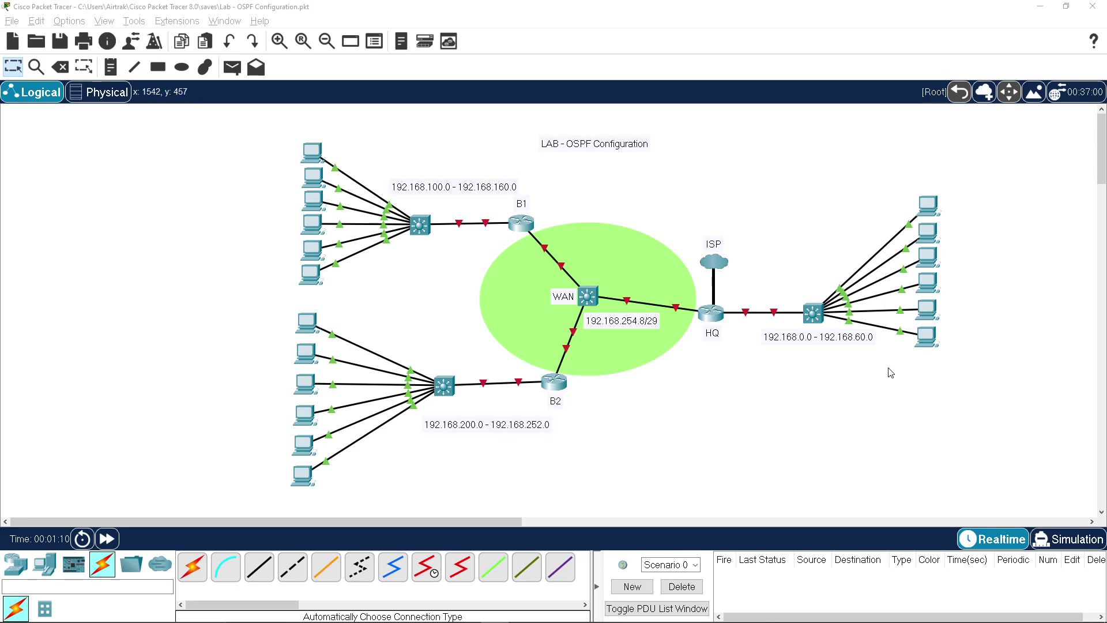
# Open the command line of the HQ-side distribution switch HQDS, log in with the console password and enter privileged mode with the enable password.
pyautogui.click(813, 316)
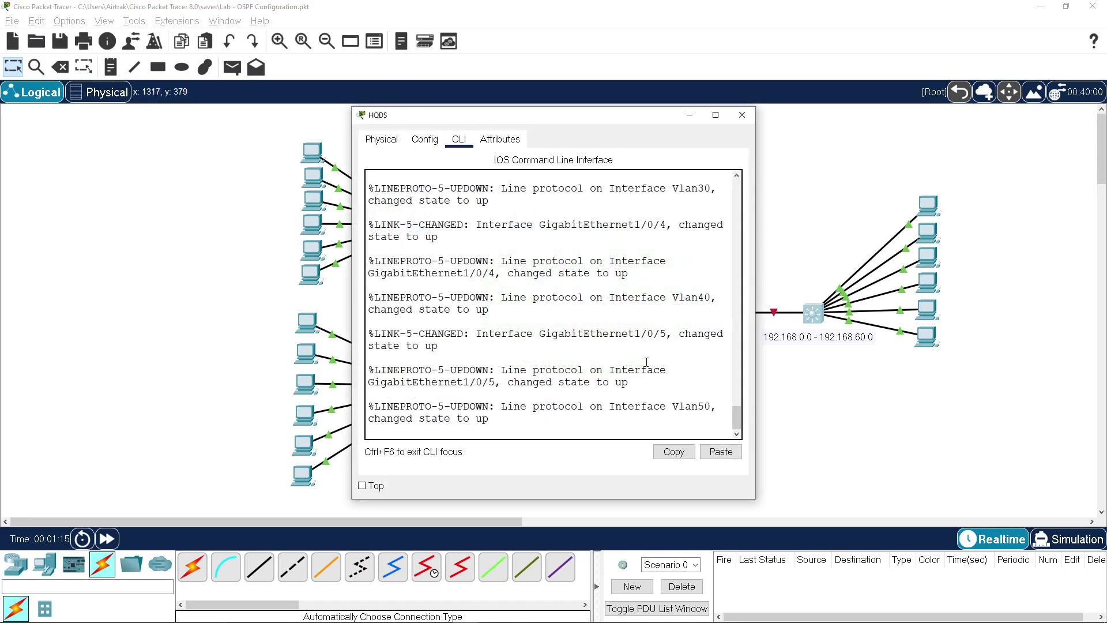
pyautogui.press('Return')
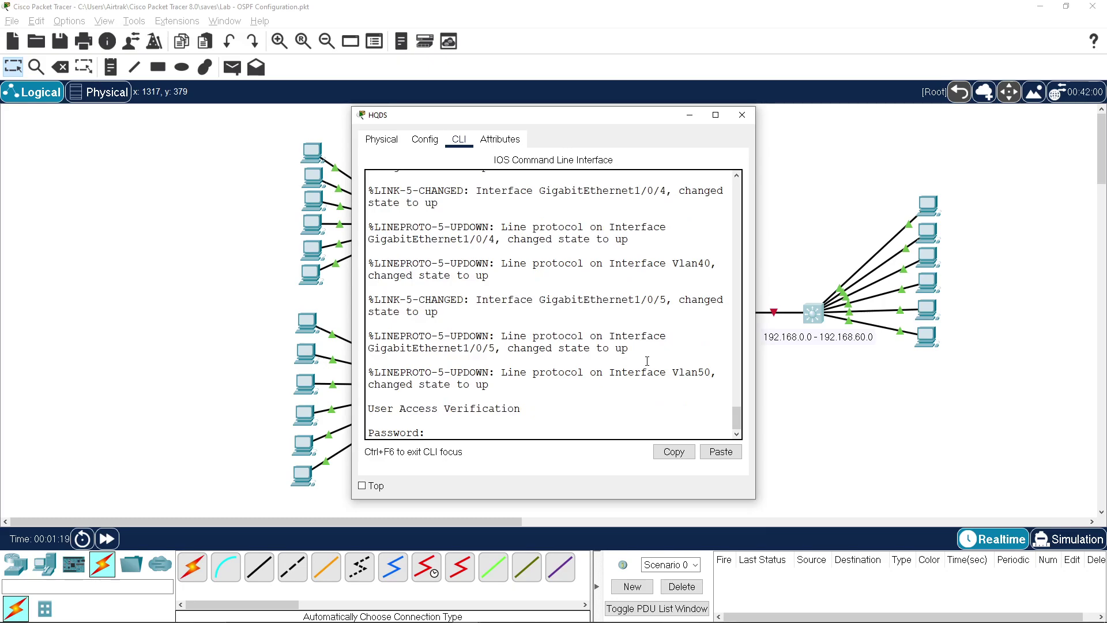
pyautogui.press('Return')
pyautogui.write('en')
pyautogui.press('Return')
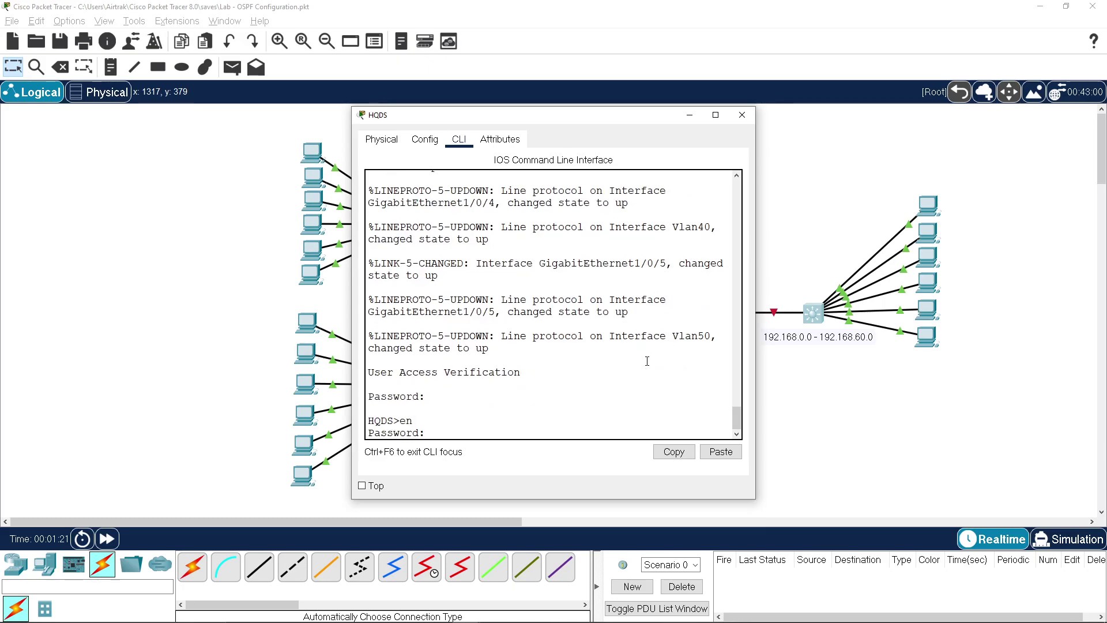
pyautogui.press('Return')
# Display the running configuration of HQDS and review its global settings, including hostname, password encryption, IP routing and domain lookup.
pyautogui.write('sh run')
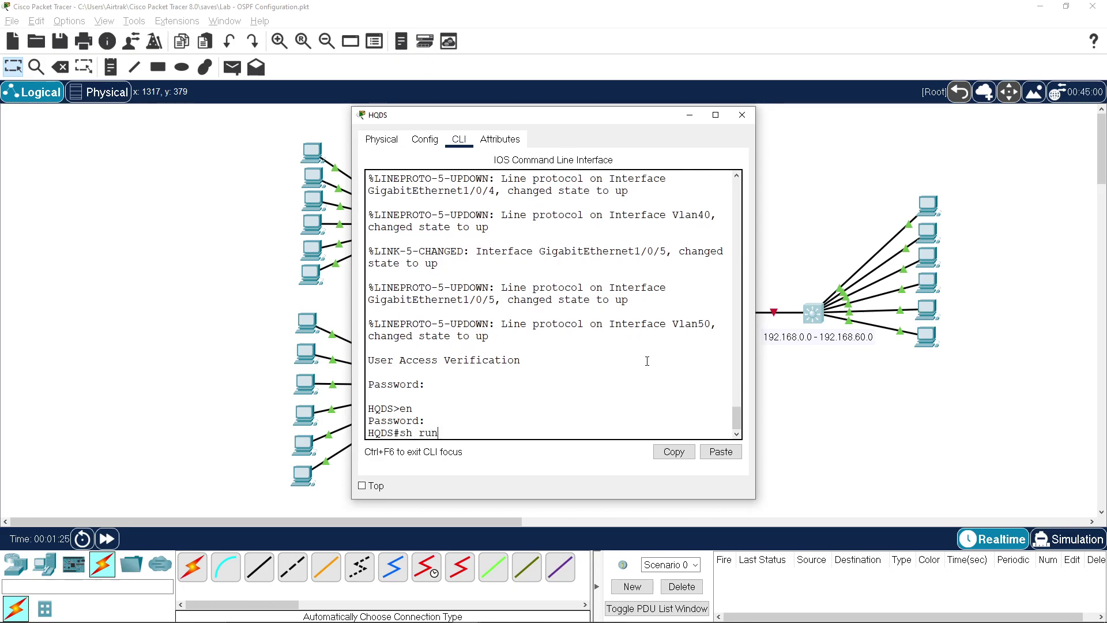
pyautogui.press('Return')
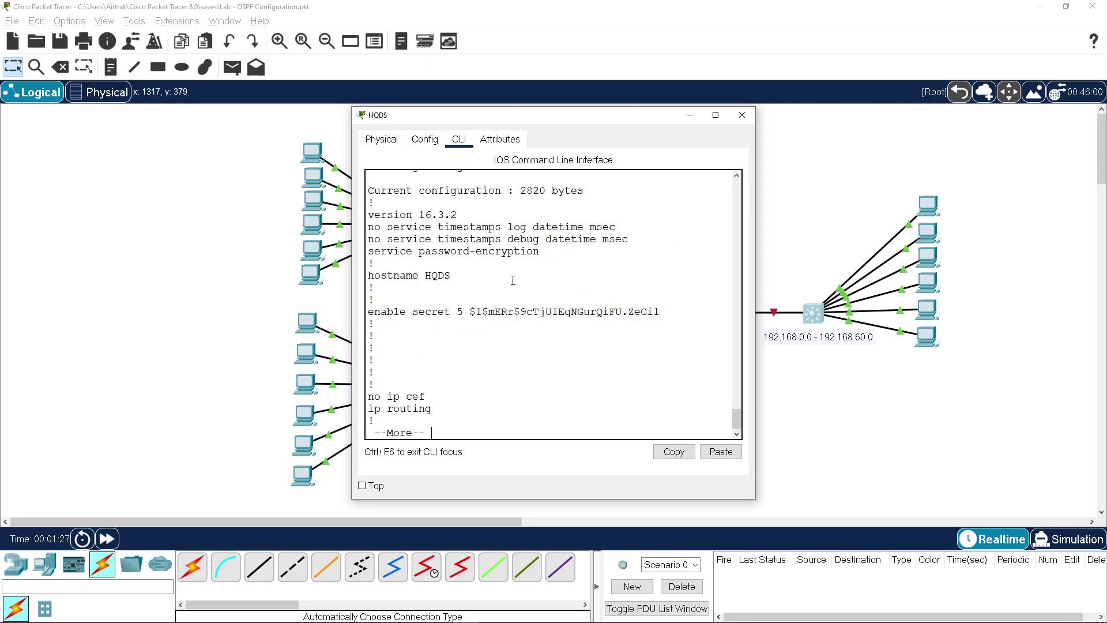
pyautogui.press('space')
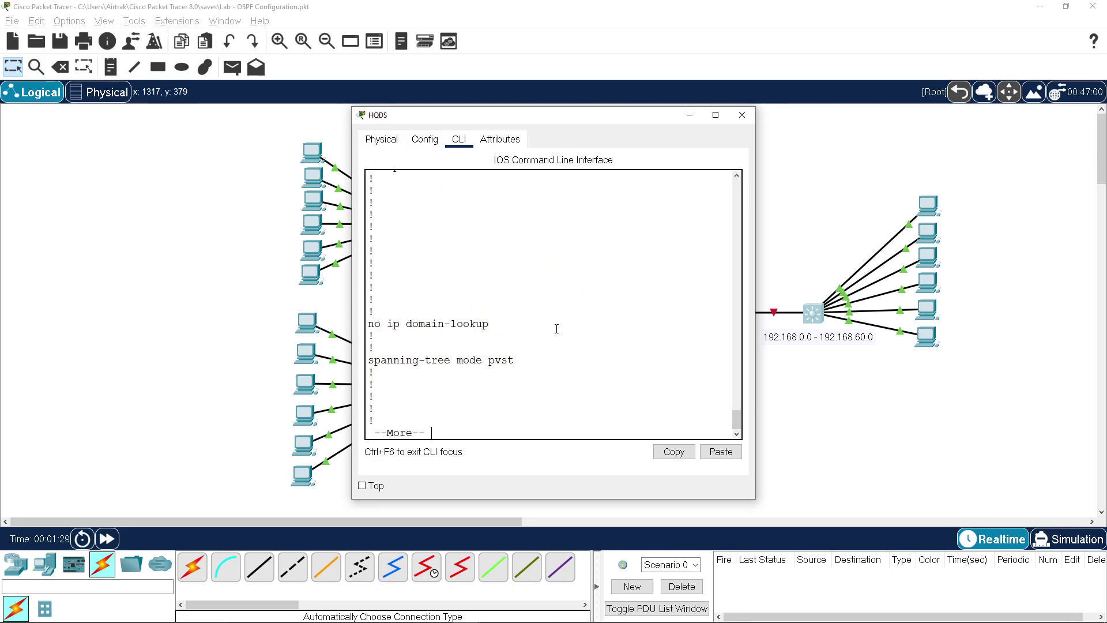
pyautogui.scroll(5, 459, 270)
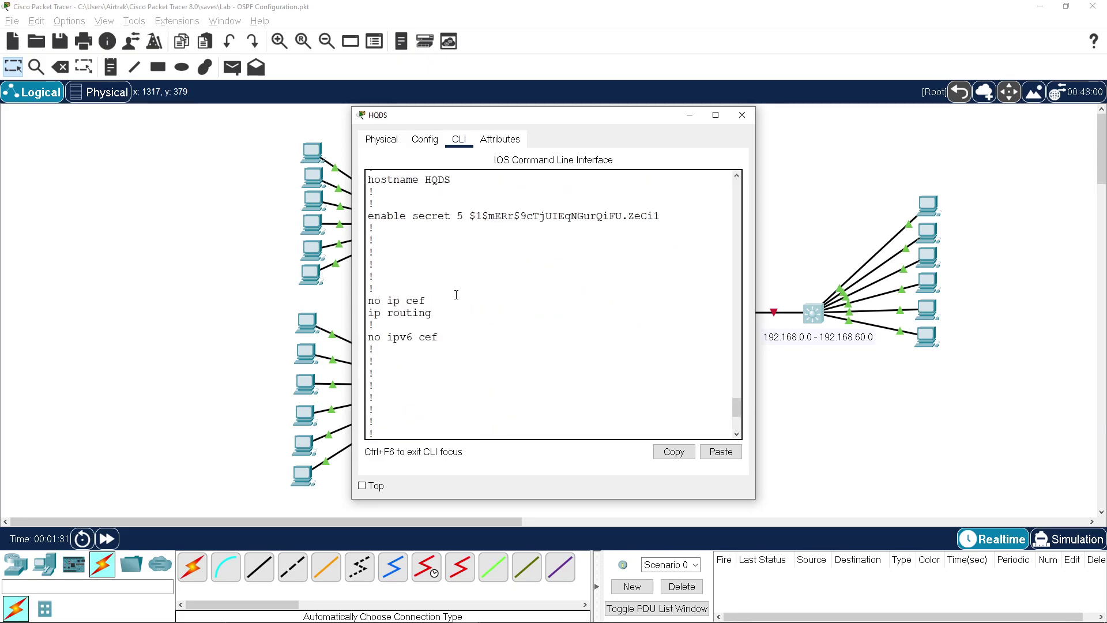
pyautogui.scroll(-5, 427, 322)
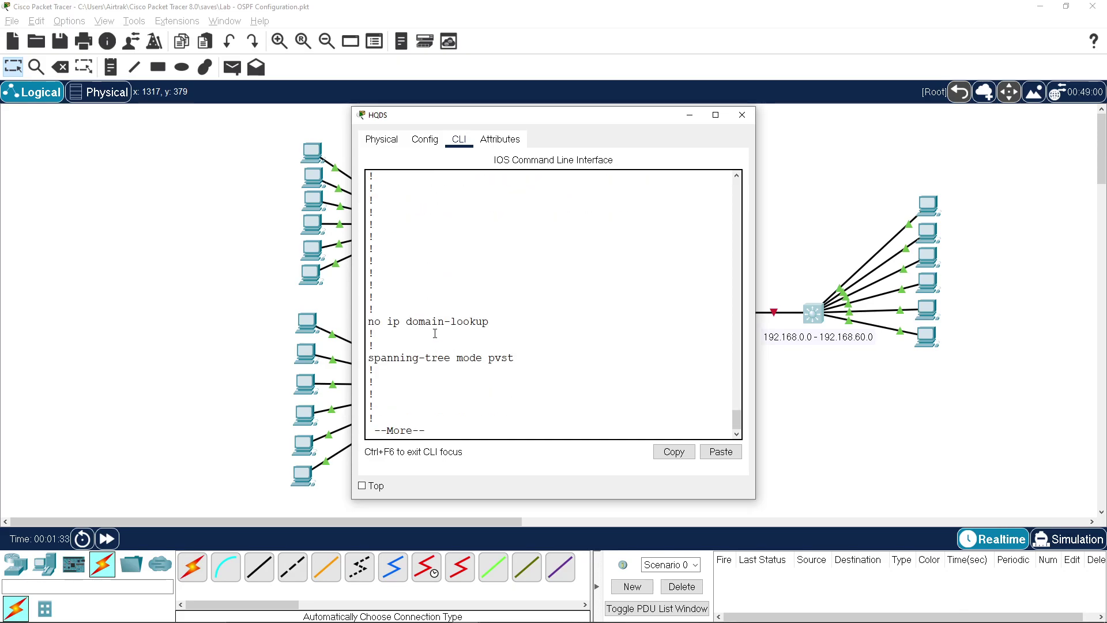
# Examine the access port VLANs, the routed uplink to HQ, the VLAN interface addresses and the console line settings in the HQDS configuration.
pyautogui.press('space')
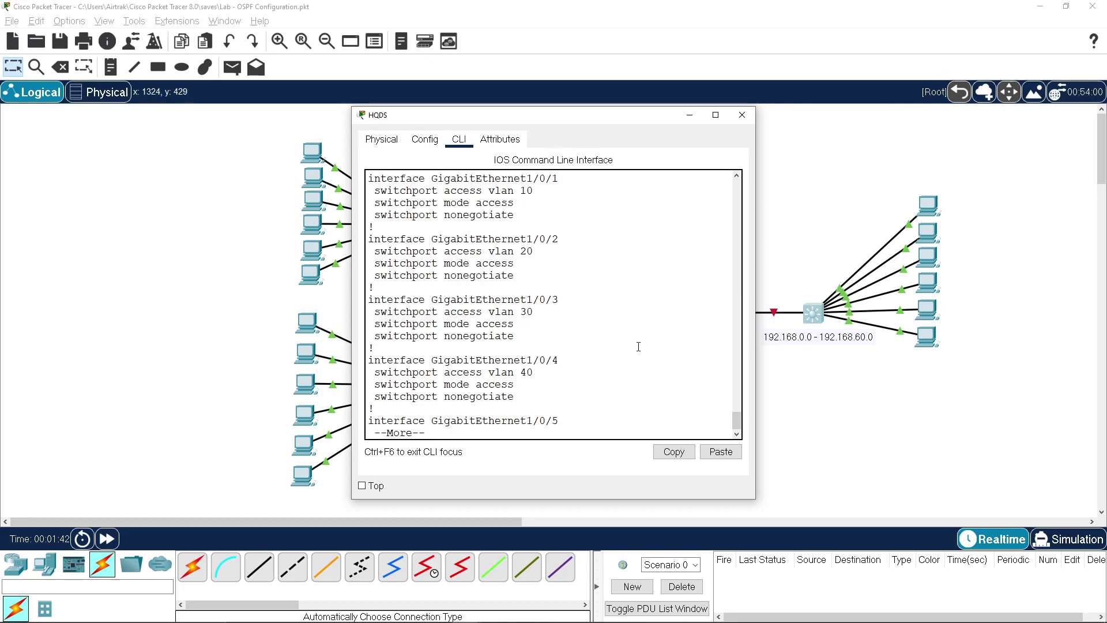
pyautogui.press('space')
pyautogui.press('space')
pyautogui.press('space')
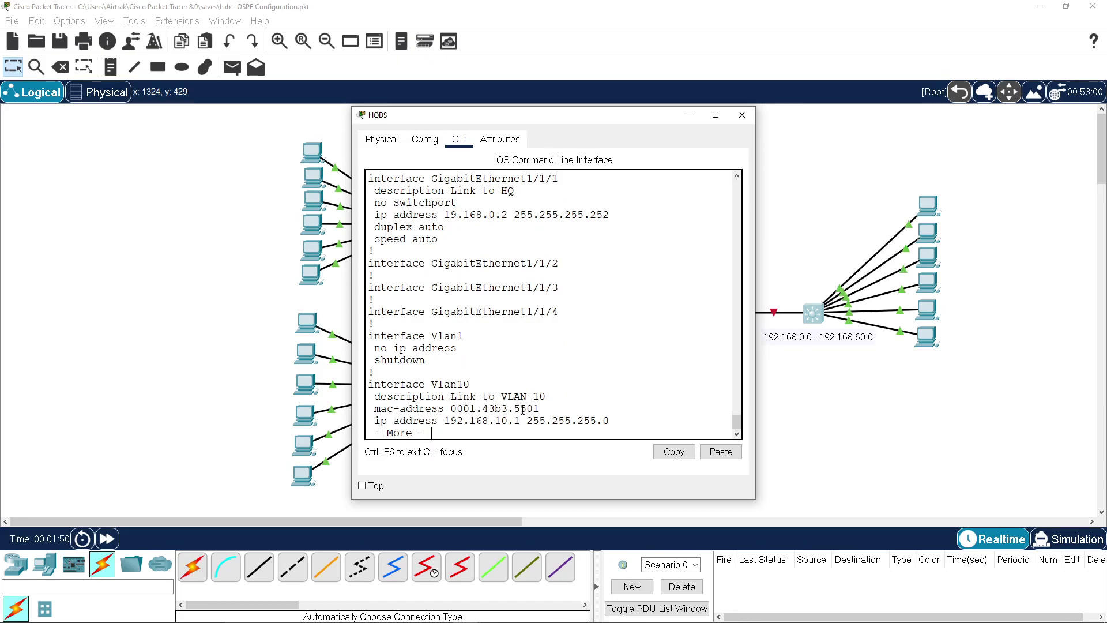
pyautogui.moveTo(481, 398); pyautogui.dragTo(551, 401)
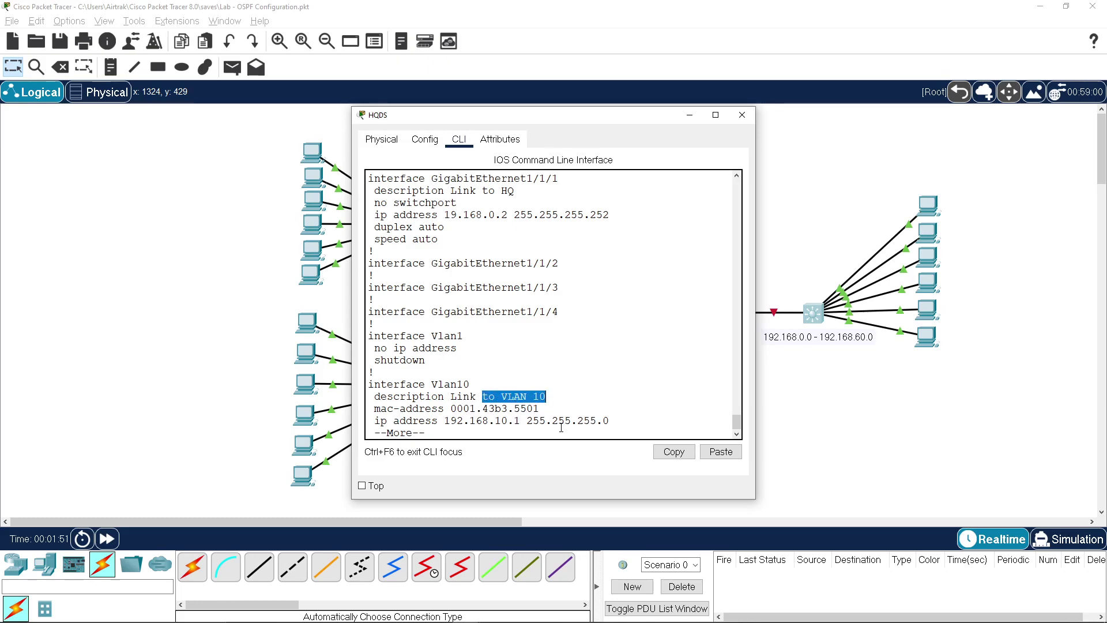
pyautogui.press('space')
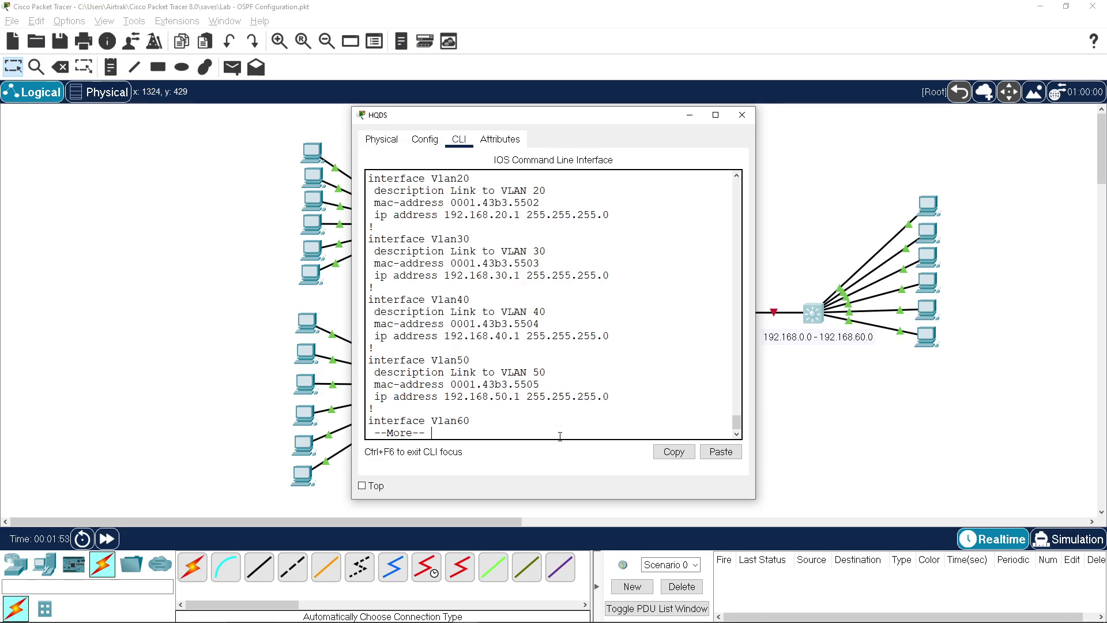
pyautogui.press('space')
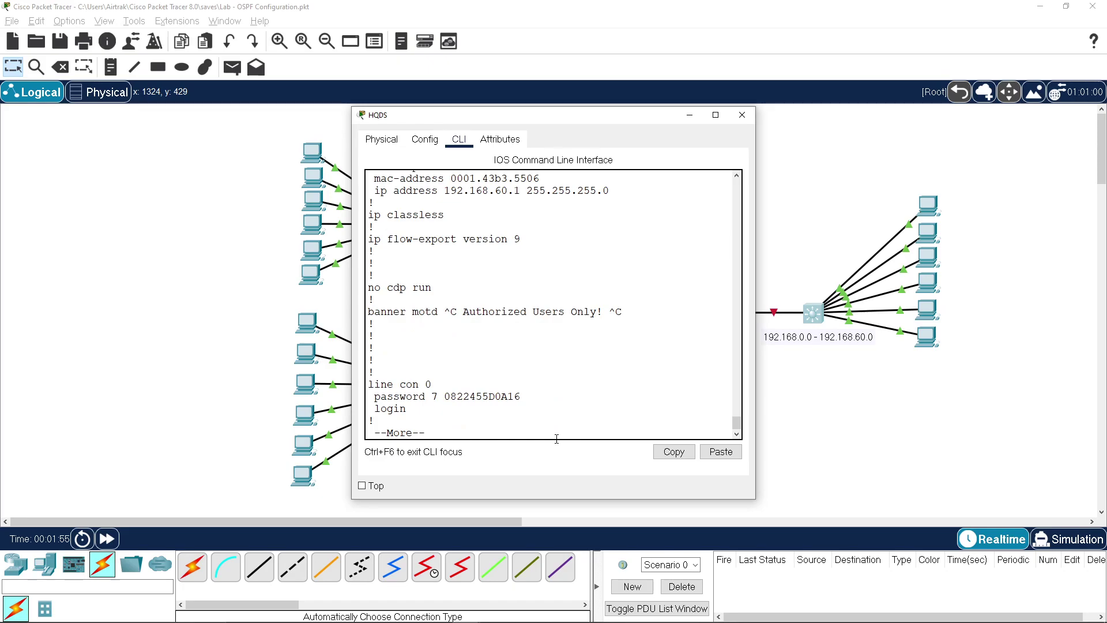
pyautogui.scroll(2, 558, 432)
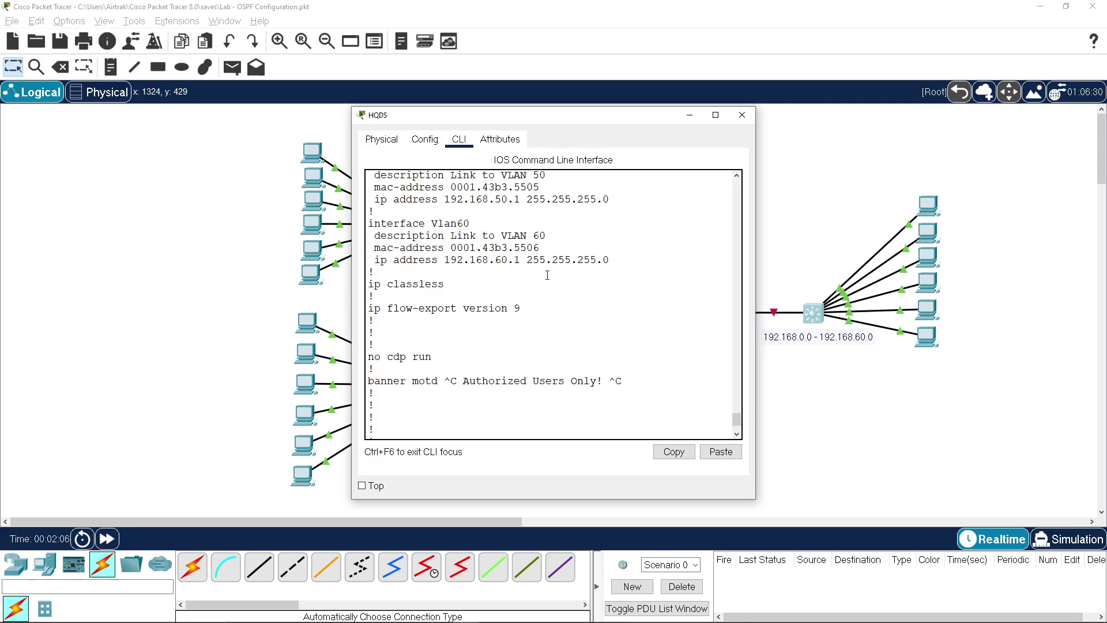
# Display the IP routing table of HQDS to check its connected VLAN networks, and close the switch's window.
pyautogui.write('sh ip rou')
pyautogui.press('Return')
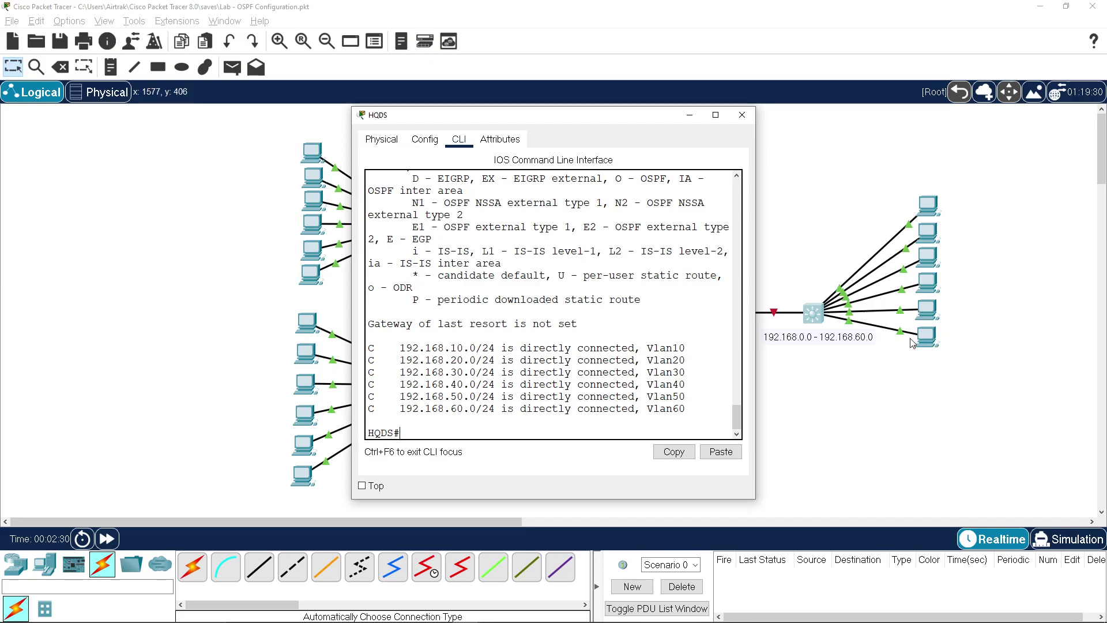
pyautogui.click(742, 115)
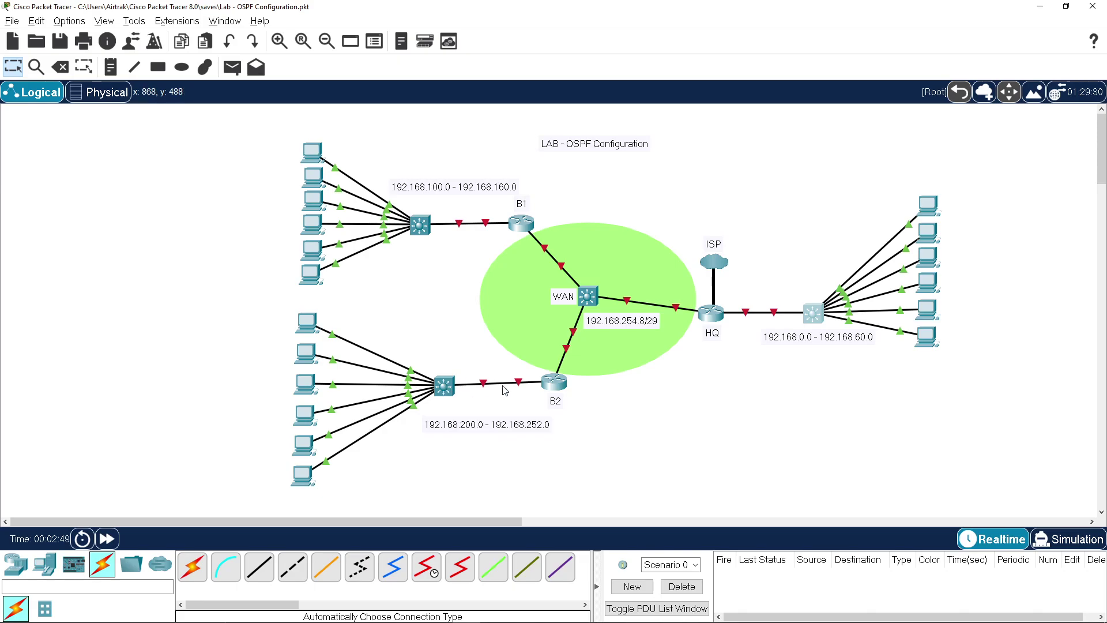
# Open the command line of router B1, log in with the console password and enter privileged mode with the enable password.
pyautogui.moveTo(554, 382)
pyautogui.doubleClick(522, 223)
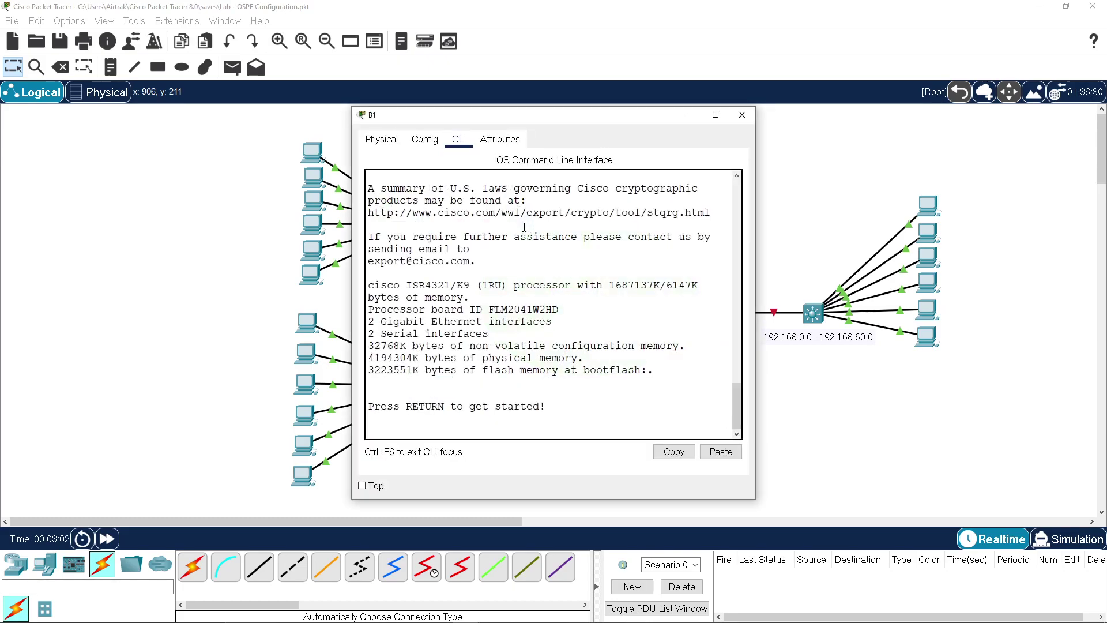
pyautogui.press('Return')
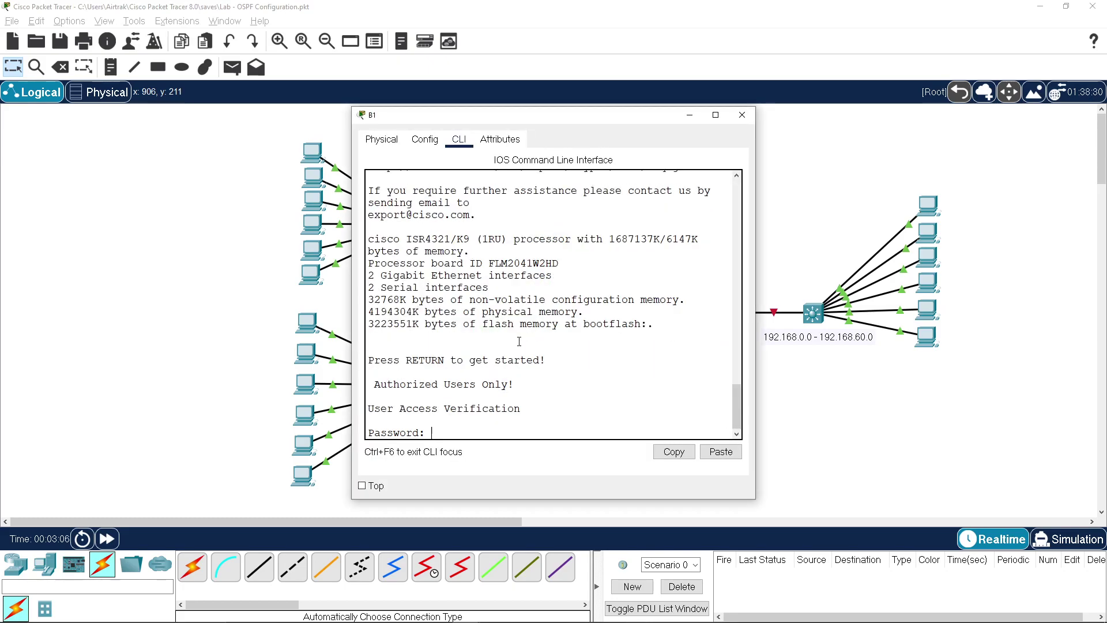
pyautogui.press('Return')
pyautogui.write('en')
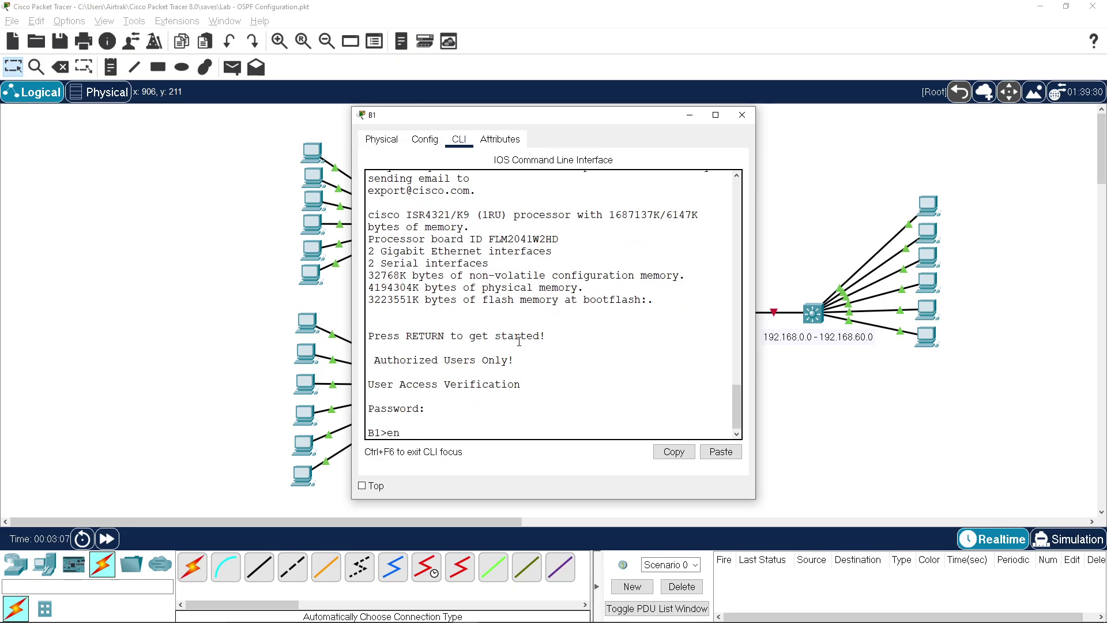
pyautogui.press('Return')
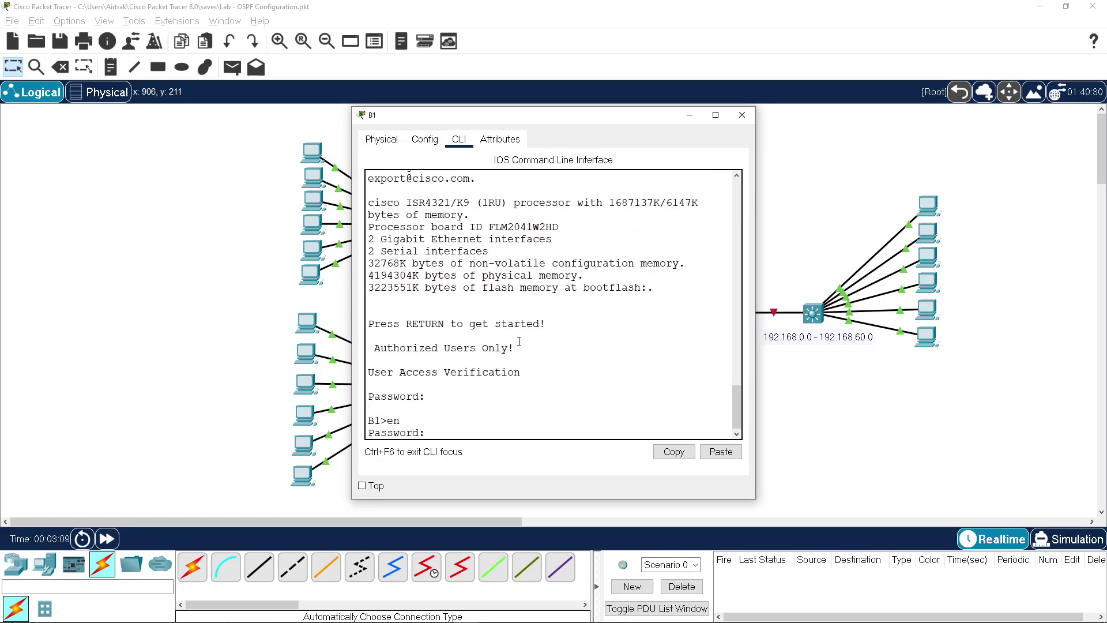
pyautogui.press('Return')
# Display the running configuration of B1 and review its hostname, password encryption and domain lookup settings.
pyautogui.write('sh run')
pyautogui.press('Return')
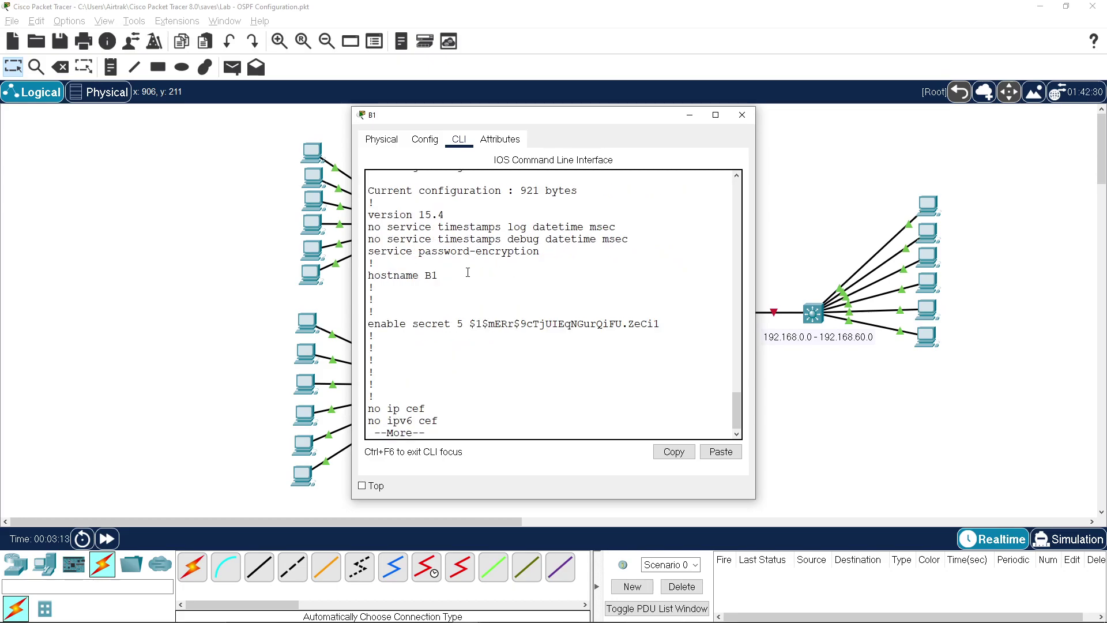
pyautogui.moveTo(410, 275); pyautogui.dragTo(504, 260)
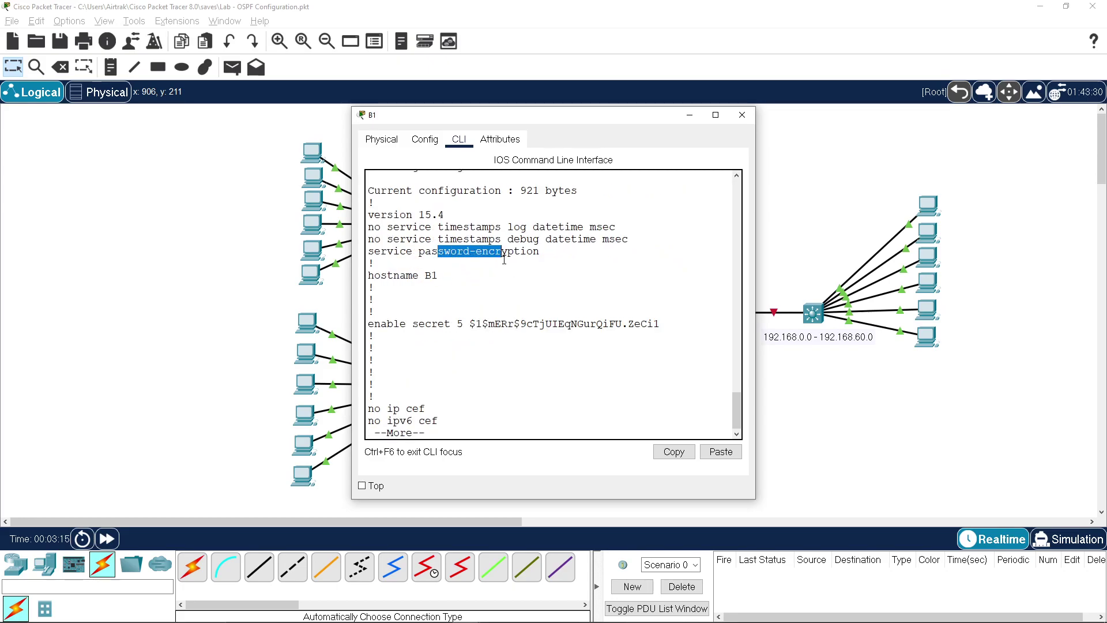
pyautogui.press('space')
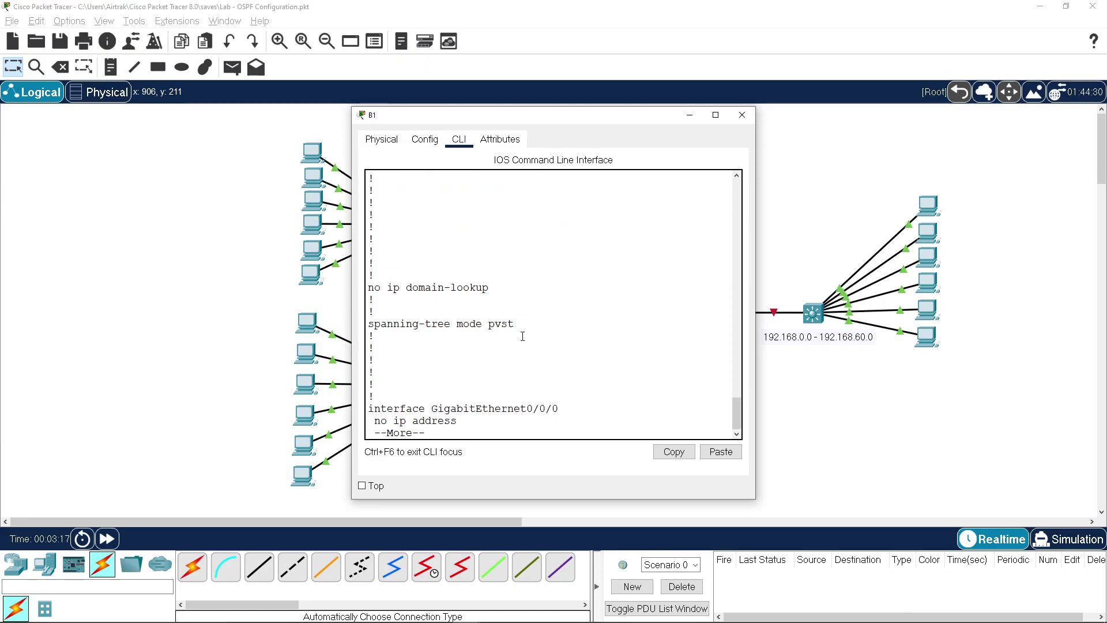
pyautogui.moveTo(376, 276); pyautogui.dragTo(488, 288)
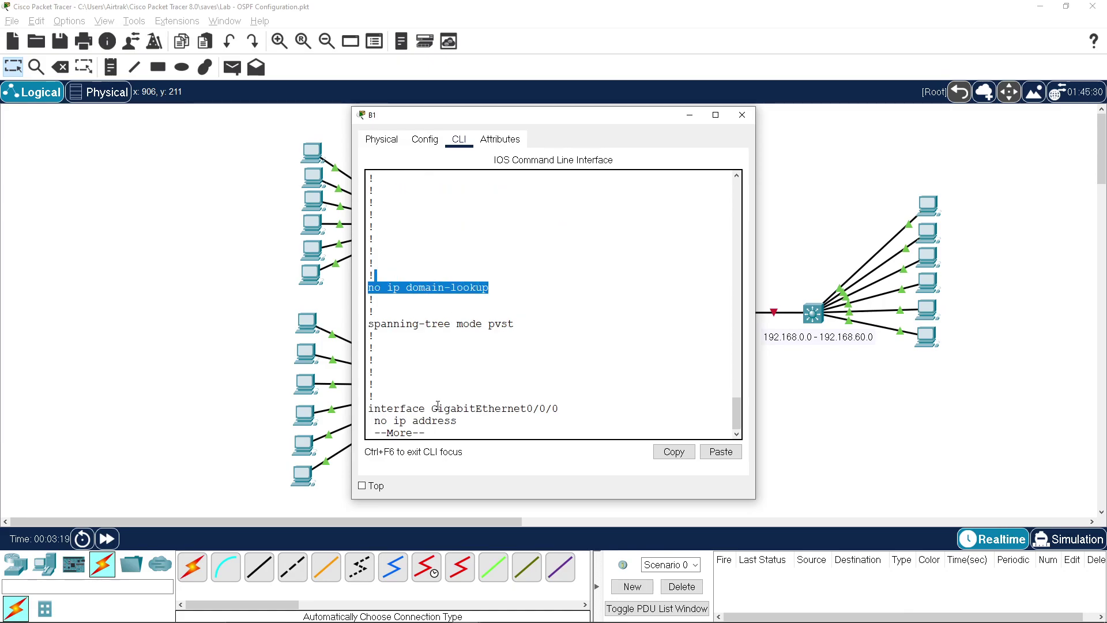
# Examine the Gigabit and serial interfaces, the login banner and the console and VTY line settings in B1's configuration, and close its window.
pyautogui.moveTo(437, 405); pyautogui.dragTo(368, 407)
pyautogui.press('space')
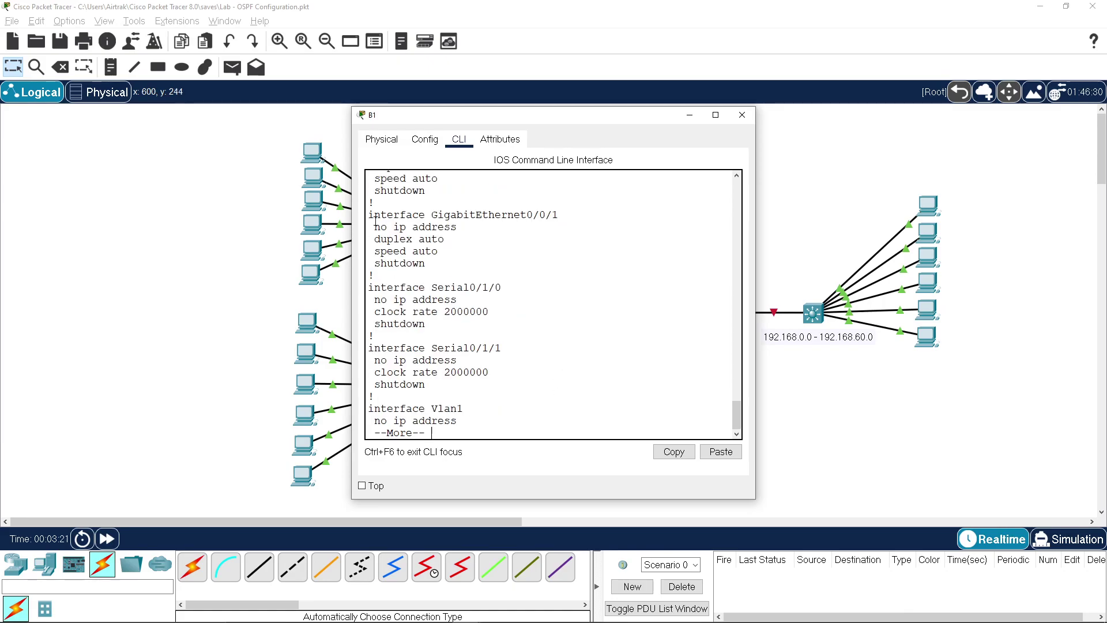
pyautogui.moveTo(400, 287); pyautogui.dragTo(515, 333)
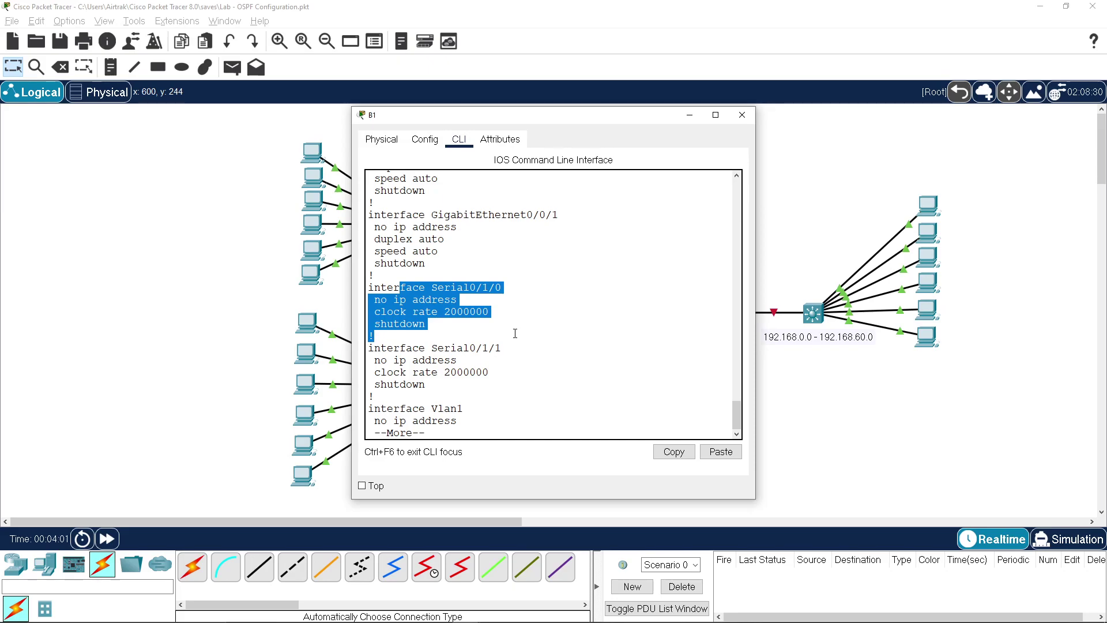
pyautogui.press('space')
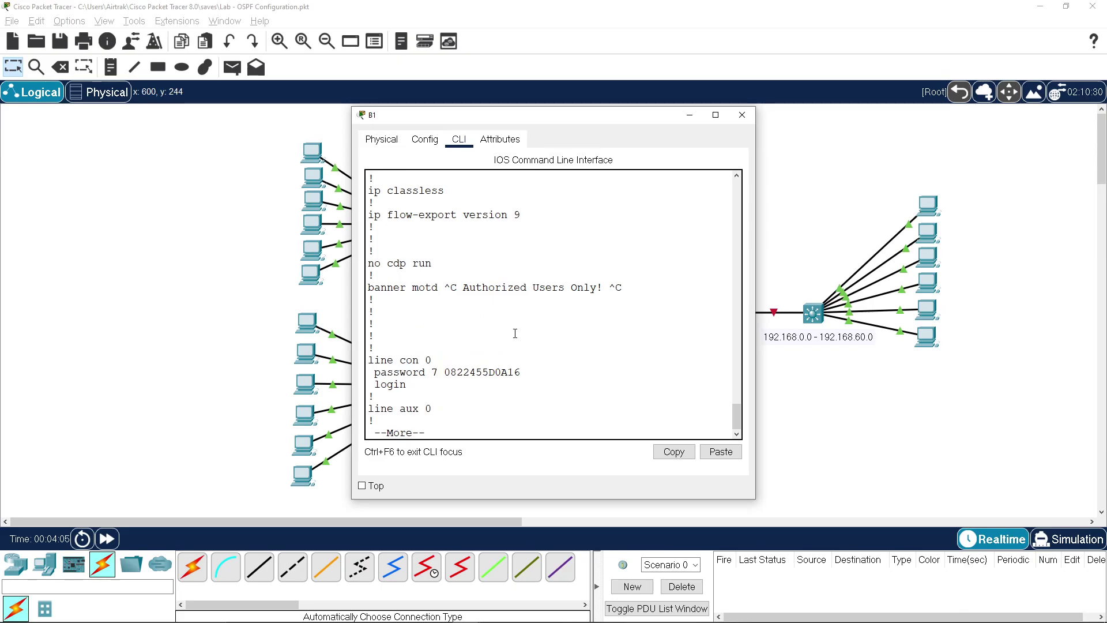
pyautogui.press('space')
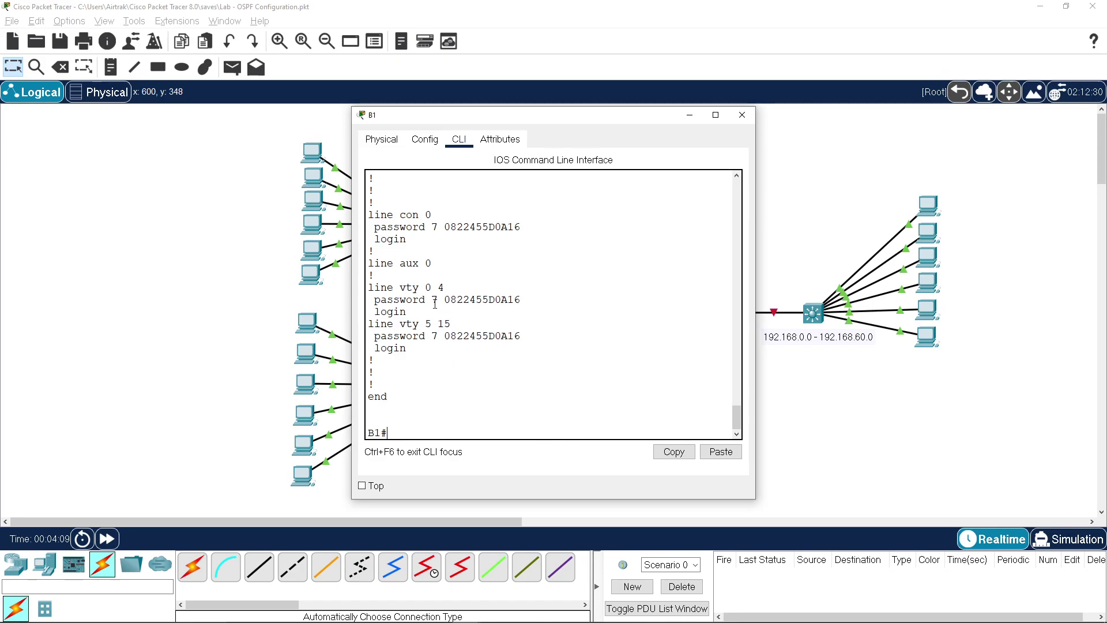
pyautogui.moveTo(368, 324); pyautogui.dragTo(493, 359)
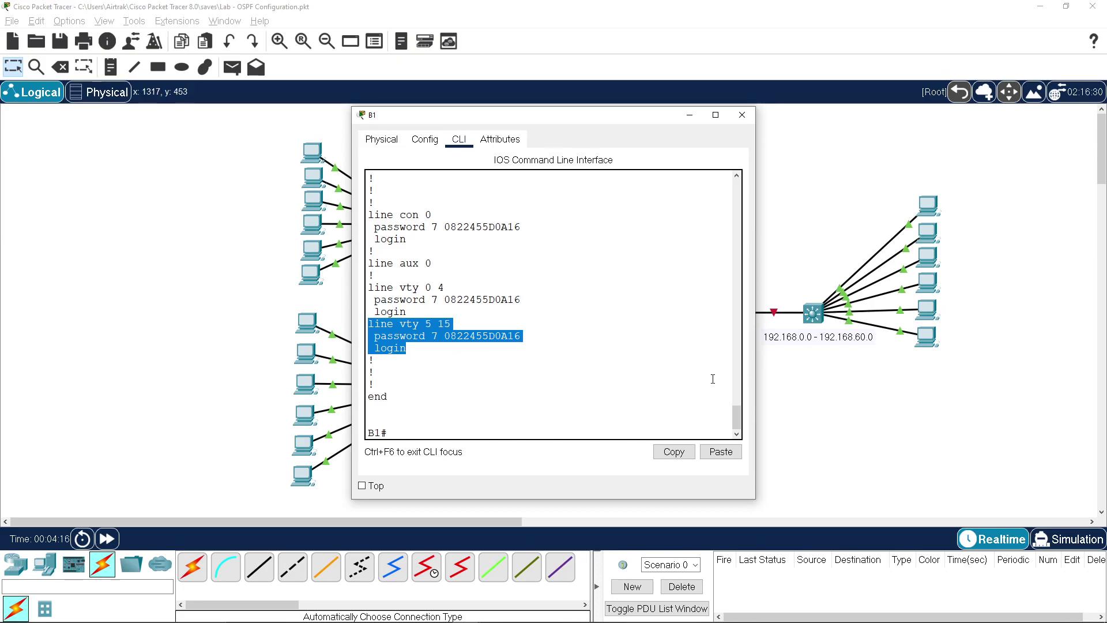
pyautogui.click(602, 347)
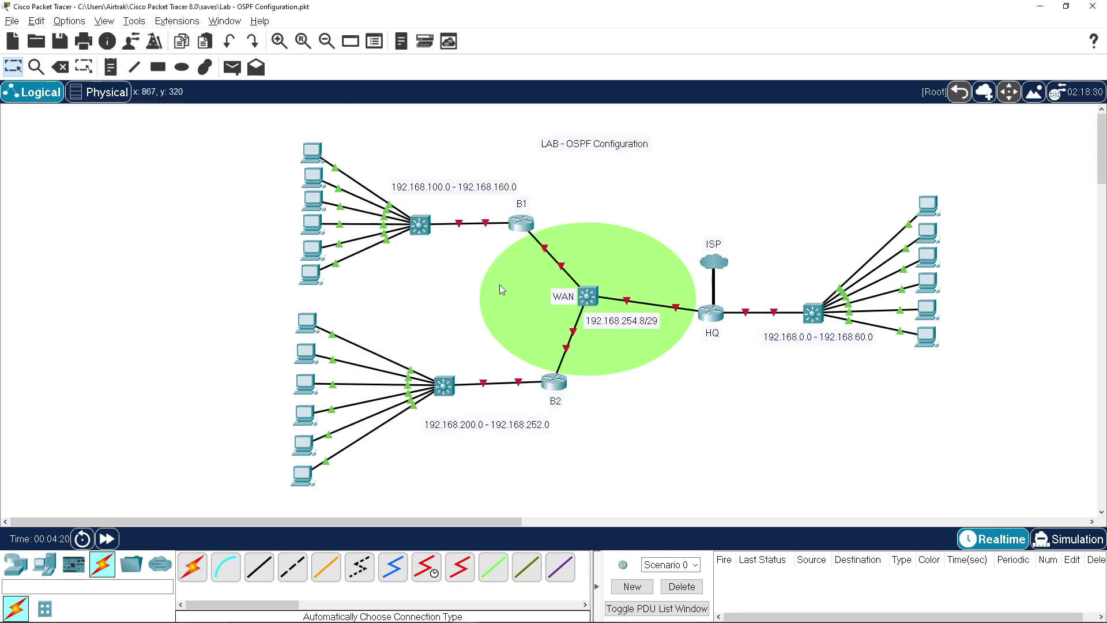
# Open the command line of router HQ, log in with the console password and enter privileged mode with the enable password.
pyautogui.moveTo(554, 369)
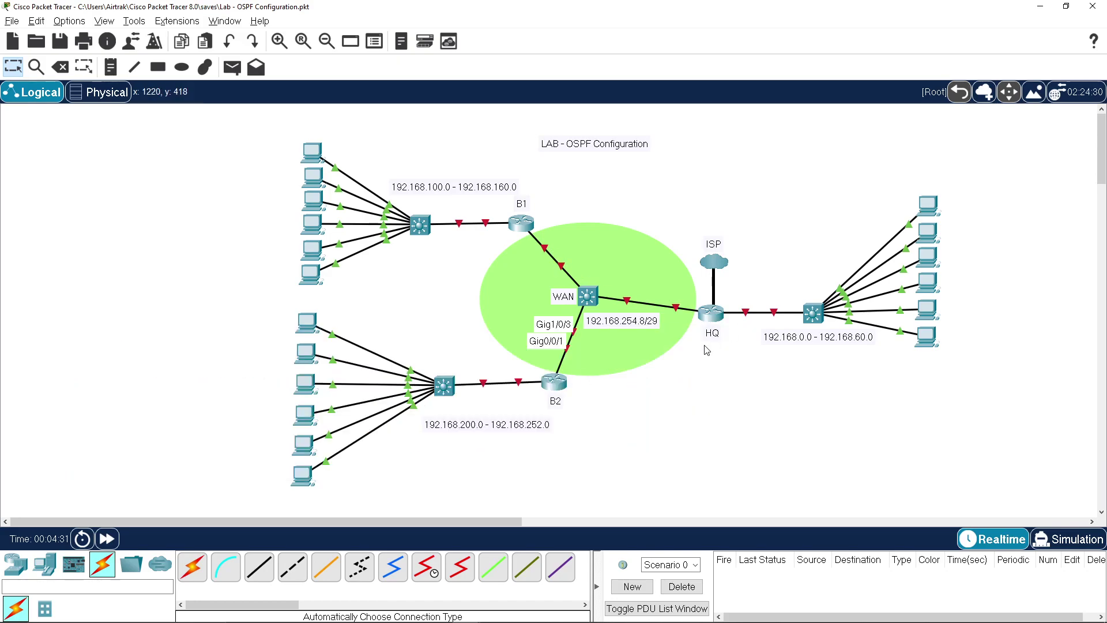
pyautogui.moveTo(708, 349)
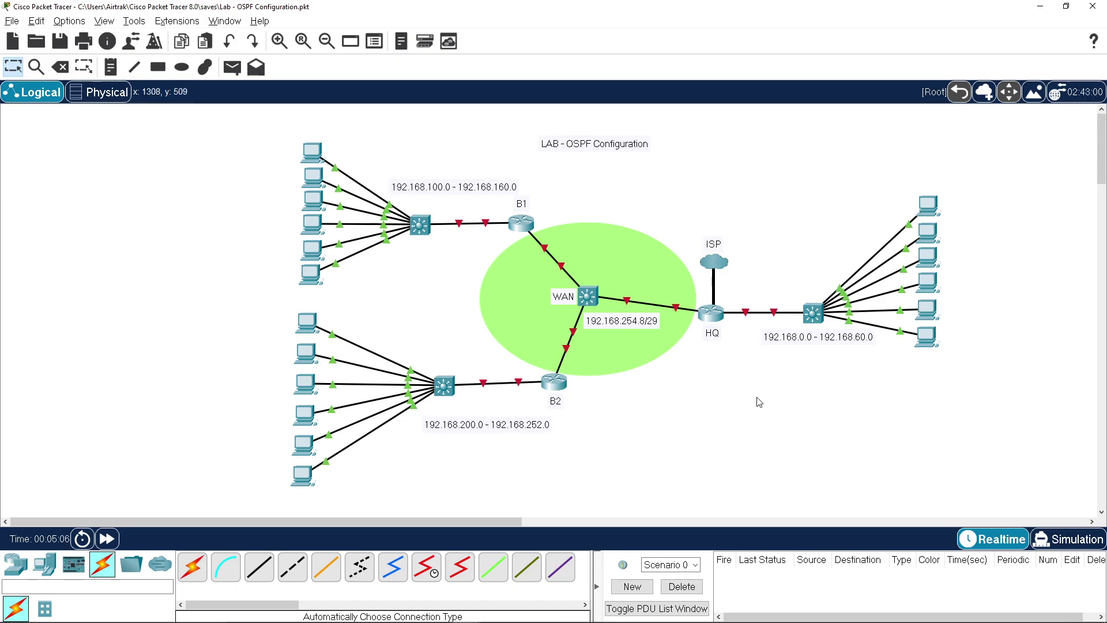
pyautogui.click(714, 316)
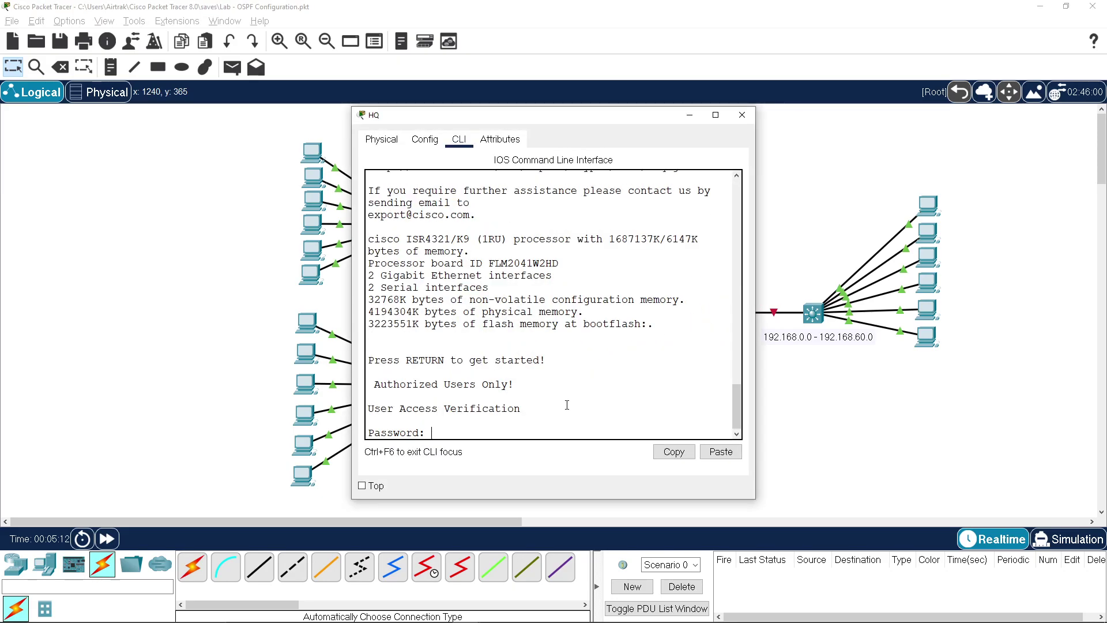
pyautogui.press('Return')
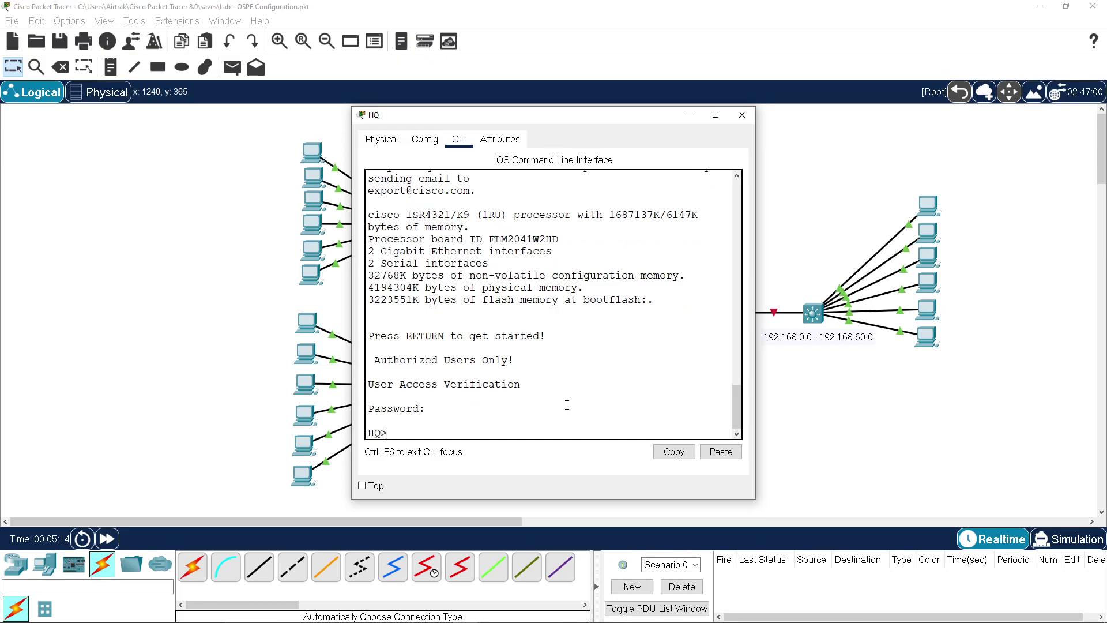
pyautogui.write('en')
pyautogui.press('Return')
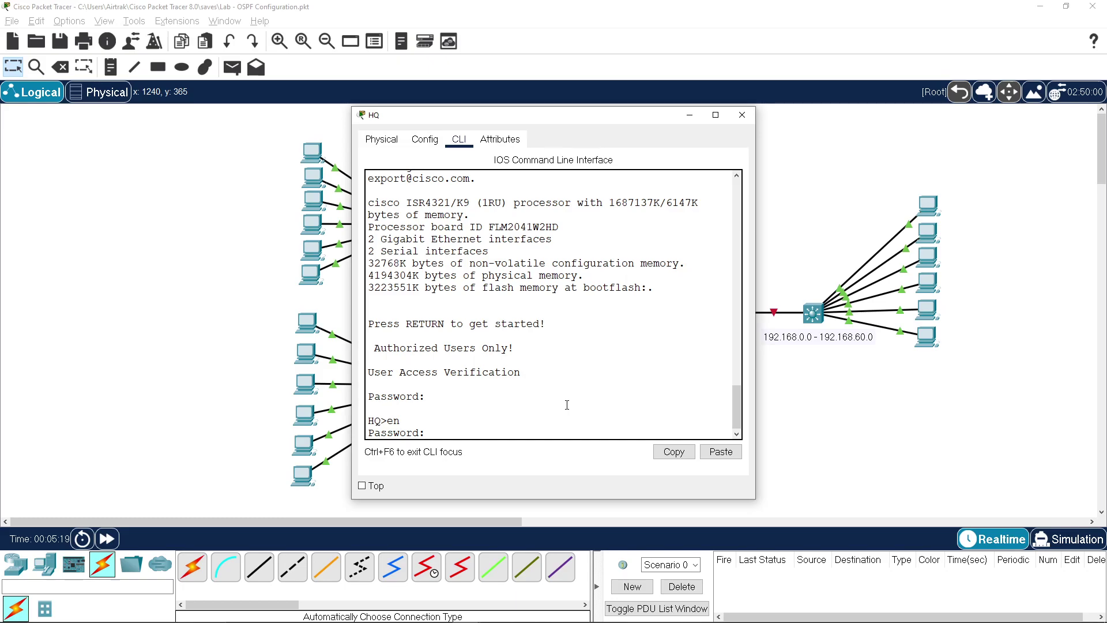
pyautogui.press('Return')
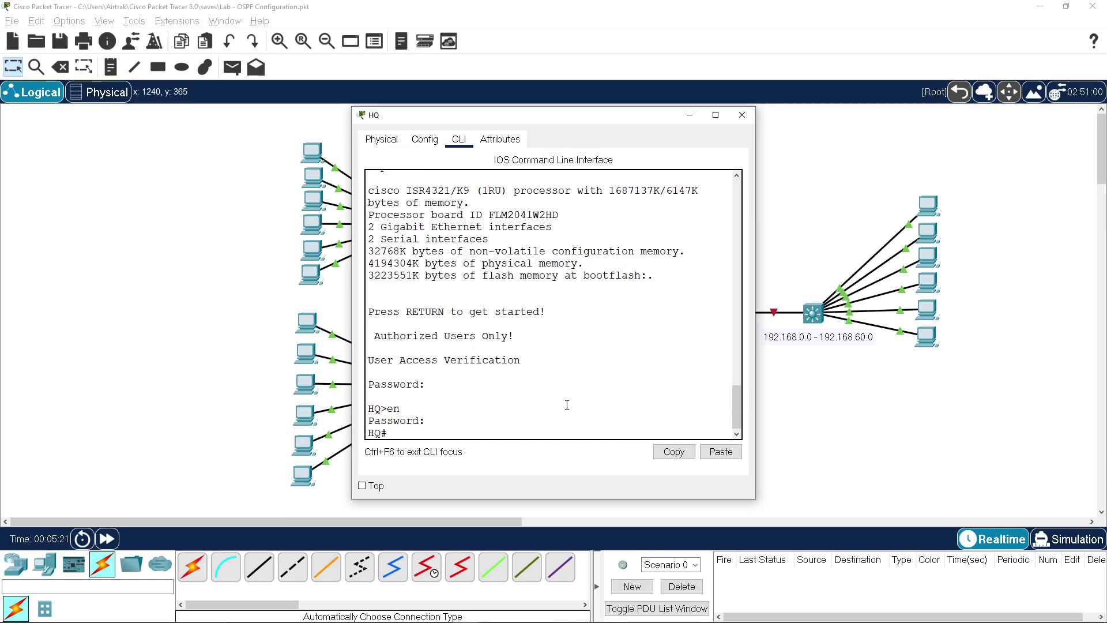
# Close HQ's window and check the port labels on its links to the WAN switch and the HQ LAN switch.
pyautogui.moveTo(634, 123); pyautogui.dragTo(391, 112)
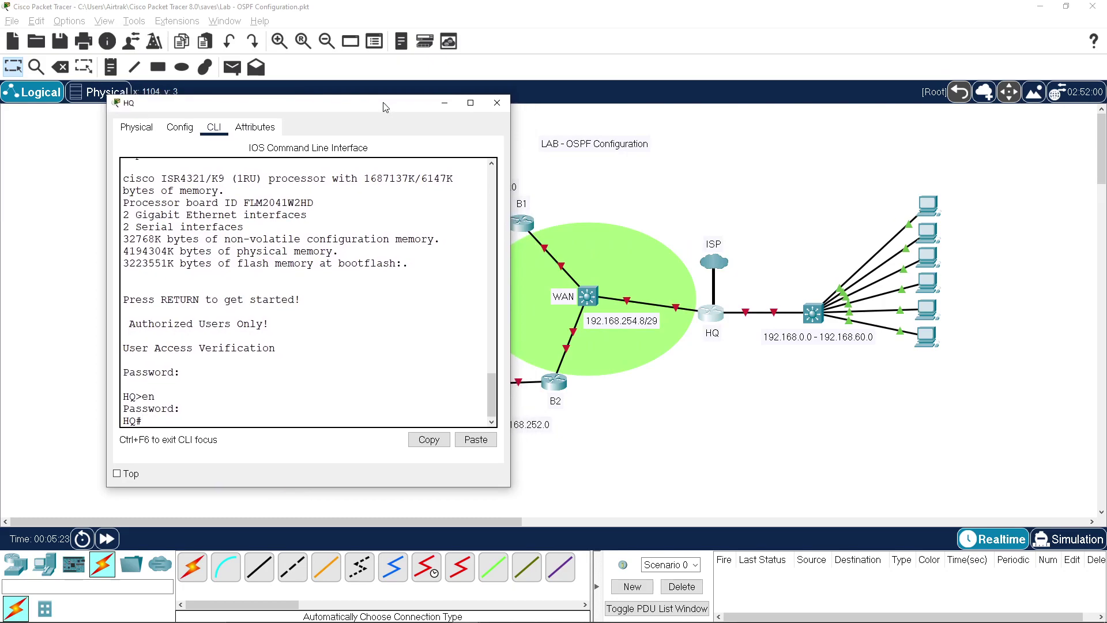
pyautogui.click(497, 104)
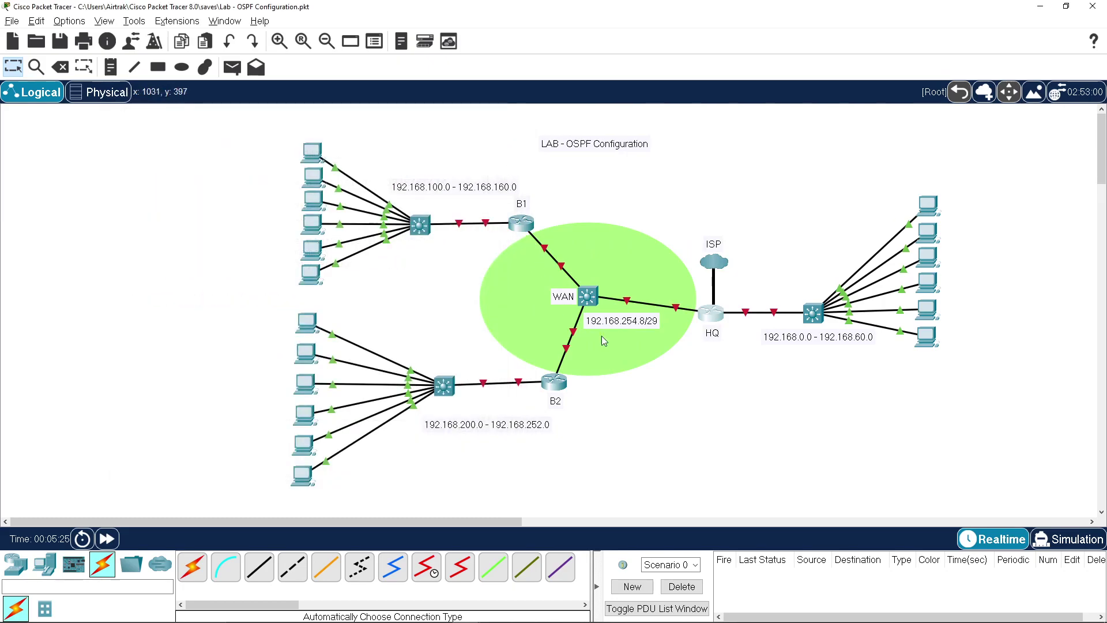
pyautogui.moveTo(678, 313)
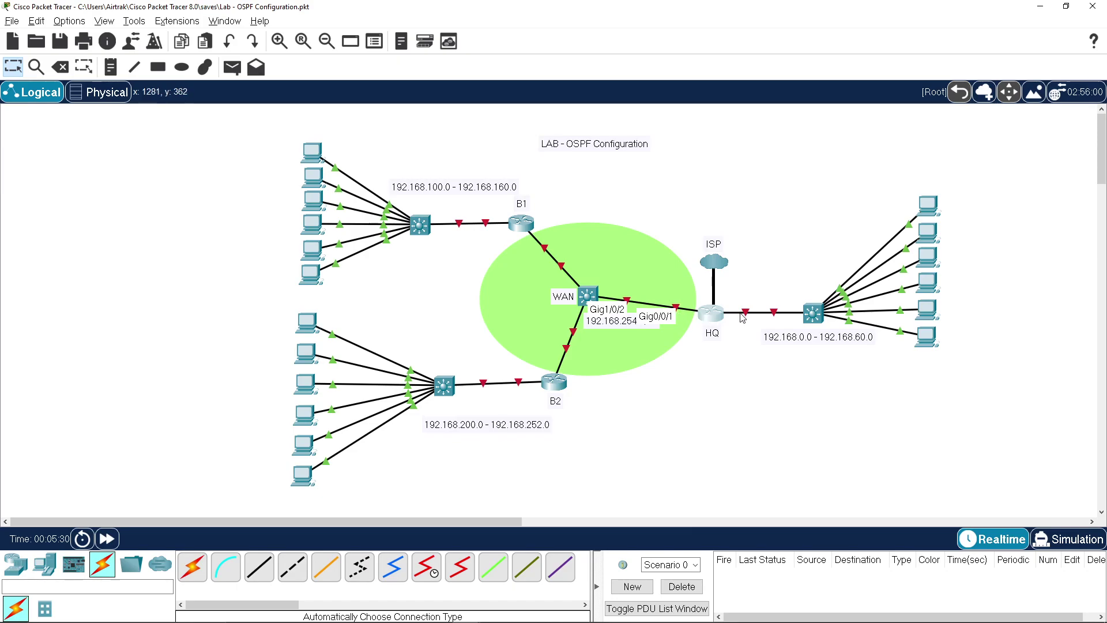
pyautogui.moveTo(751, 318)
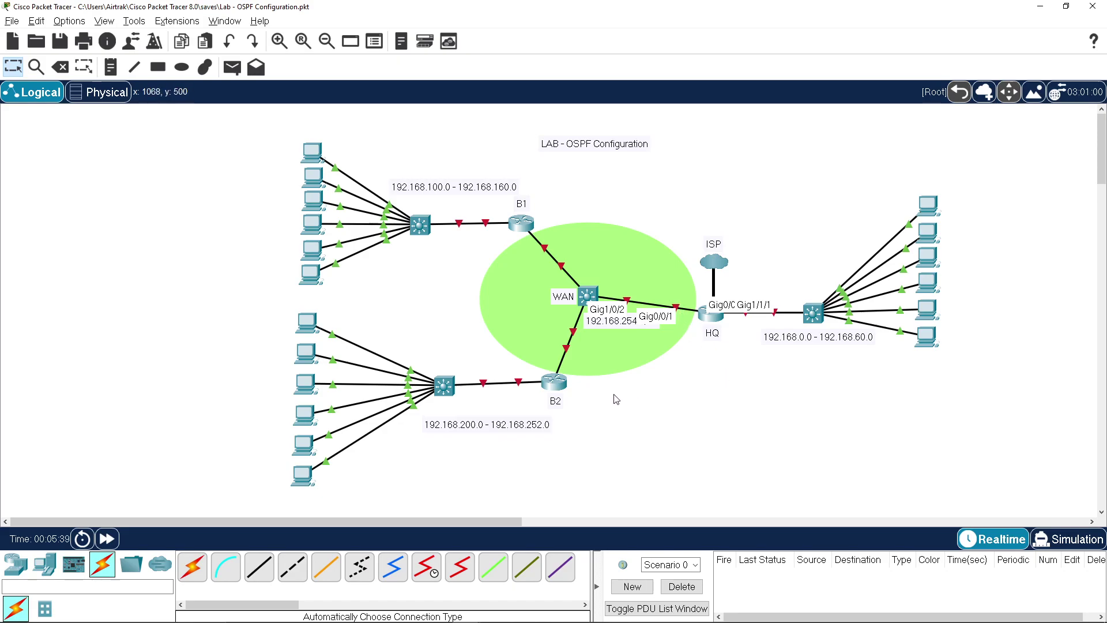
# Reopen HQ's command line, enter global configuration mode and go into interface g0/0/1.
pyautogui.click(711, 317)
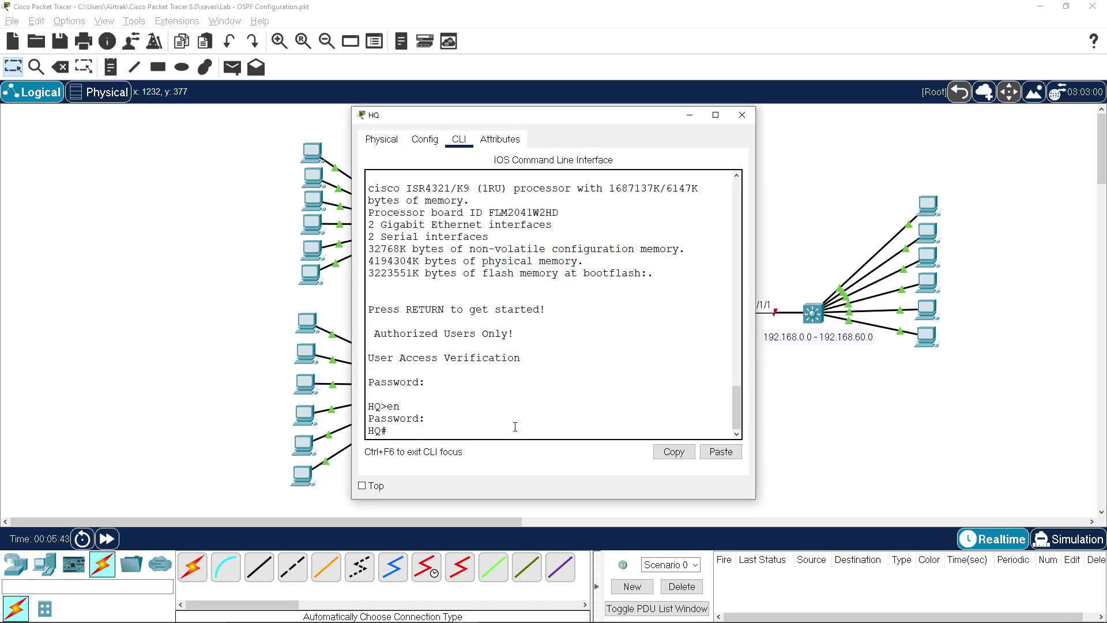
pyautogui.write('int g0/0/1')
pyautogui.moveTo(602, 121); pyautogui.dragTo(383, 123)
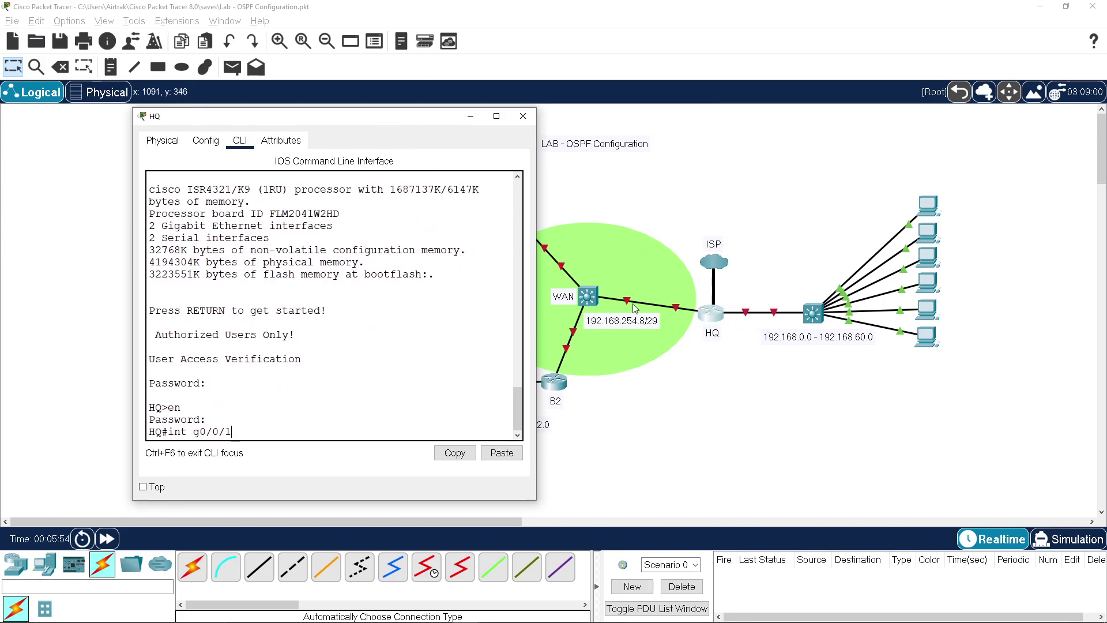
pyautogui.moveTo(373, 123); pyautogui.dragTo(934, 110)
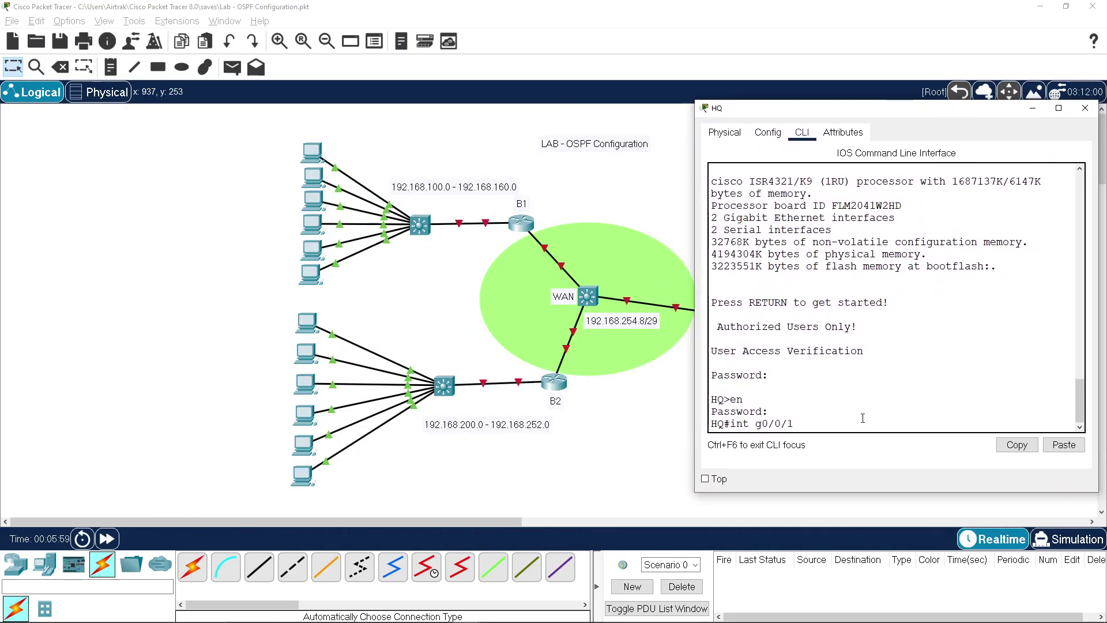
pyautogui.press('Return')
pyautogui.write('conf t')
pyautogui.press('Return')
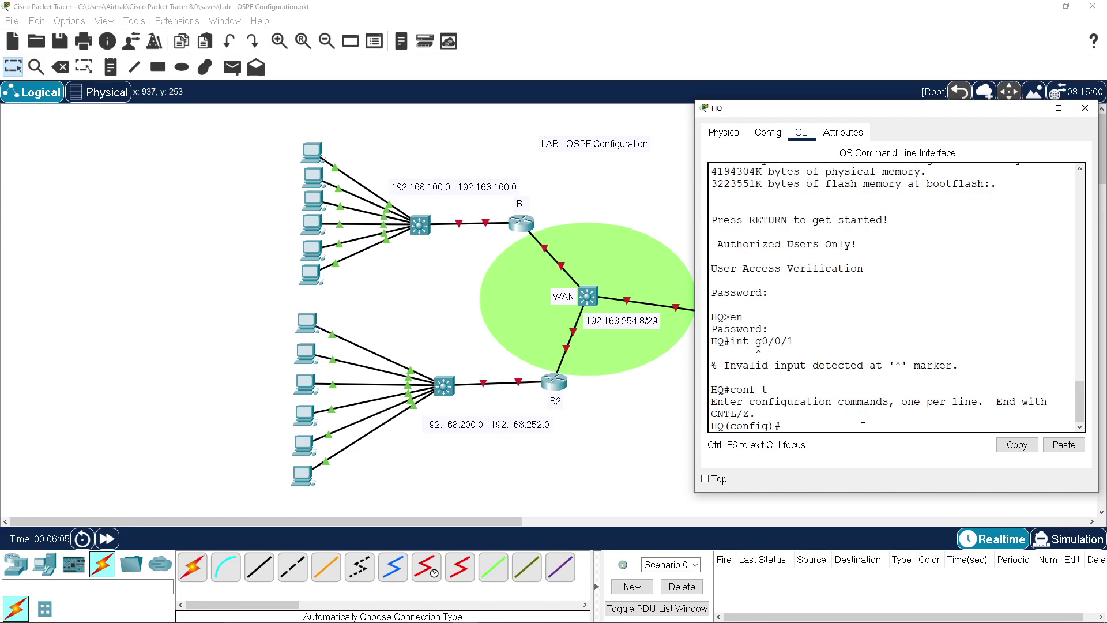
pyautogui.write('int g0/0/1')
pyautogui.press('Return')
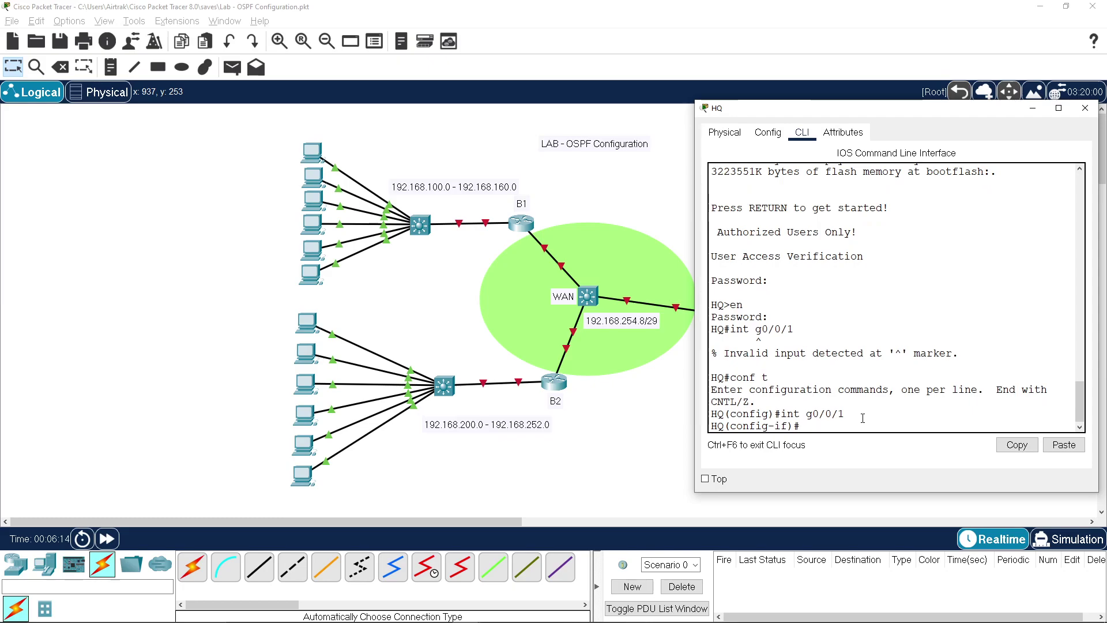
# Assign IP address 192.168.254.9 with mask 255.255.255.248 to HQ's g0/0/1 interface.
pyautogui.write('ip add 192.168.254.')
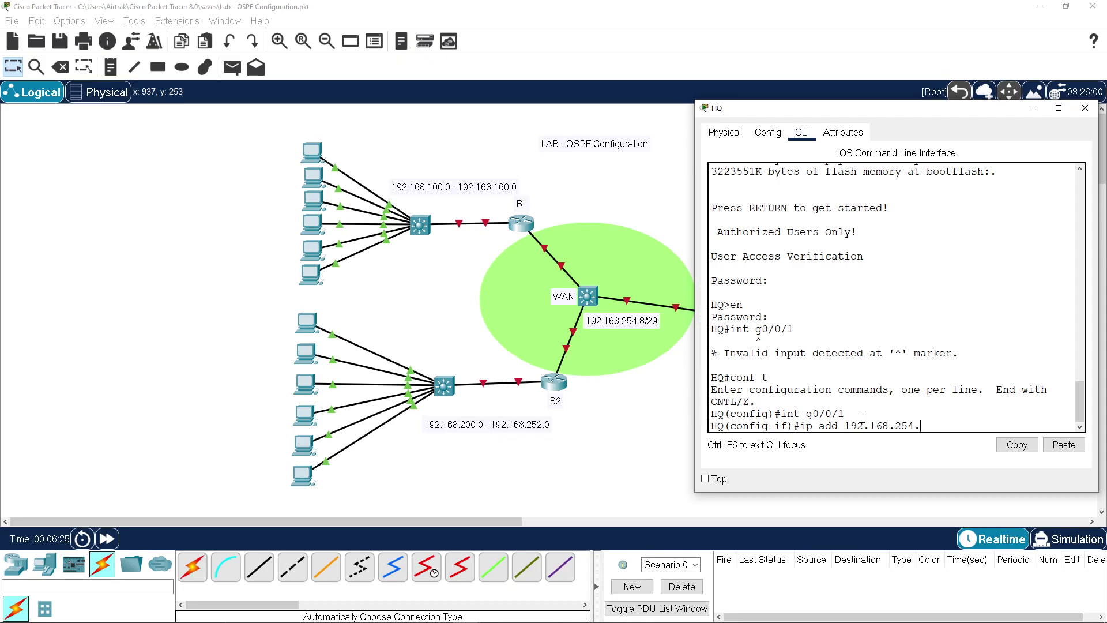
pyautogui.write('9 255.255.255.')
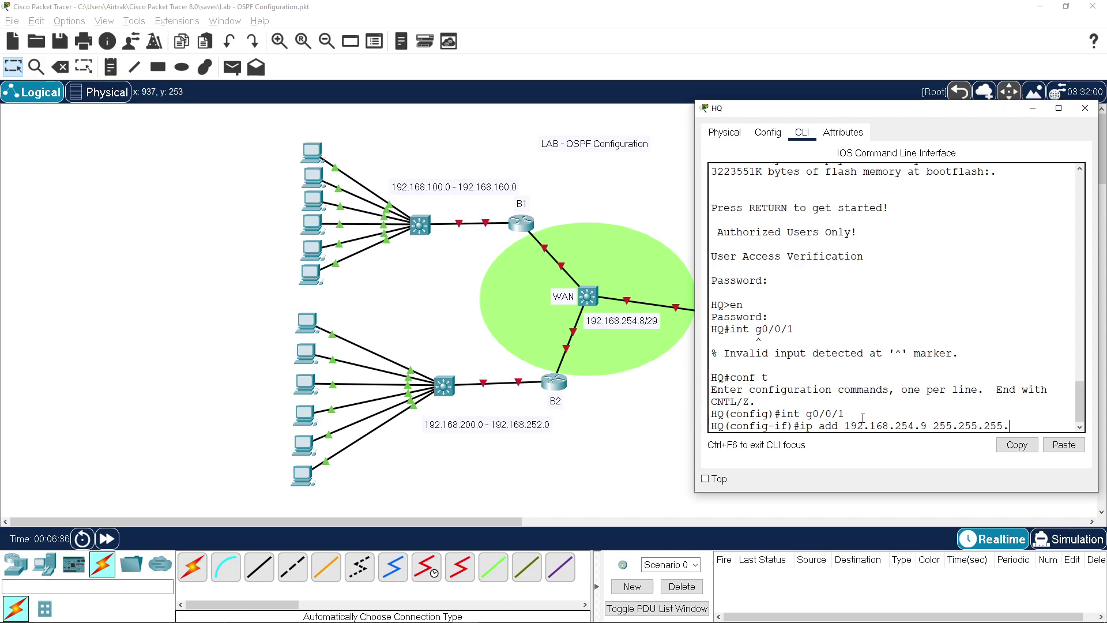
pyautogui.write('248')
pyautogui.press('Return')
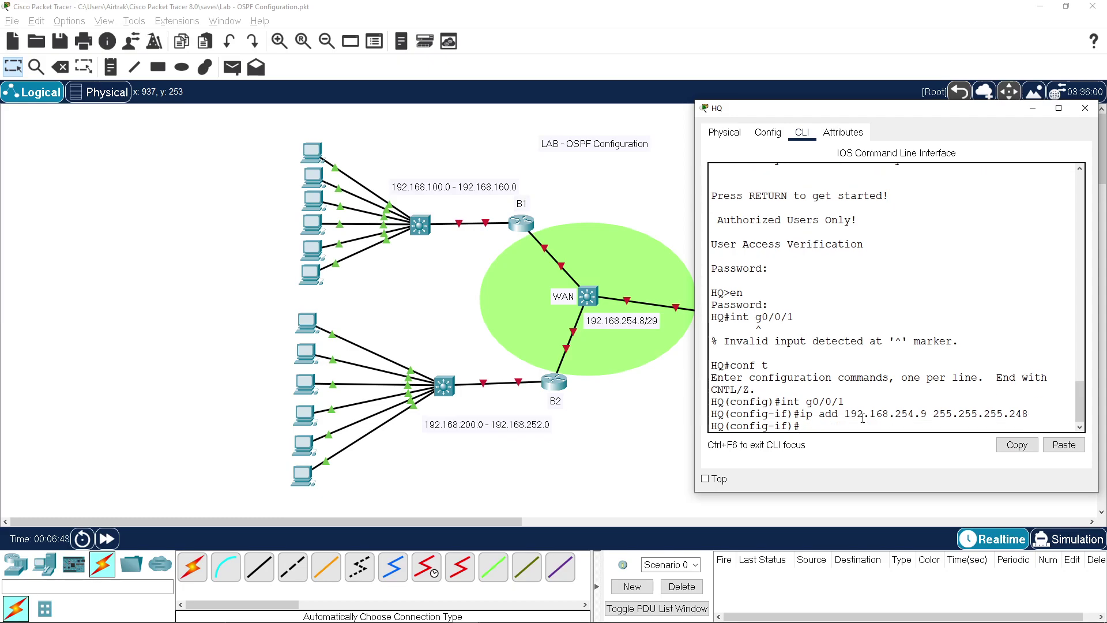
# Give interface g0/0/1 the description "WAN Link" and enable it with no shut.
pyautogui.write('desc WAN Link')
pyautogui.press('Return')
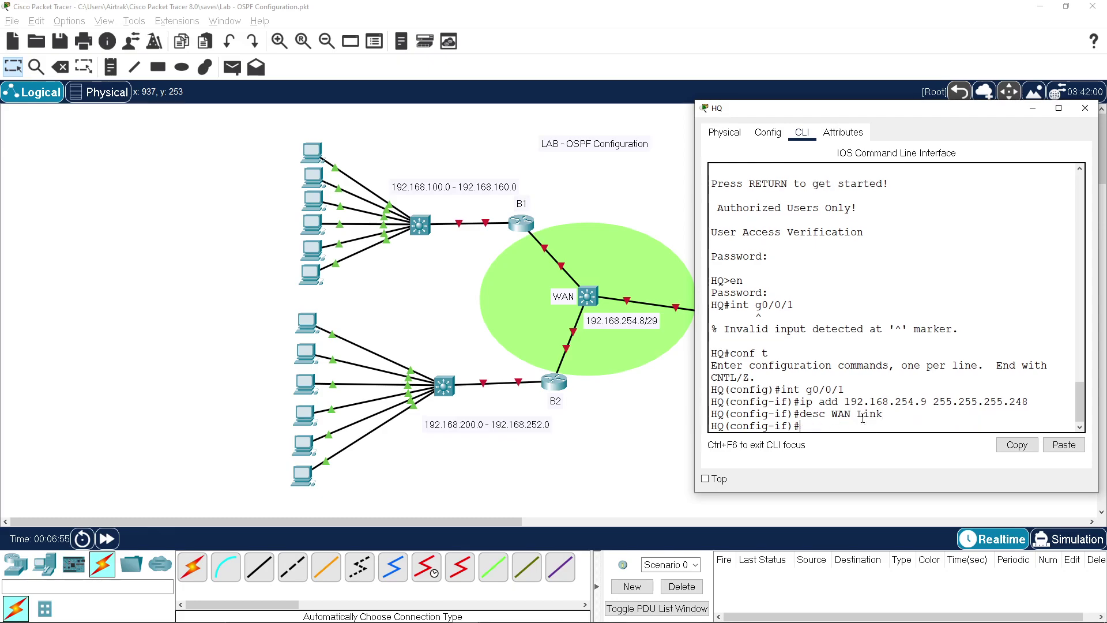
pyautogui.write('no shut')
pyautogui.press('Return')
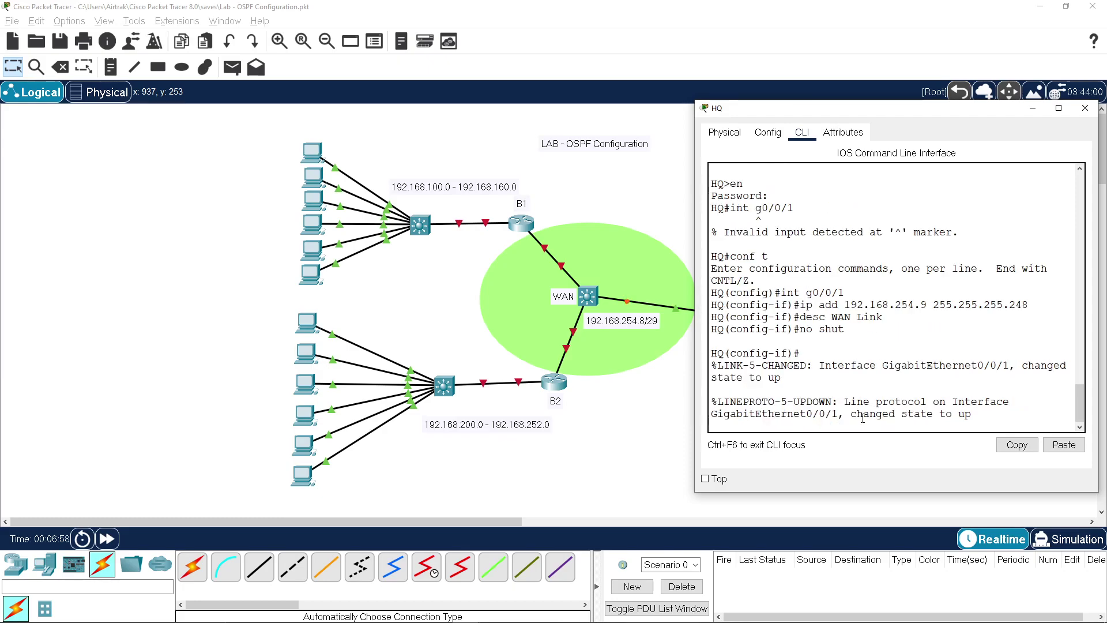
# Enter interface g0/0/0 on HQ and assign it IP address 192.168.0.1 with mask 255.255.255.252.
pyautogui.write('int g0/0/0')
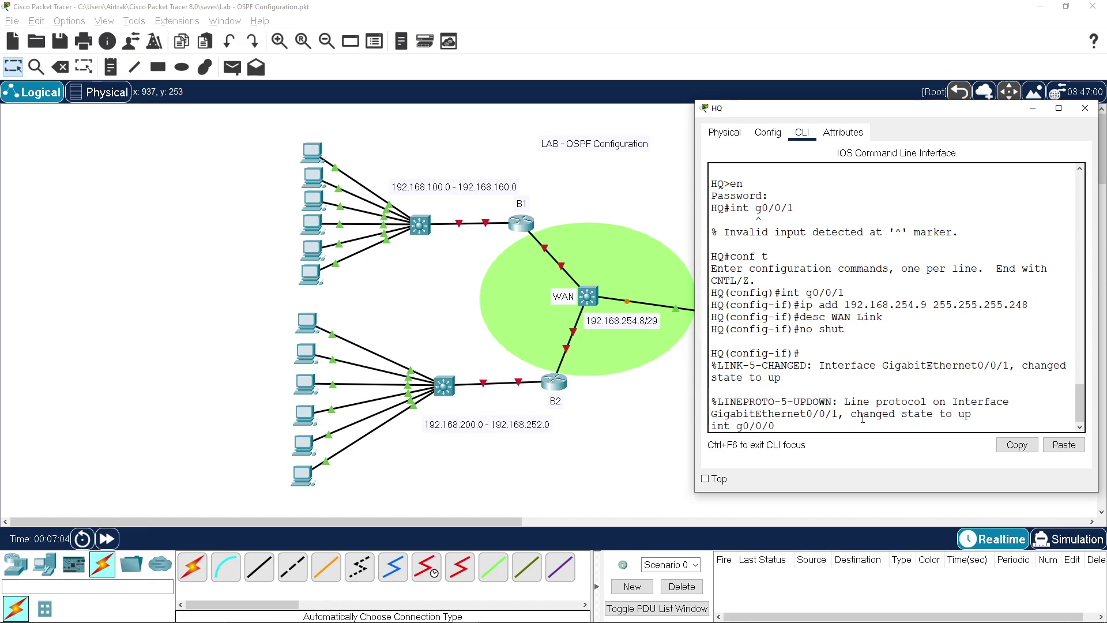
pyautogui.press('Return')
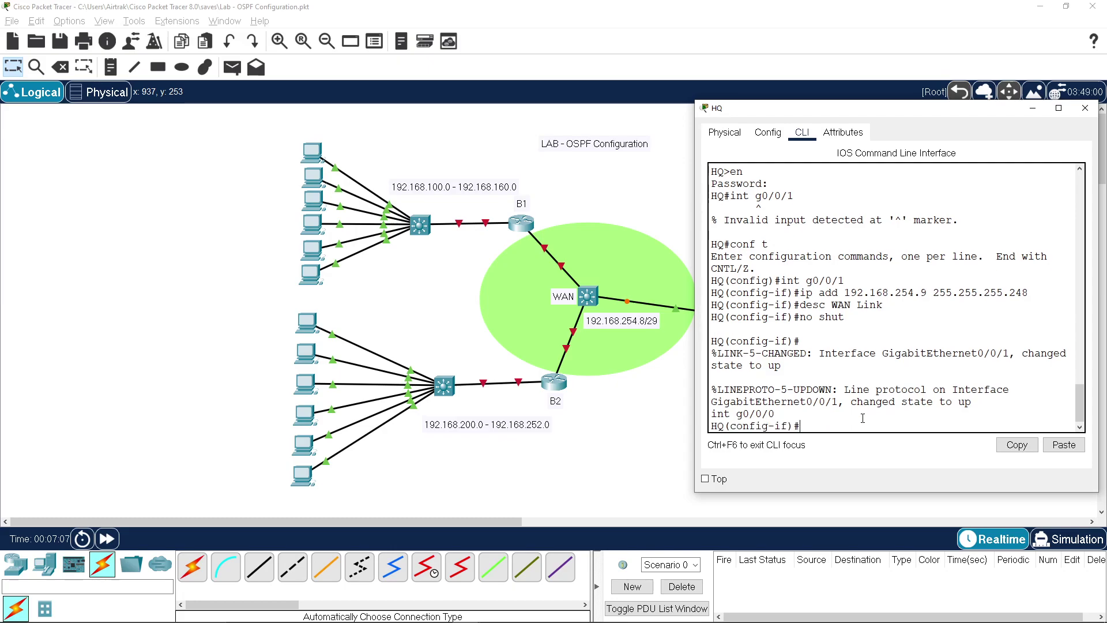
pyautogui.write('ip add')
pyautogui.moveTo(858, 109); pyautogui.dragTo(434, 112)
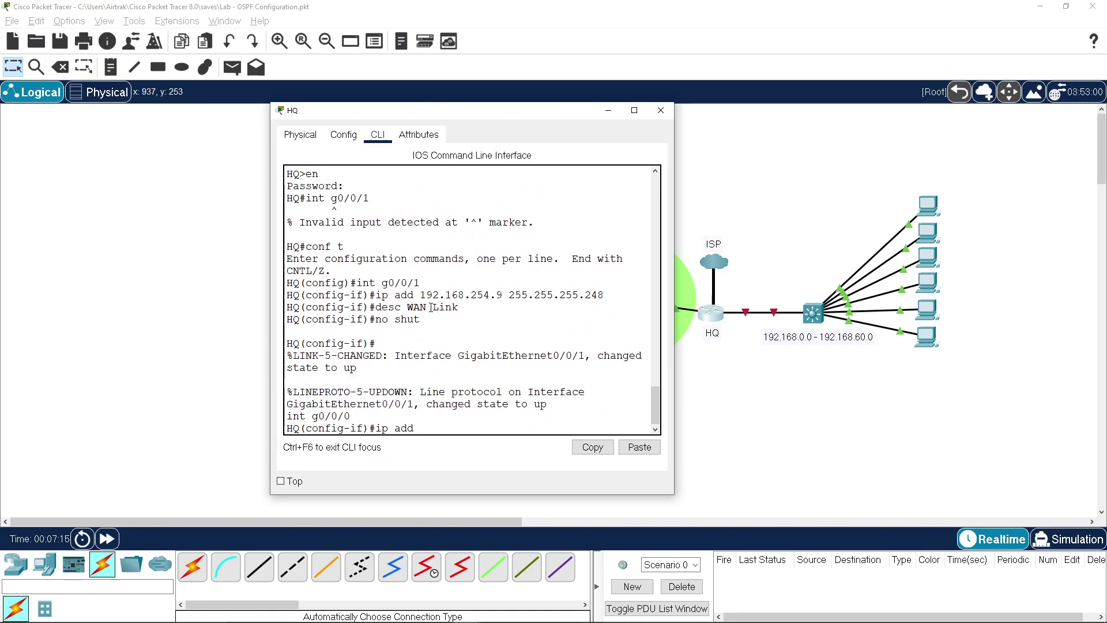
pyautogui.write('192.168.0.1 255.255.2')
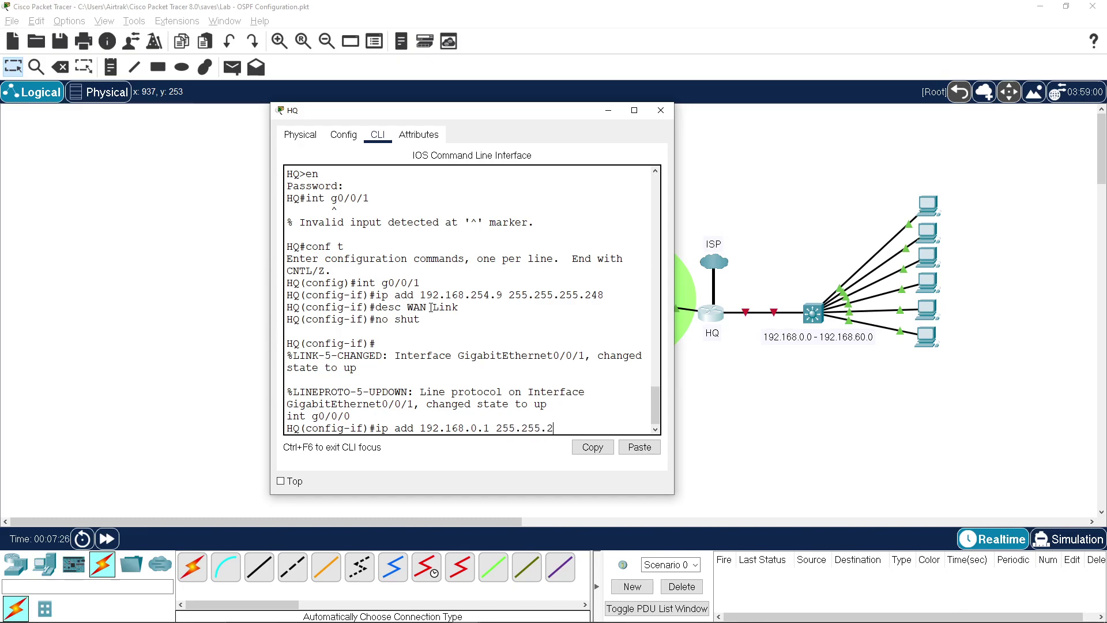
pyautogui.write('55.252')
pyautogui.press('Return')
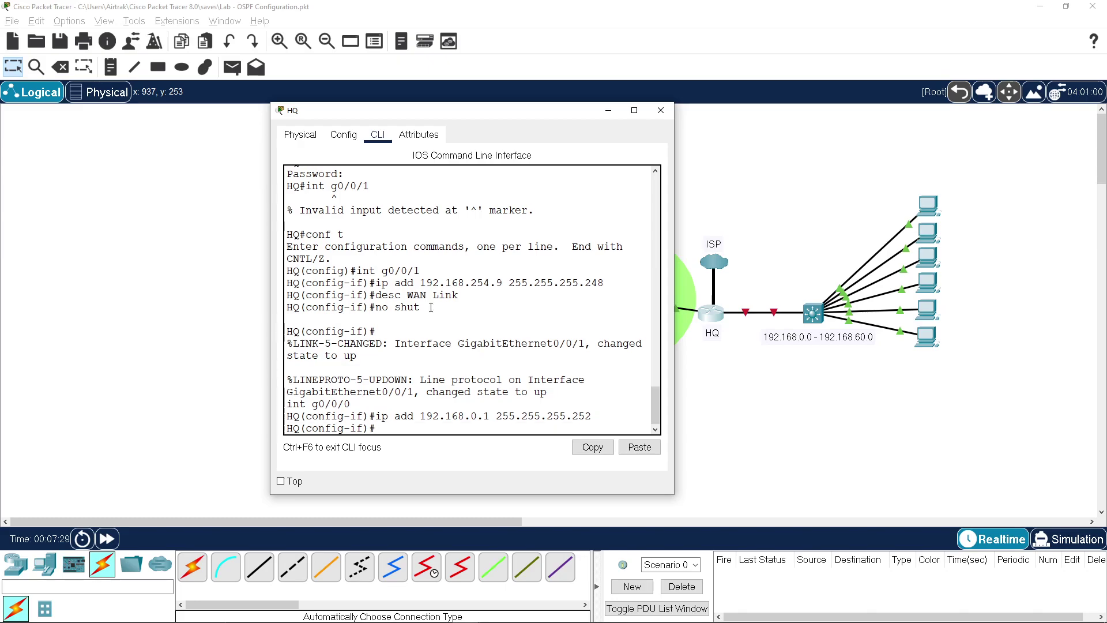
# Give interface g0/0/0 the description "Link to HQ LAN" and enable it with no shut.
pyautogui.write('desc Li')
pyautogui.write('nk')
pyautogui.write(' to H')
pyautogui.write(' LAN')
pyautogui.write('HQ')
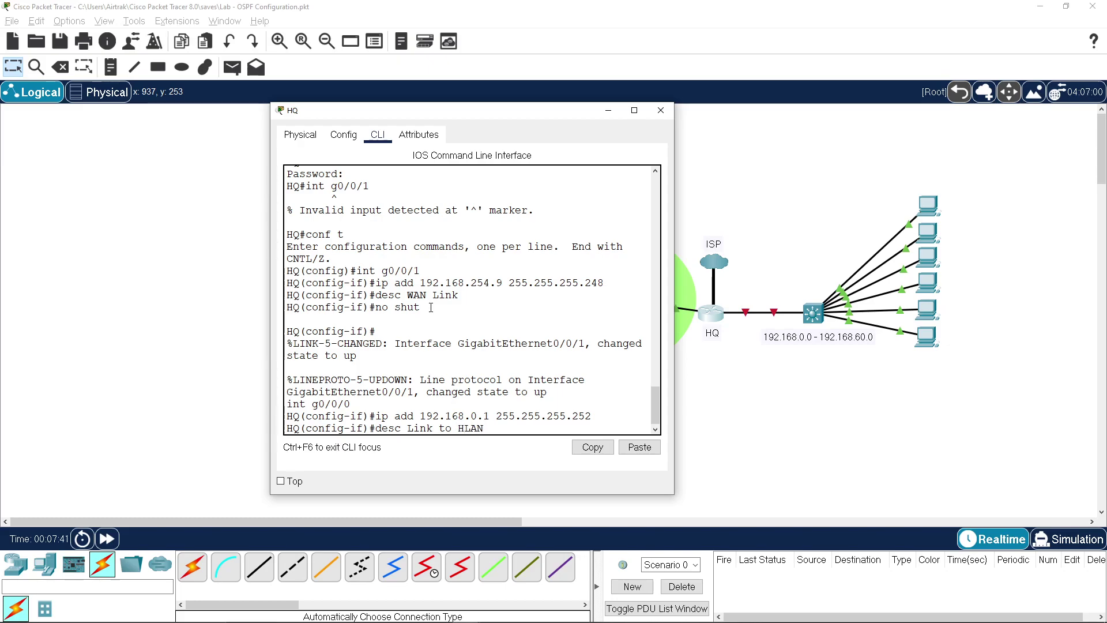
pyautogui.press('Return')
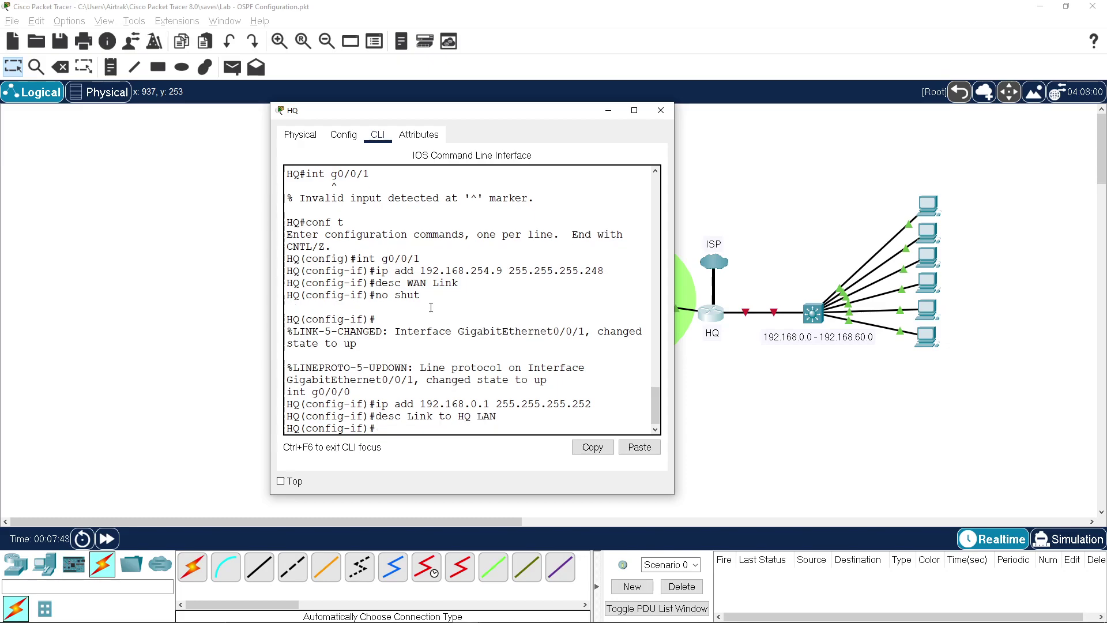
pyautogui.write('no shut')
pyautogui.press('Return')
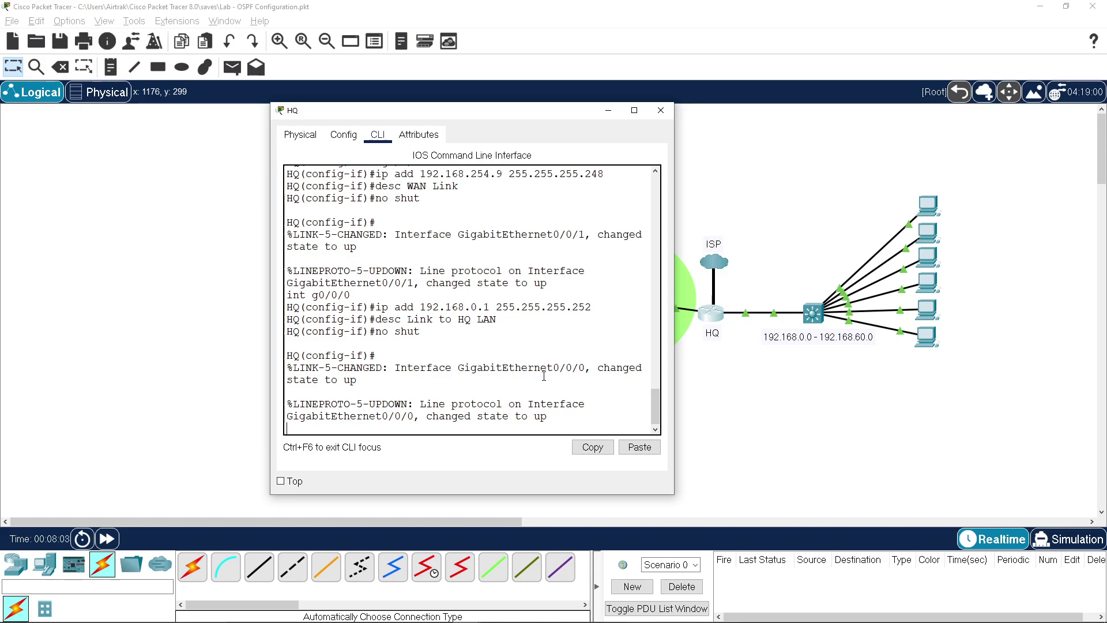
pyautogui.press('Return')
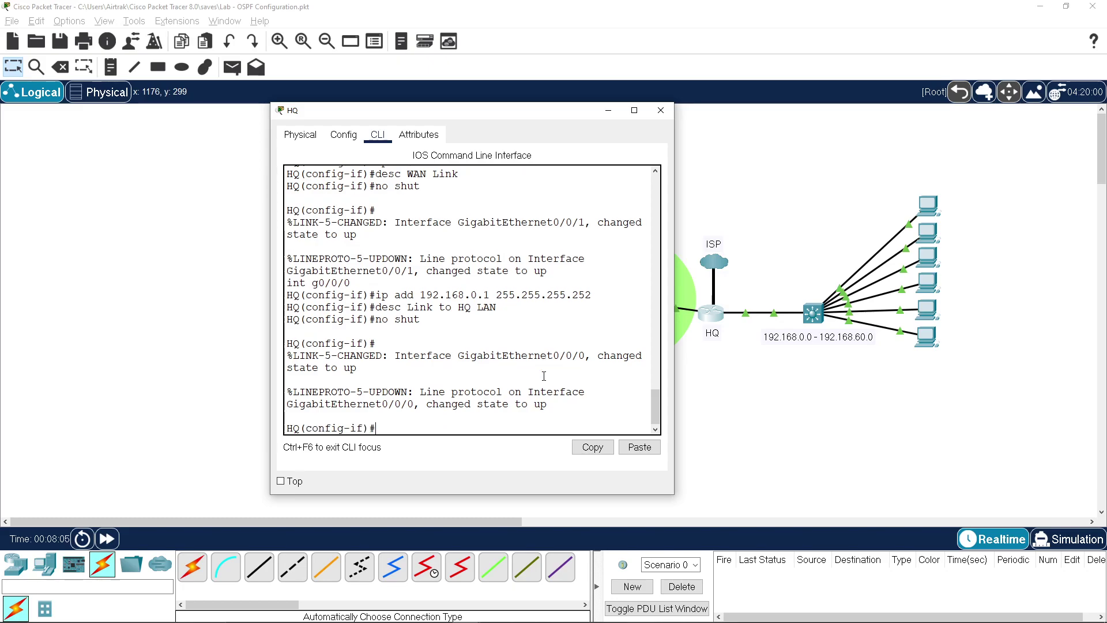
# Create loopback interface lo1 on HQ with IP address 172.16.10.10, mask 255.255.255.252 and the description "Link to ISP".
pyautogui.write('int lo1')
pyautogui.press('Return')
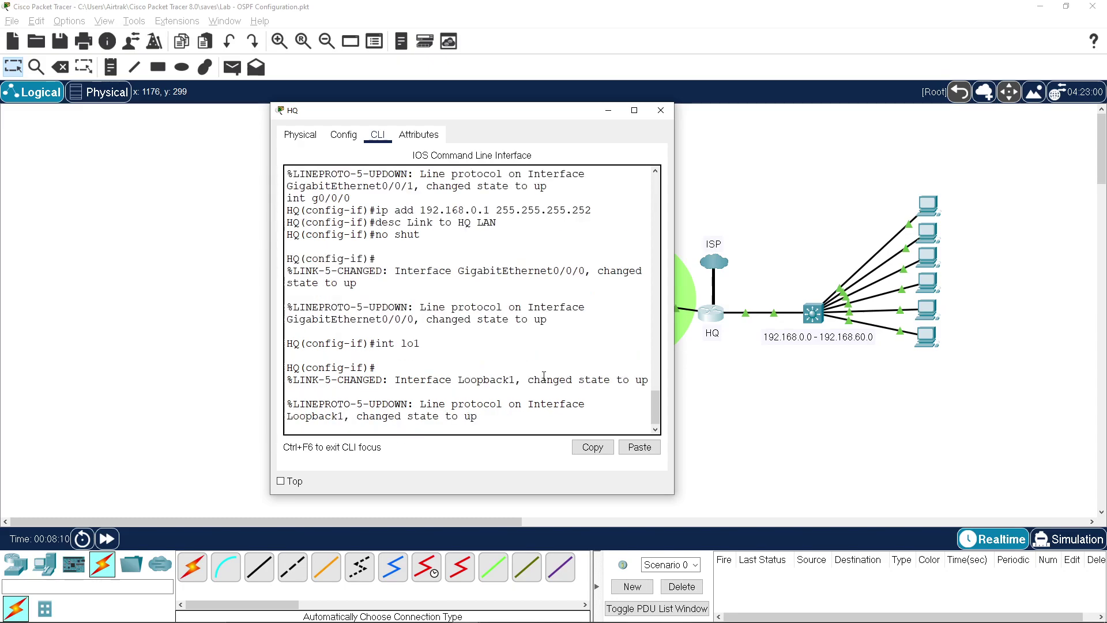
pyautogui.write('ip add')
pyautogui.write('172.16.10.10 255.255.255')
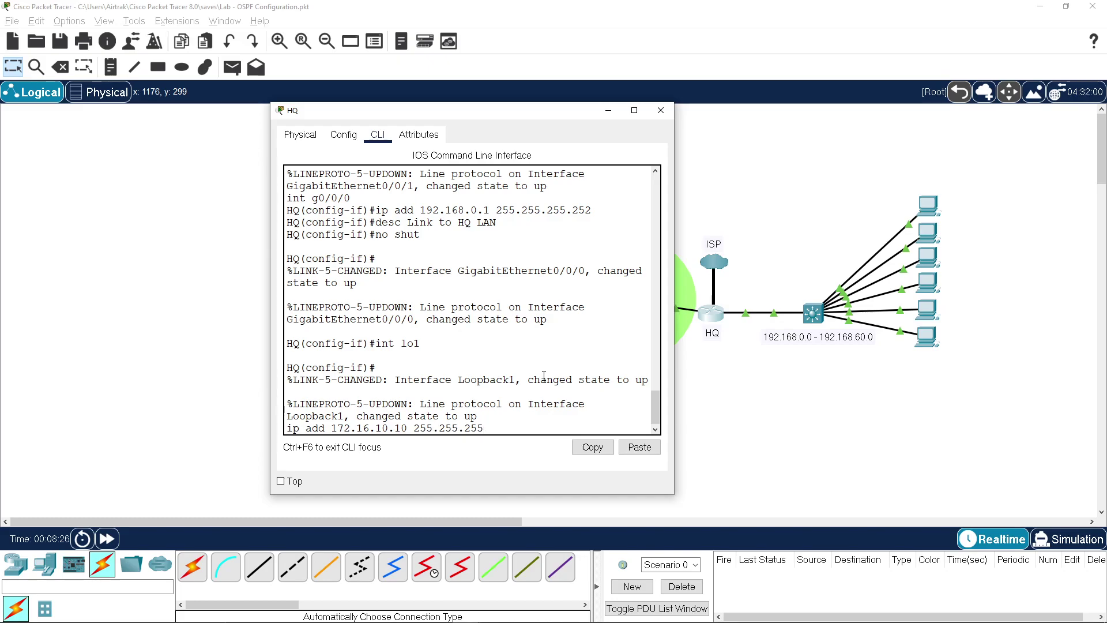
pyautogui.write('.252')
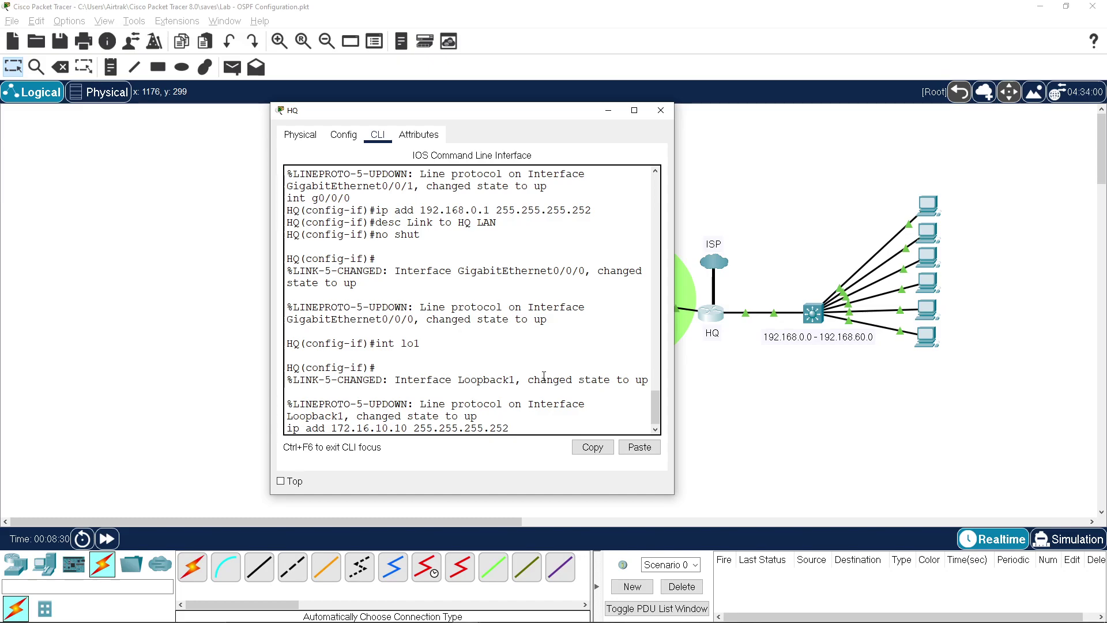
pyautogui.press('Return')
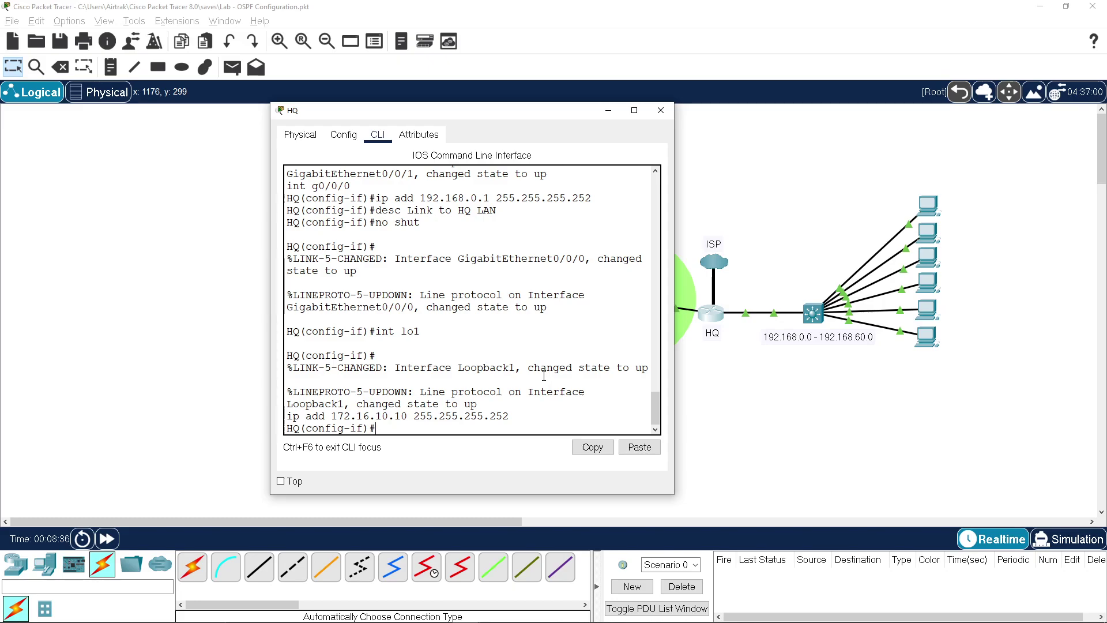
pyautogui.write('desc Link to ISP')
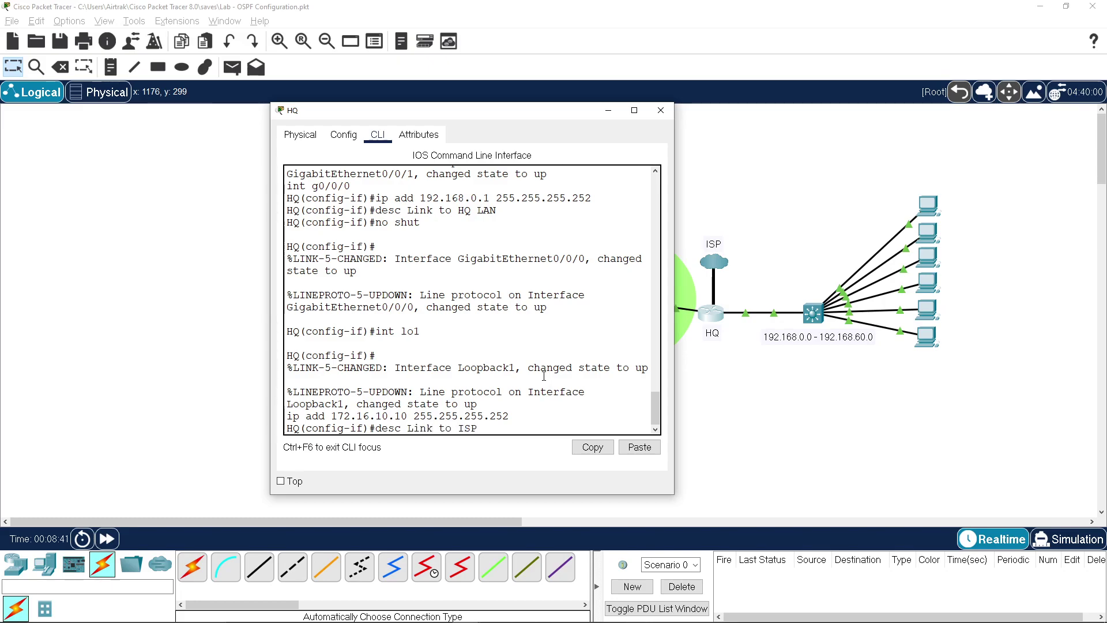
pyautogui.press('Return')
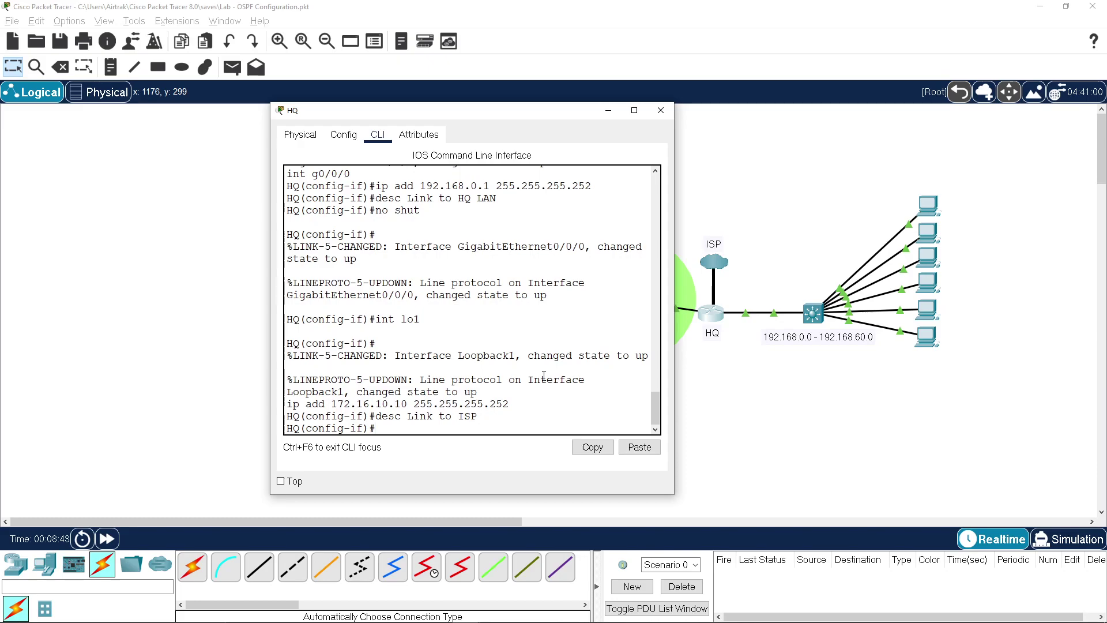
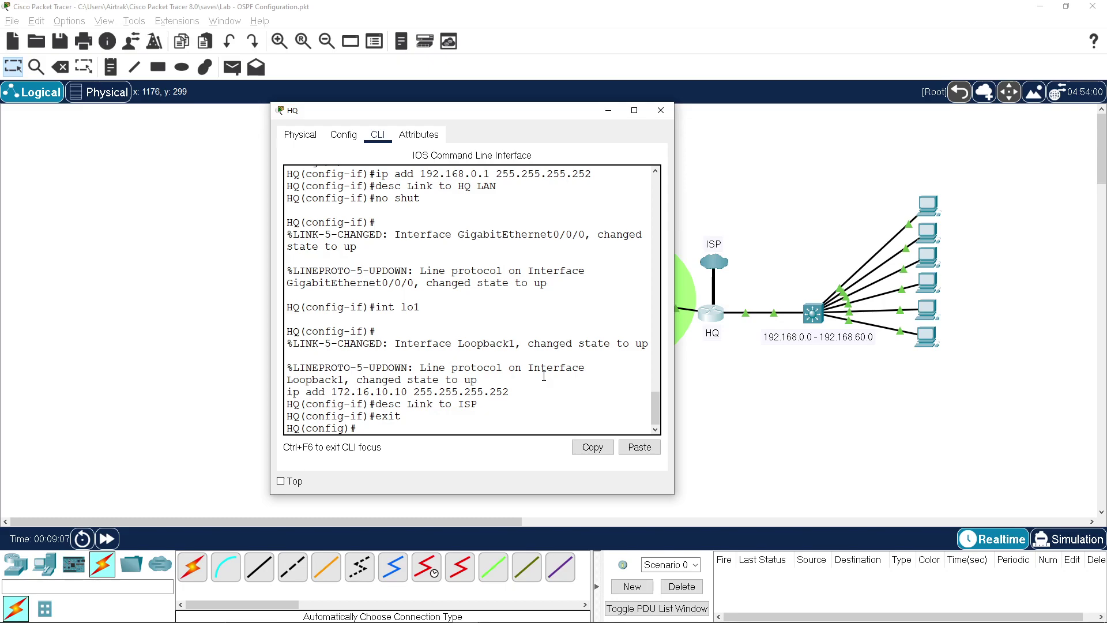
# Start OSPF process 10 on router HQ and set its router ID to 1.1.1.1.
pyautogui.write('router ospf')
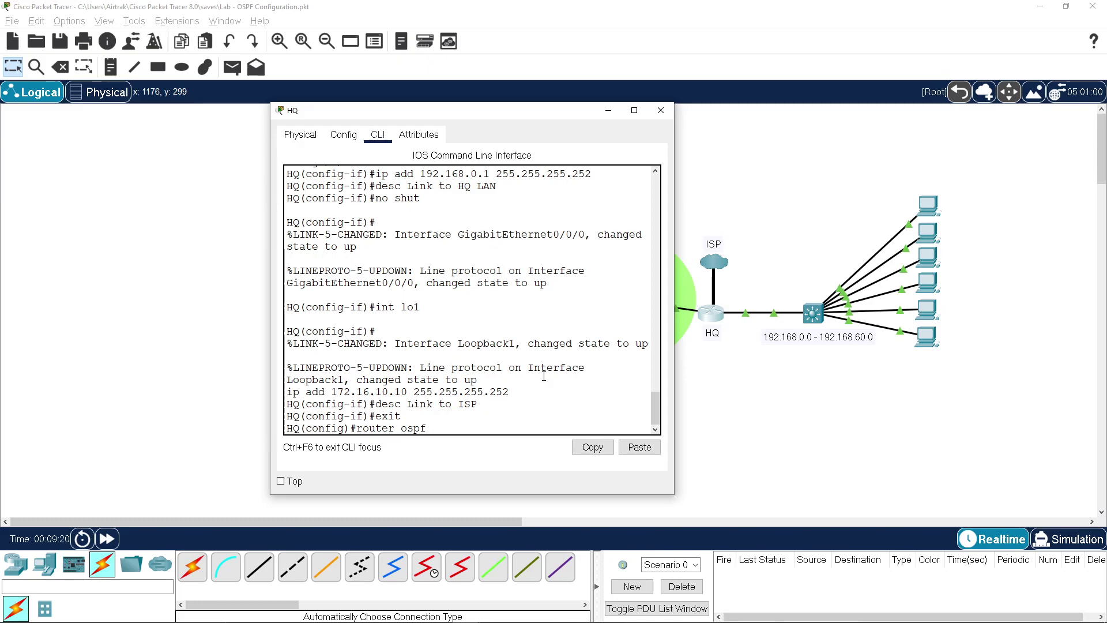
pyautogui.write('10')
pyautogui.press('Return')
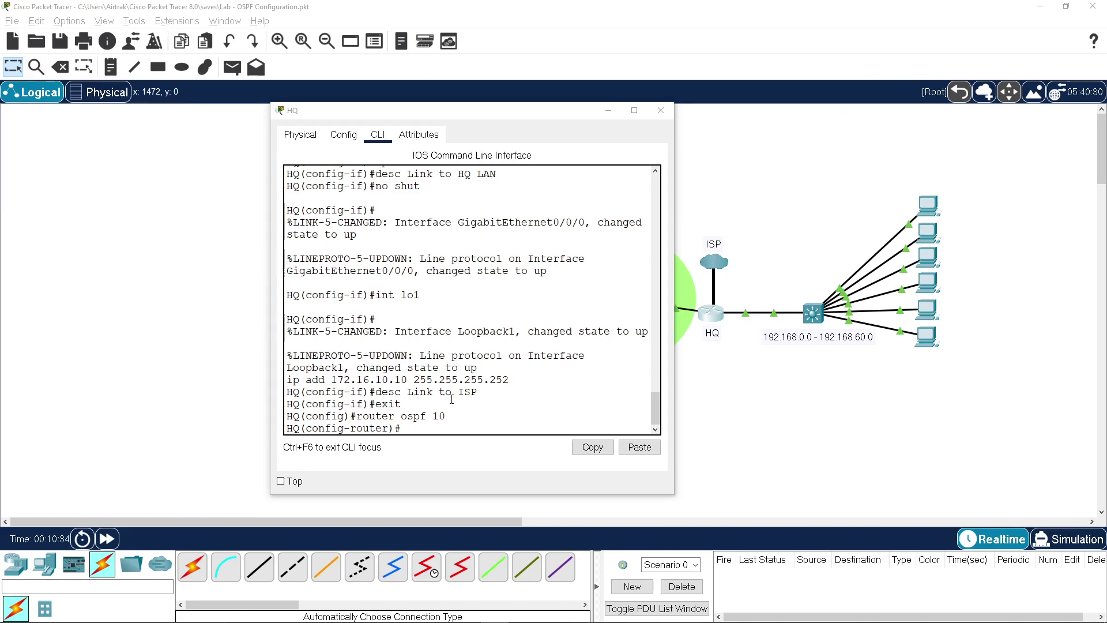
pyautogui.click(432, 426)
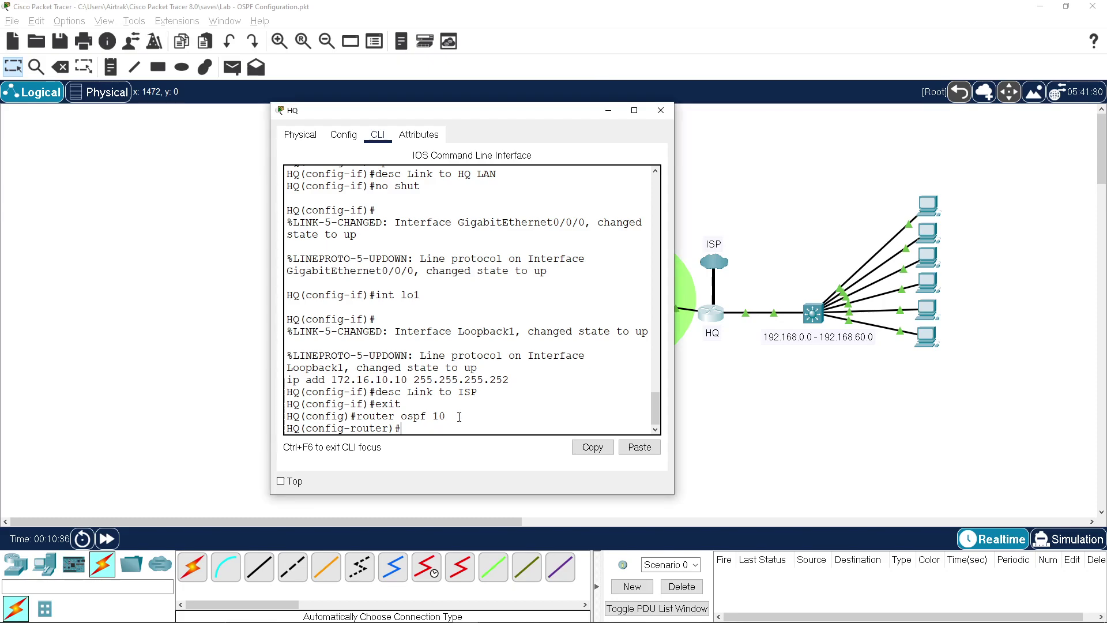
pyautogui.write('rout')
pyautogui.press('Tab')
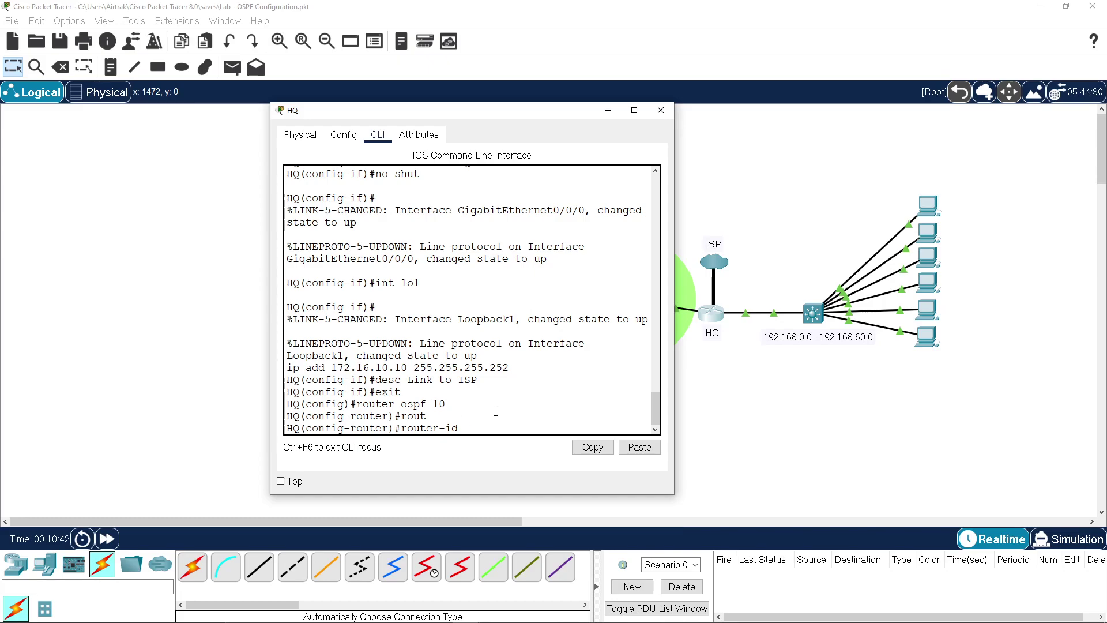
pyautogui.write('1.1.1.1')
pyautogui.press('Return')
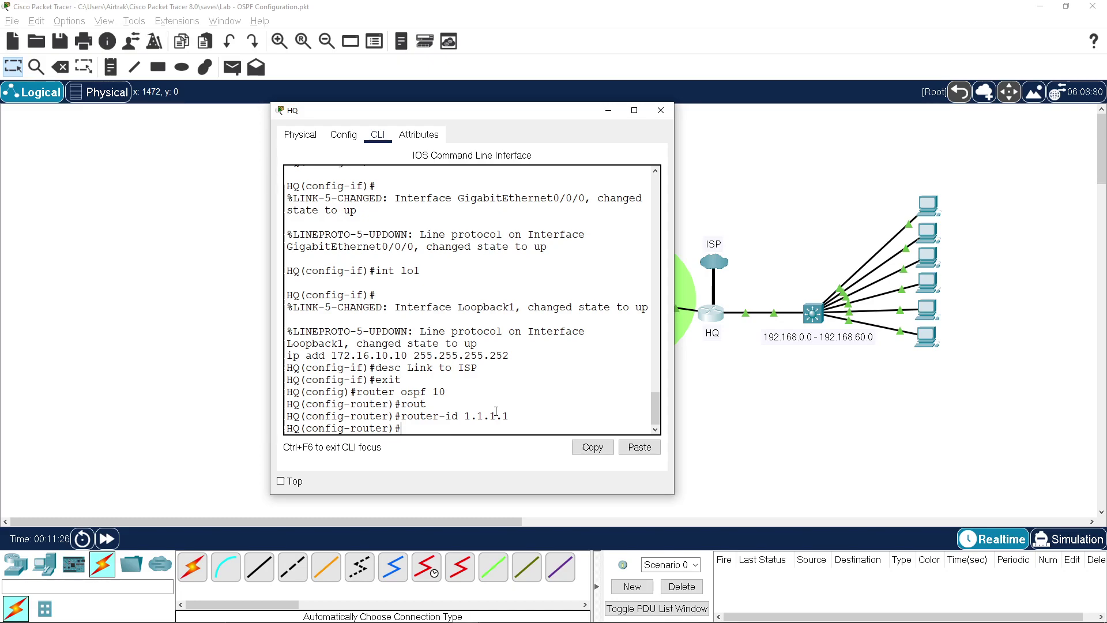
pyautogui.write('et')
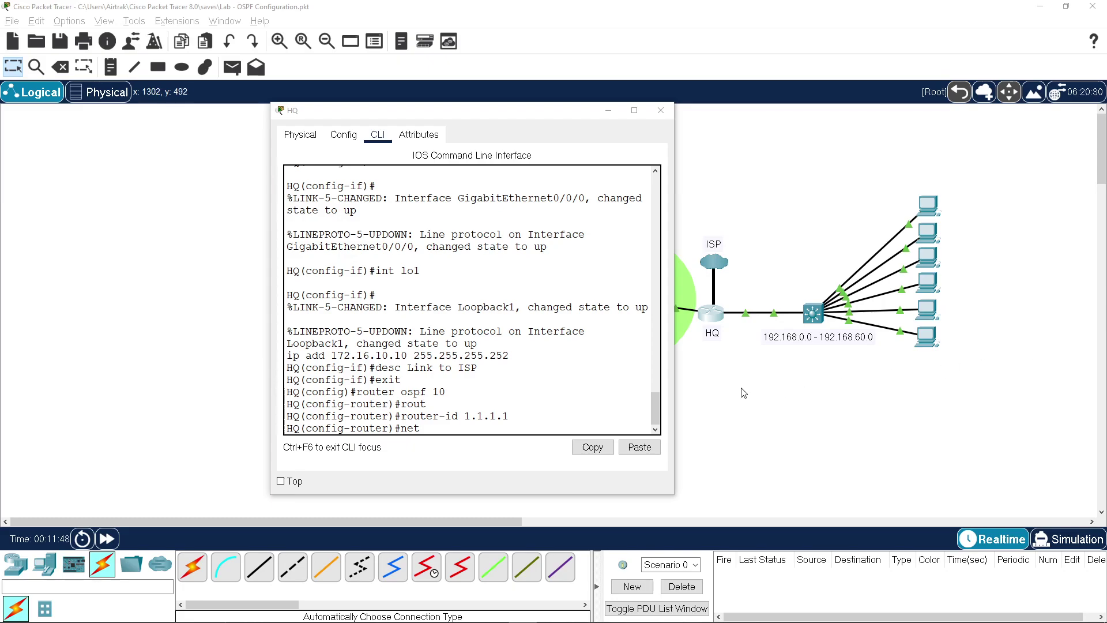
pyautogui.click(488, 426)
pyautogui.press('BackSpace')
pyautogui.press('BackSpace')
pyautogui.press('BackSpace')
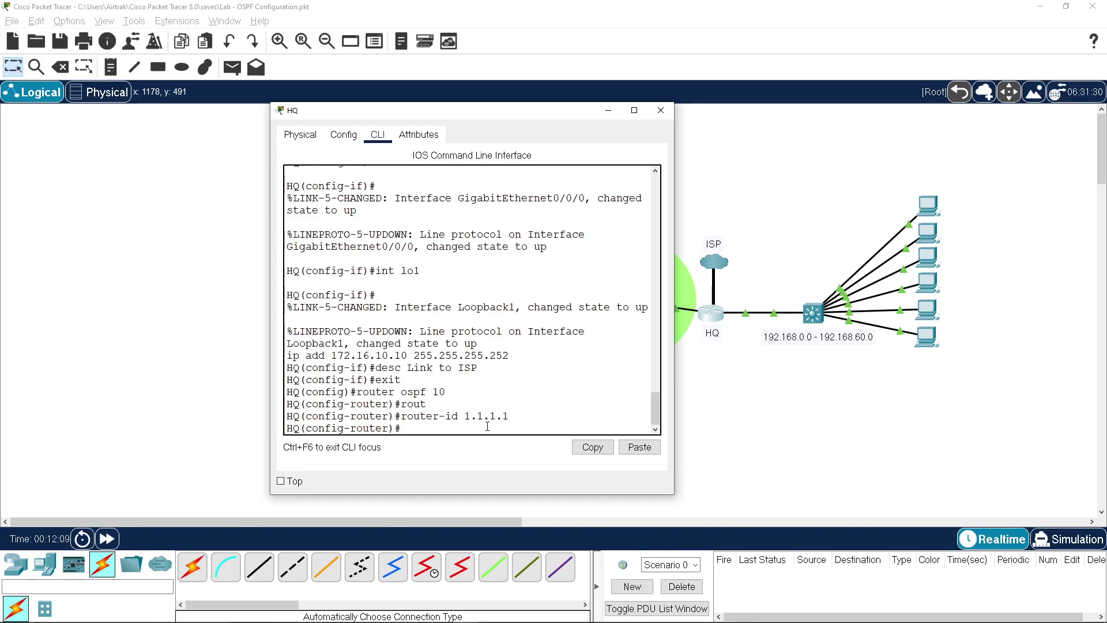
# Enter interface g0/0/0 on HQ and assign it IP address 19.168.0.1 with mask 255.255.255.252.
pyautogui.write('int g0/0/0')
pyautogui.press('Return')
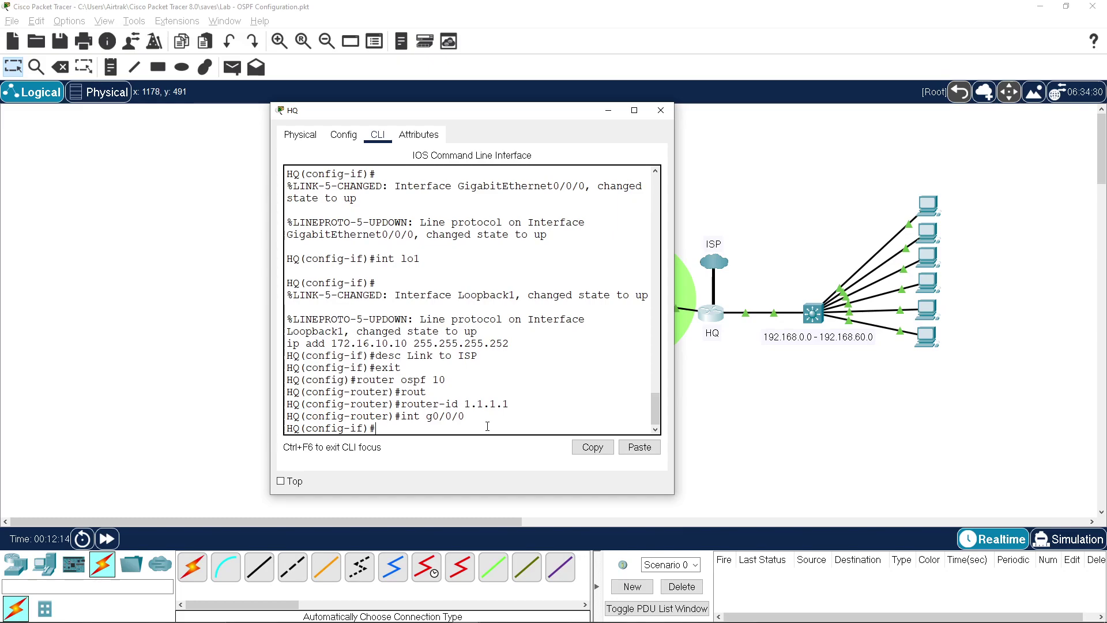
pyautogui.write('ip add 19.168.0.1 255')
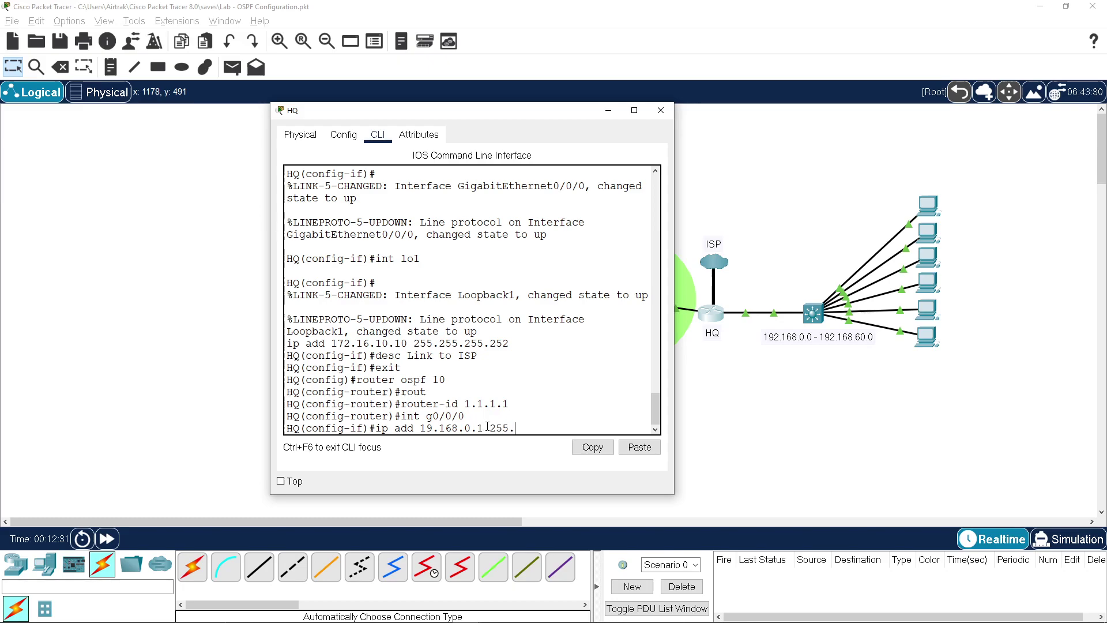
pyautogui.write('.255.255.252')
pyautogui.press('Return')
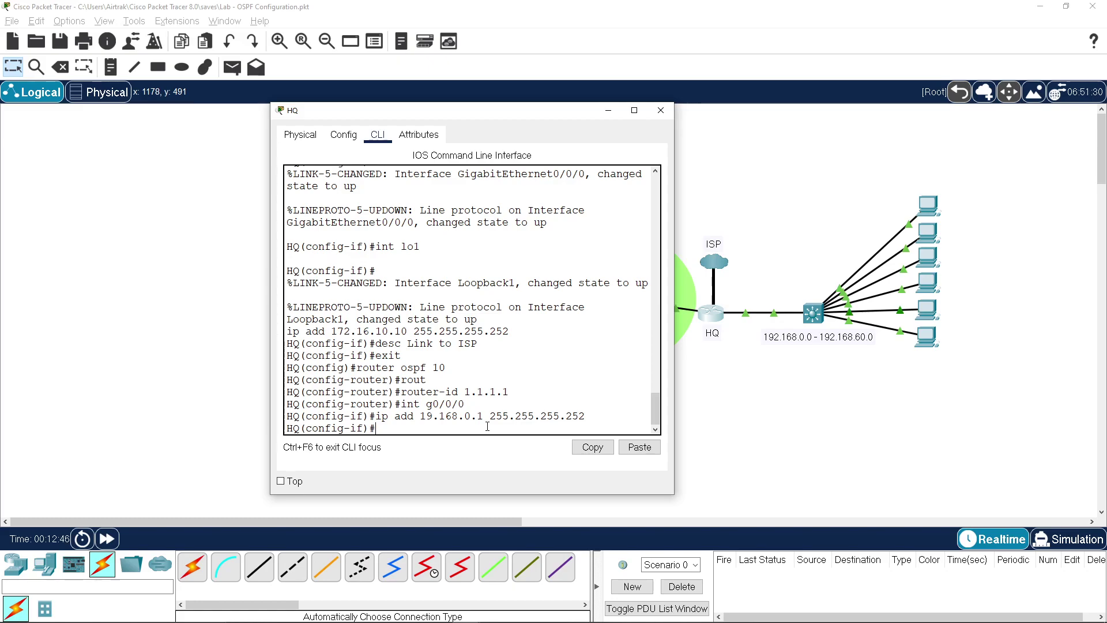
# Check the ip ospf command options and assign interface g0/0/0 to OSPF process 10, area 0.
pyautogui.write('ip ospf ?')
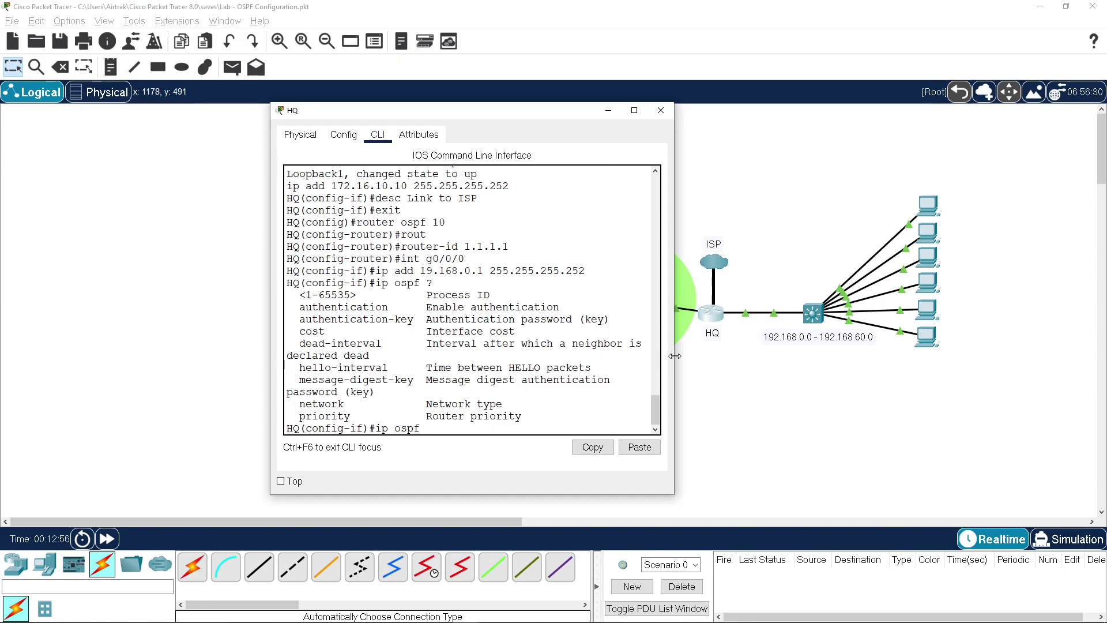
pyautogui.moveTo(674, 354); pyautogui.dragTo(771, 352)
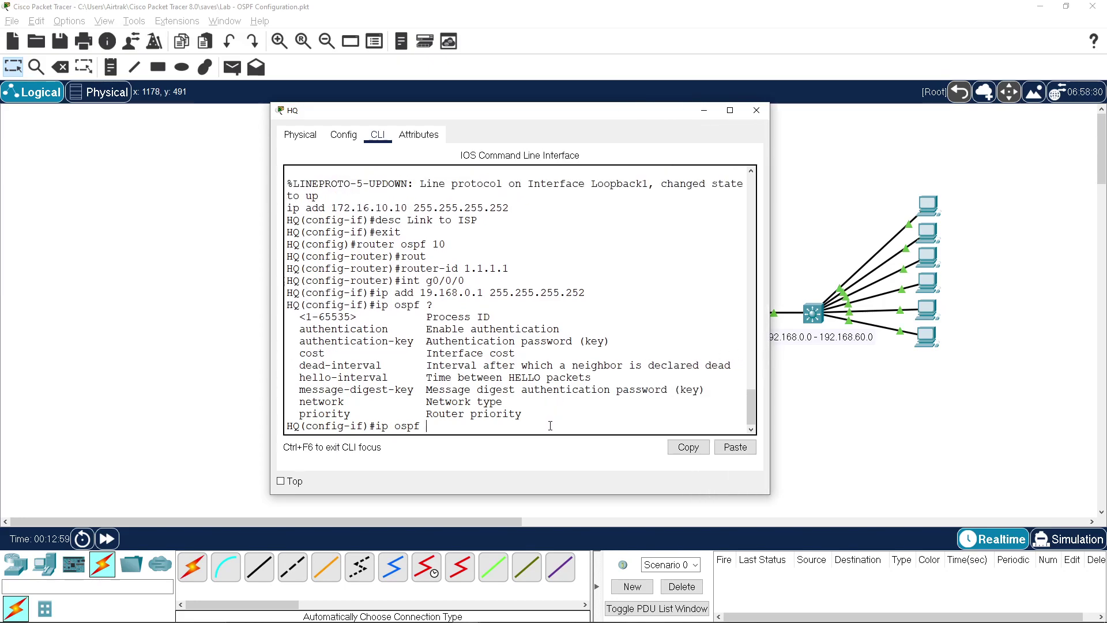
pyautogui.write('10 ?')
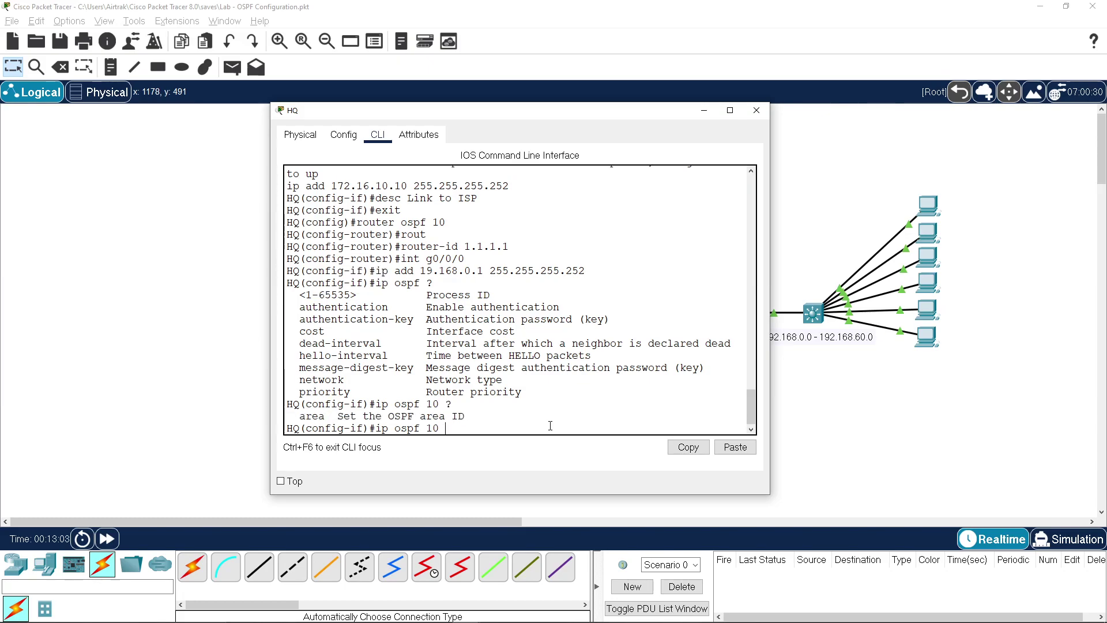
pyautogui.write('area 0')
pyautogui.press('Return')
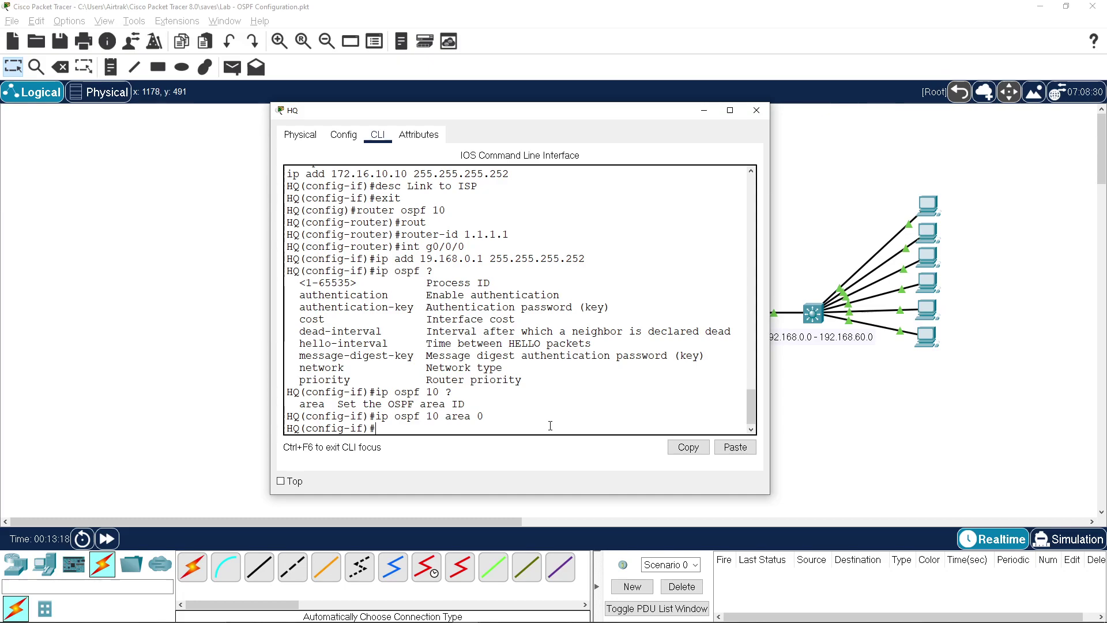
# Enter interface g0/0/1 on HQ and assign it to OSPF process 10, area 0.
pyautogui.write('int g0/0')
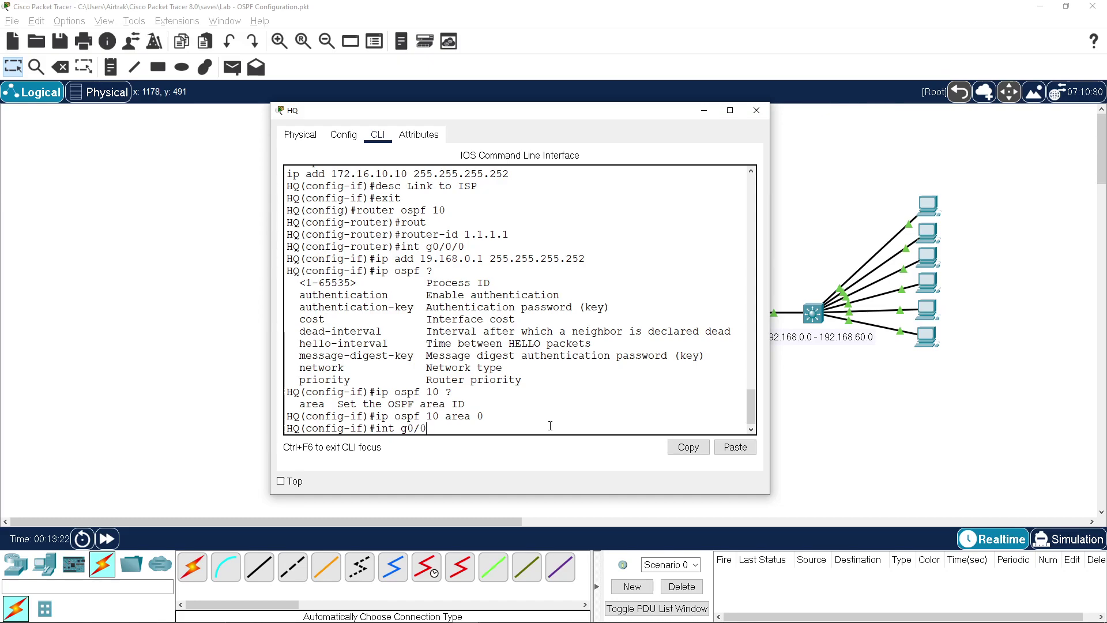
pyautogui.write('/1')
pyautogui.press('Return')
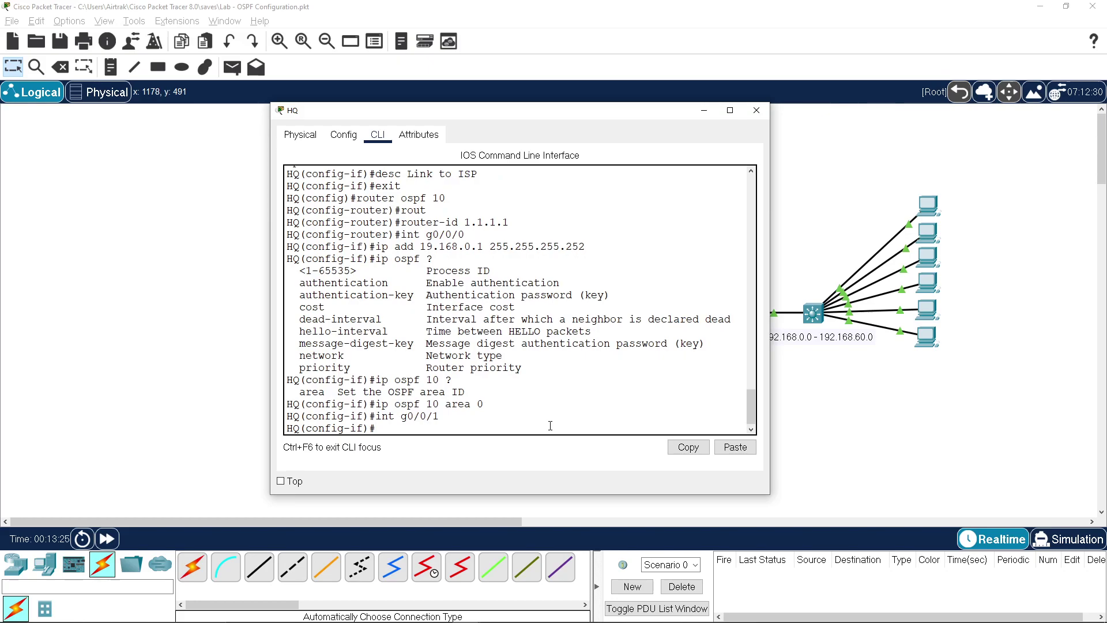
pyautogui.write('ip ospf 10 are')
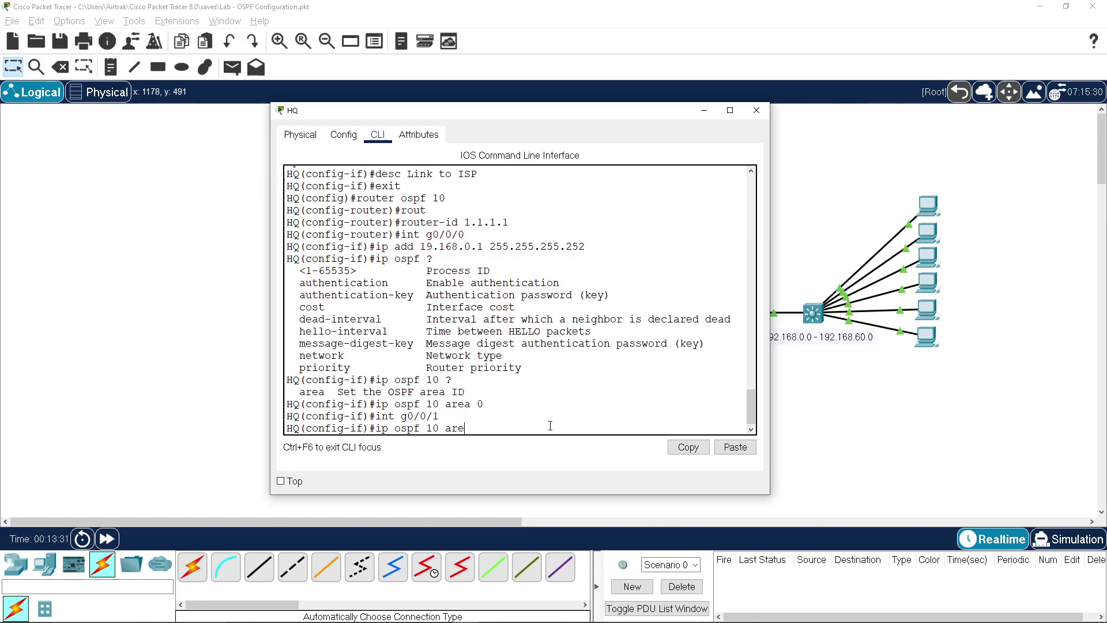
pyautogui.write('a 0')
pyautogui.press('Return')
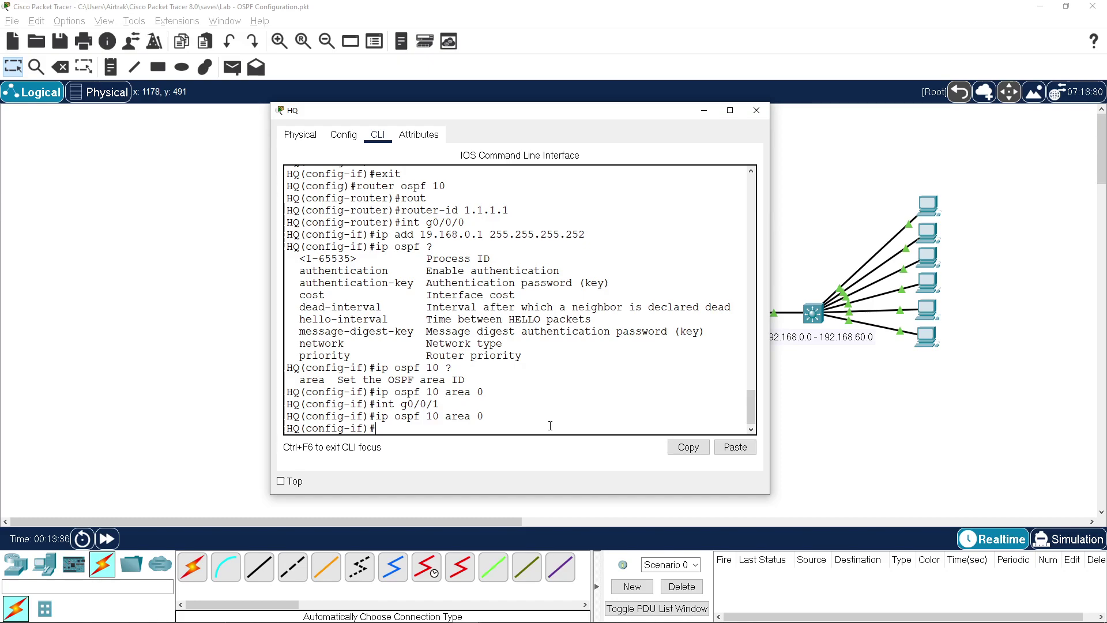
# Leave configuration mode on HQ and save the running configuration with wr.
pyautogui.hotkey('ctrl', 'z')
pyautogui.write('wr')
pyautogui.press('Return')
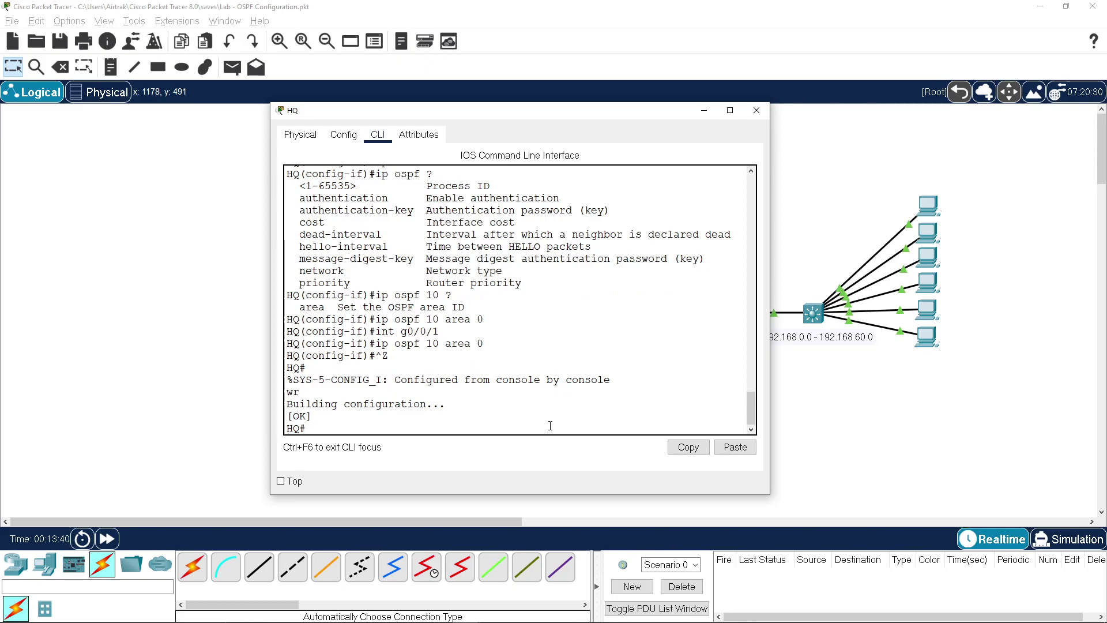
# Display HQ's IP protocol information with sh ip prot, inspect the OSPF process and gateway entries, and close the HQ window.
pyautogui.write('sh ip prot')
pyautogui.press('Return')
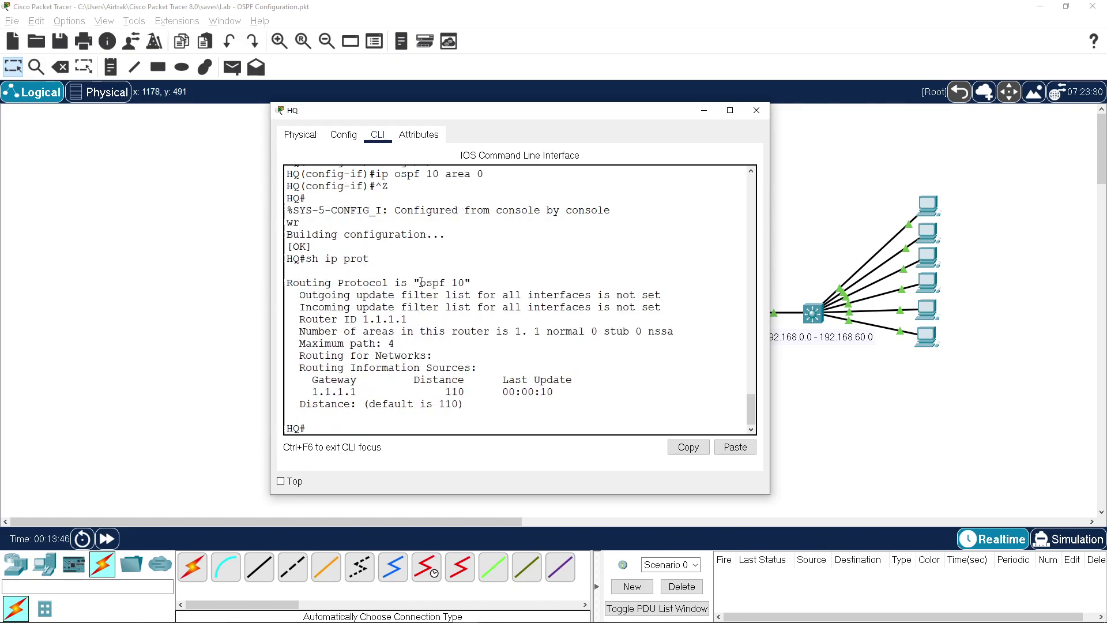
pyautogui.moveTo(419, 283); pyautogui.dragTo(480, 281)
pyautogui.moveTo(312, 392); pyautogui.dragTo(386, 395)
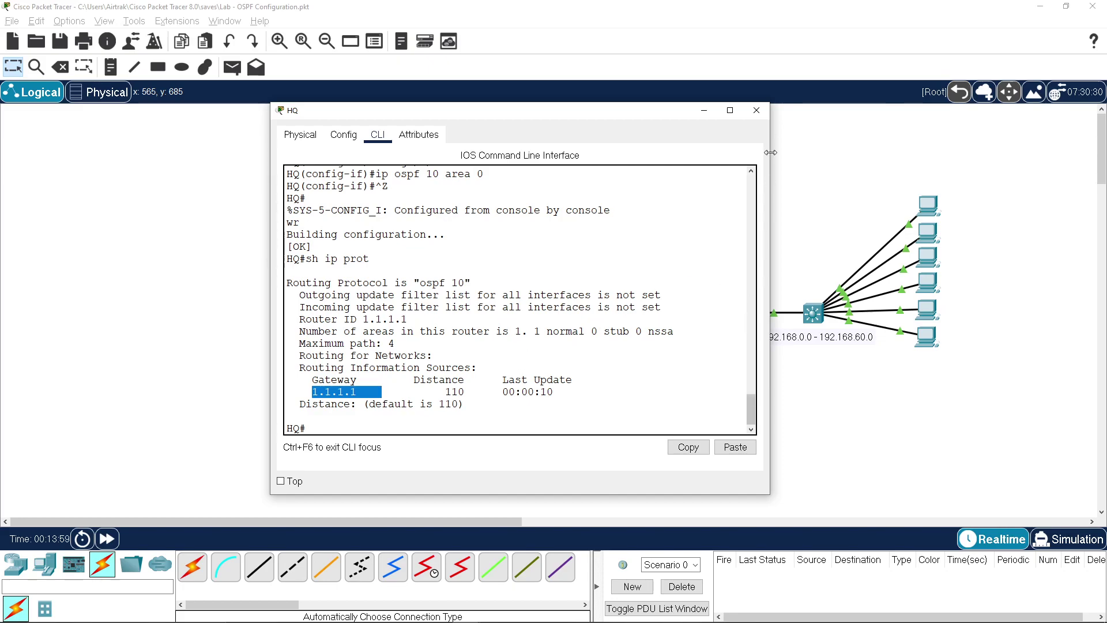
pyautogui.click(756, 110)
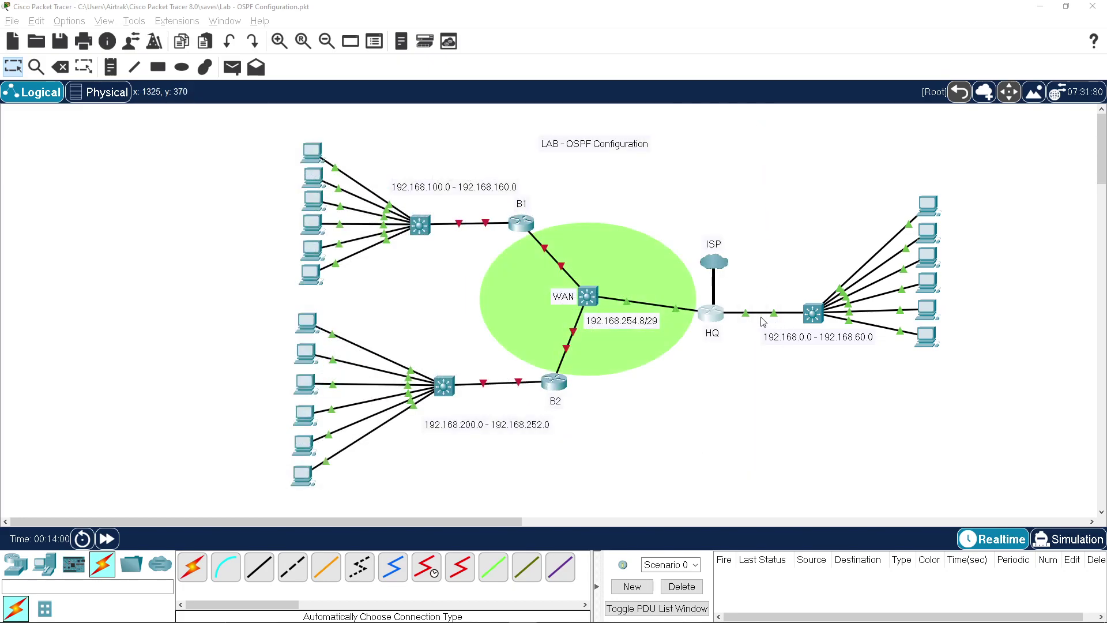
# Open the CLI of the HQ LAN switch HQDS, enter the console and enable passwords, and enter global configuration mode.
pyautogui.click(812, 314)
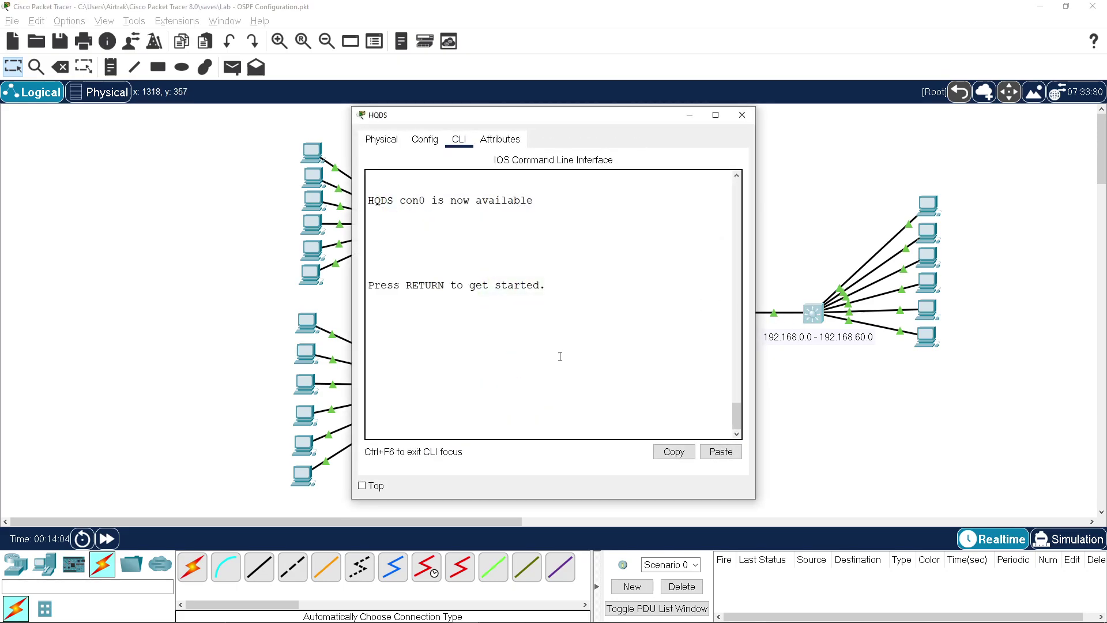
pyautogui.press('Return')
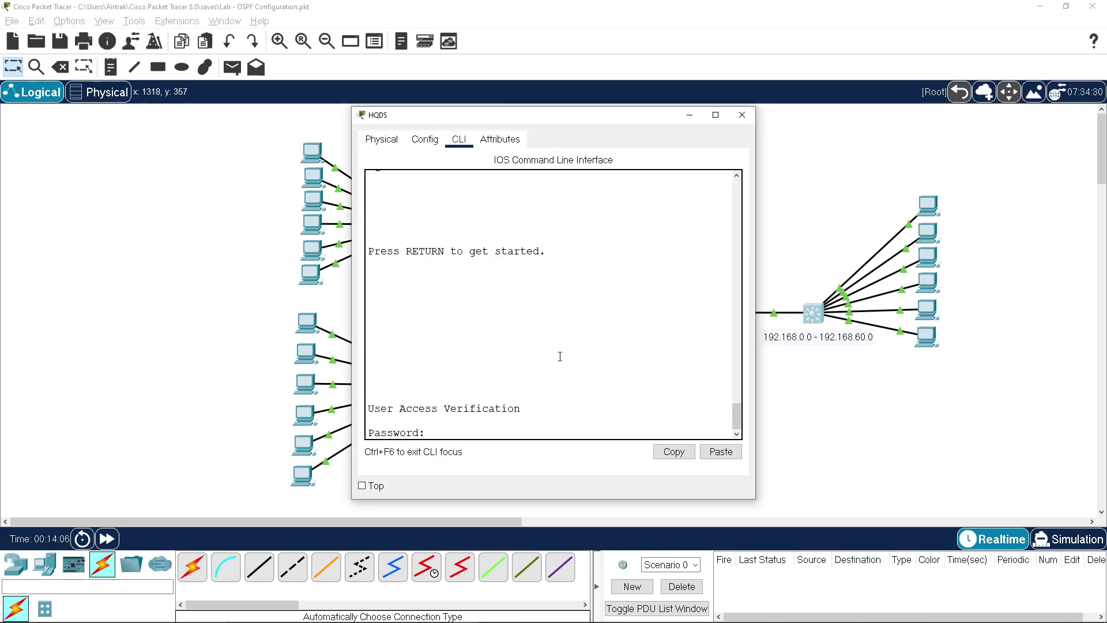
pyautogui.press('Return')
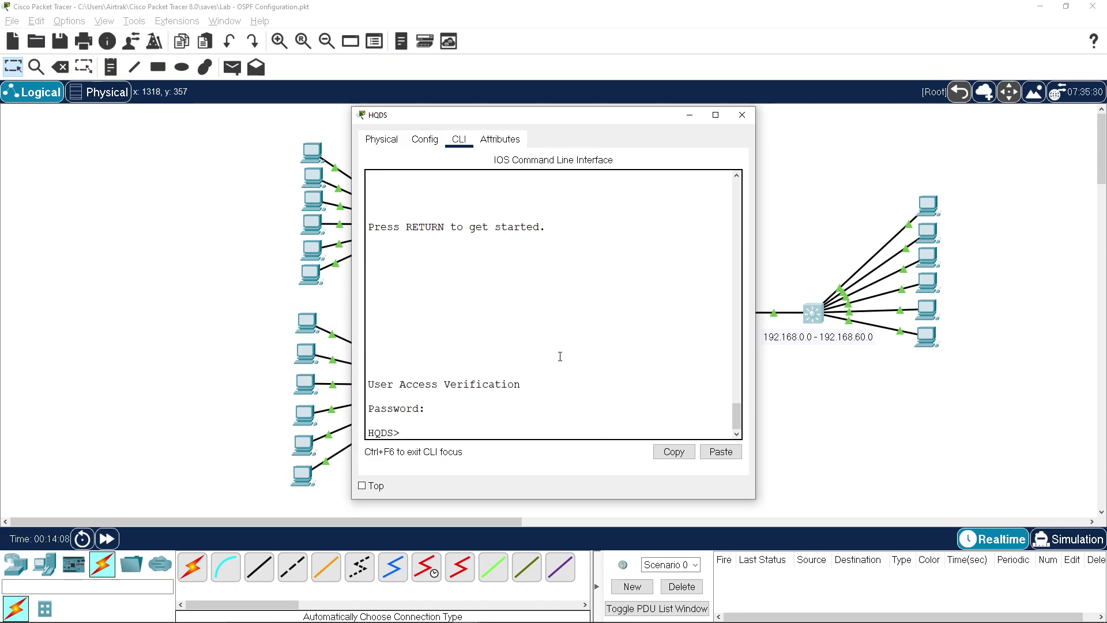
pyautogui.write('en')
pyautogui.press('Return')
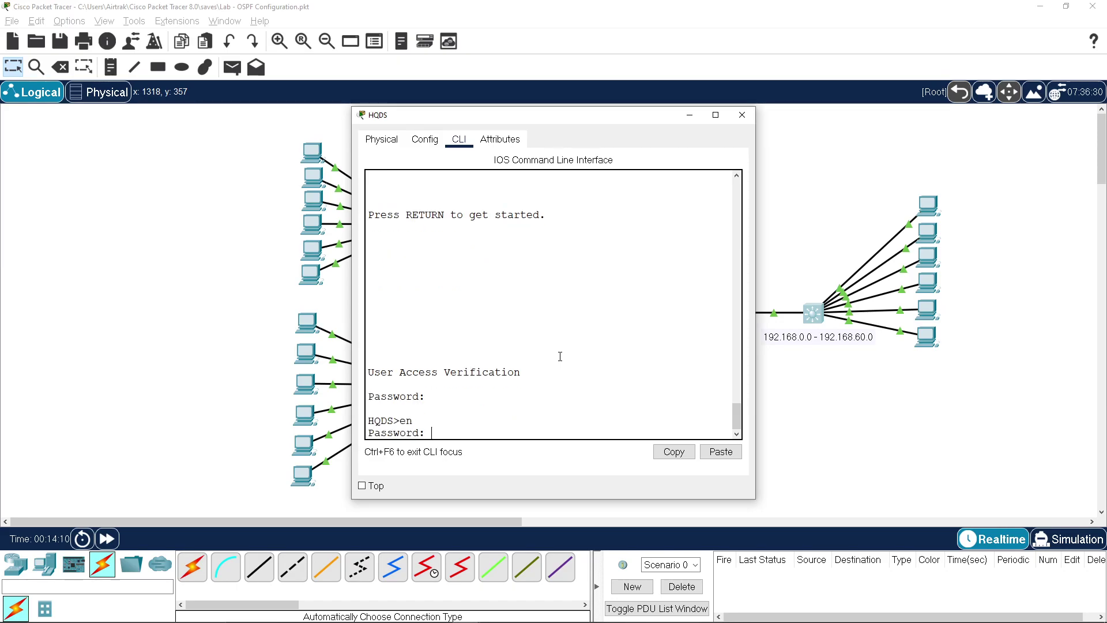
pyautogui.press('Return')
pyautogui.write('c')
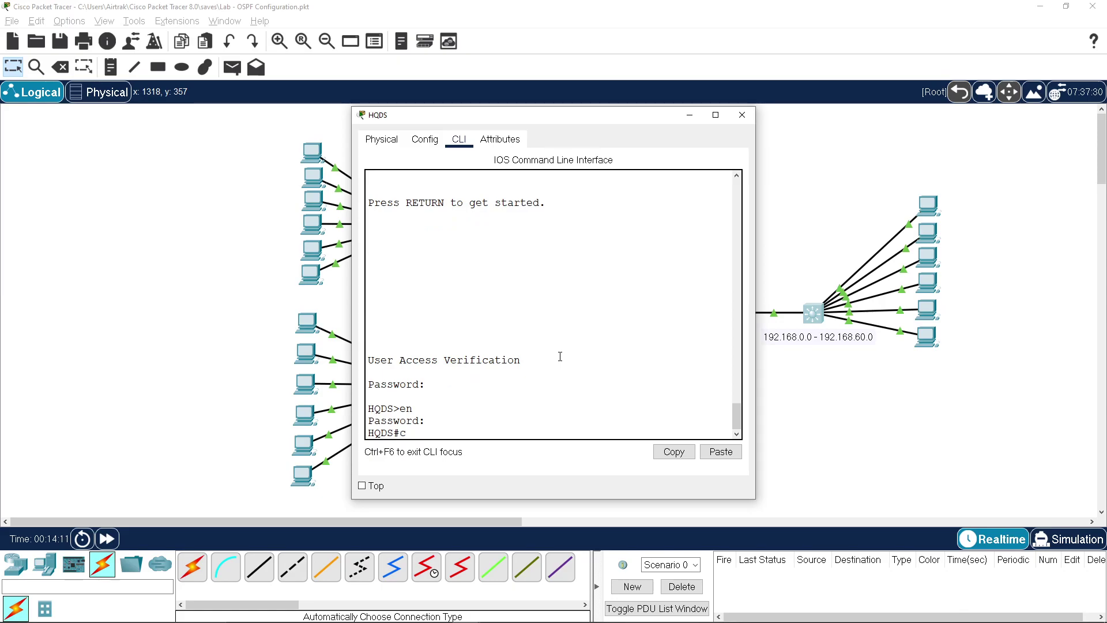
pyautogui.write('onf t')
pyautogui.press('Return')
# Start OSPF process 10 on HQDS and set its router ID to 1.1.1.2.
pyautogui.write('ro')
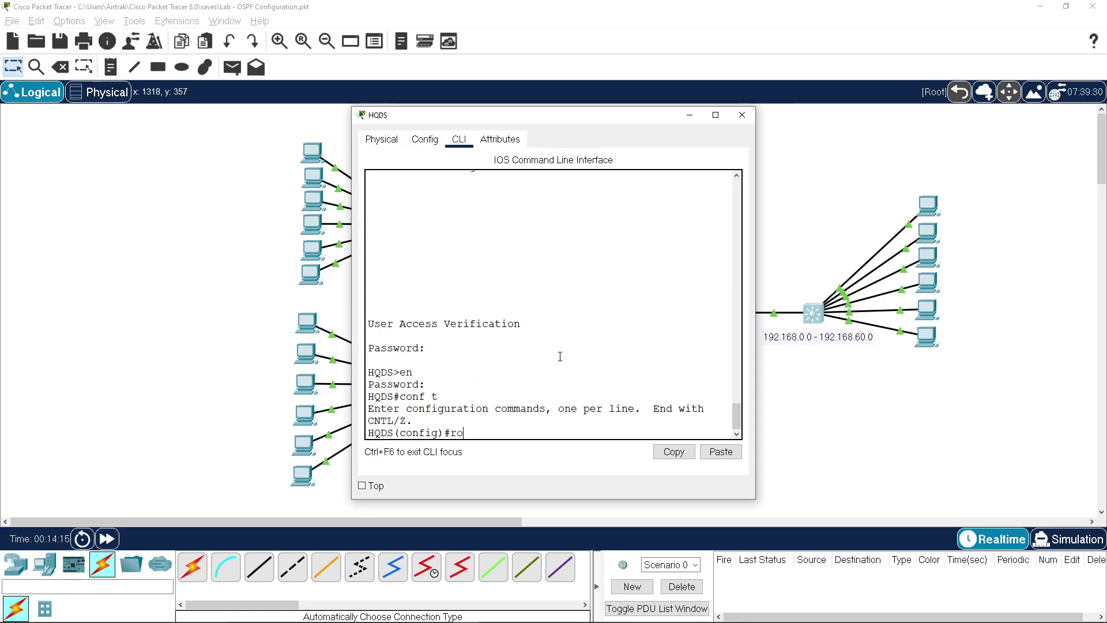
pyautogui.write('uter ospf 10')
pyautogui.press('Return')
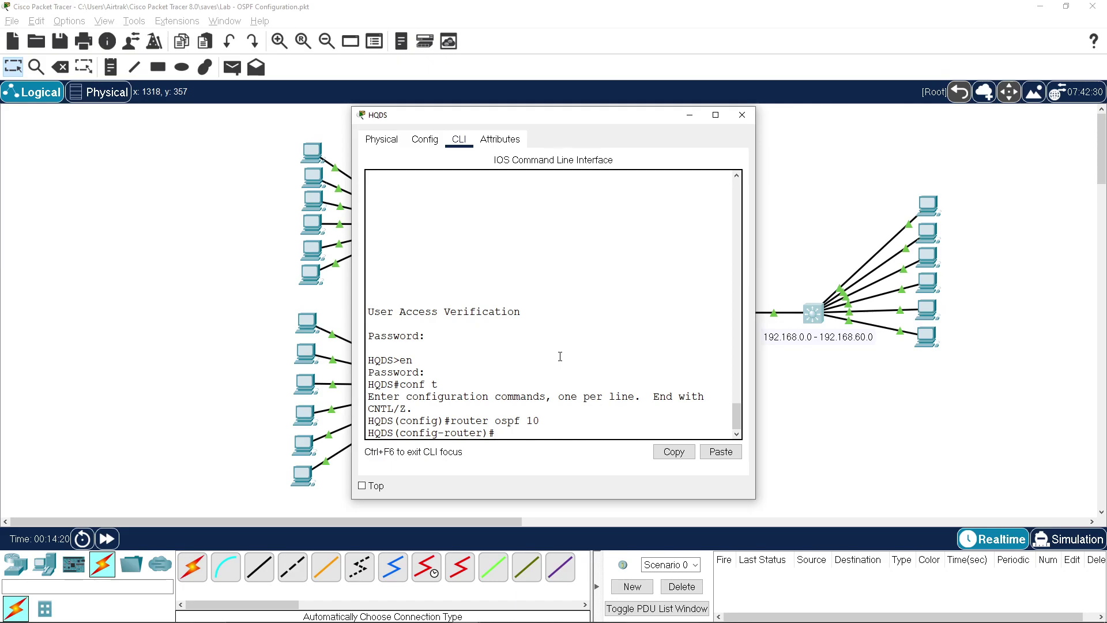
pyautogui.write('router')
pyautogui.press('Tab')
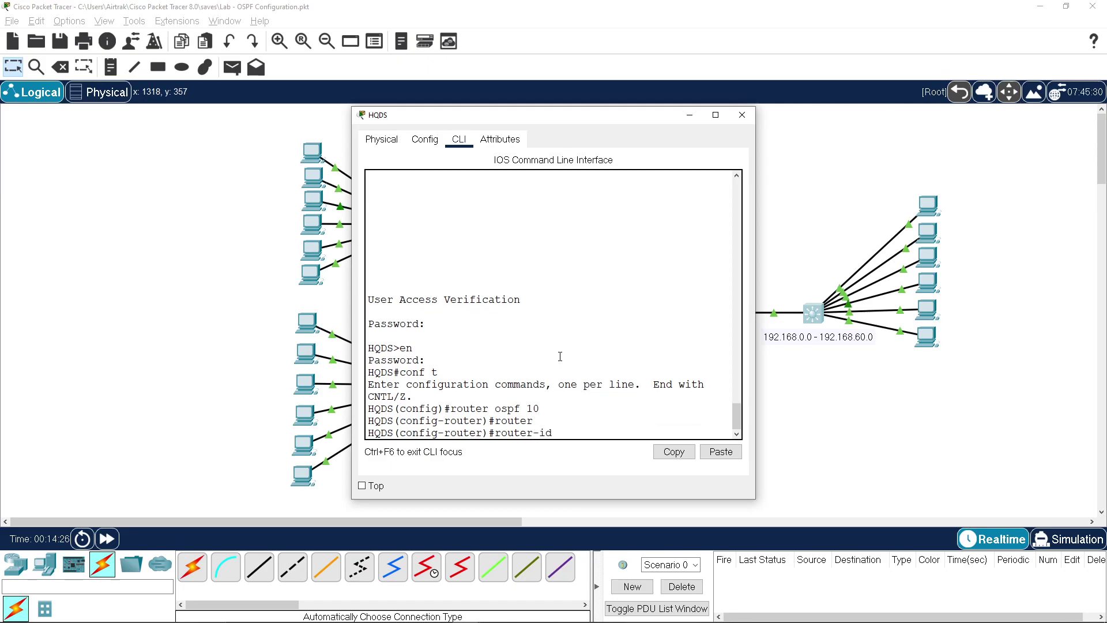
pyautogui.write('1.1.1.2')
pyautogui.press('Return')
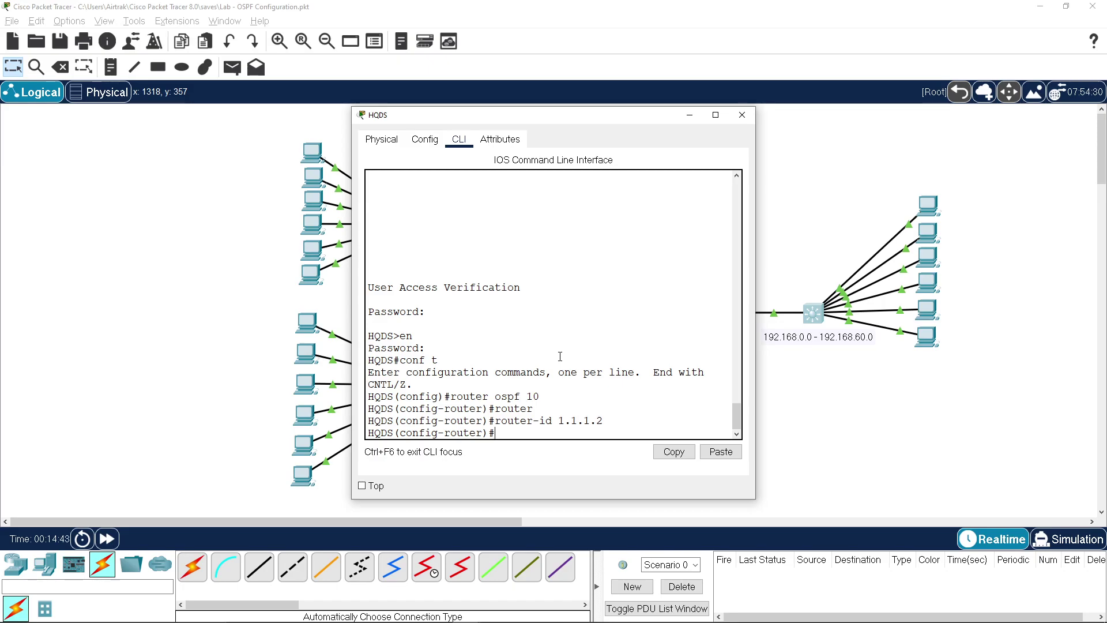
# Advertise network 192.168.0.0 with wildcard mask 0.0.255.255 in OSPF area 0 on HQDS.
pyautogui.write('net')
pyautogui.write(' 19')
pyautogui.press('BackSpace')
pyautogui.write('92.168.0.0 0.0.255.255')
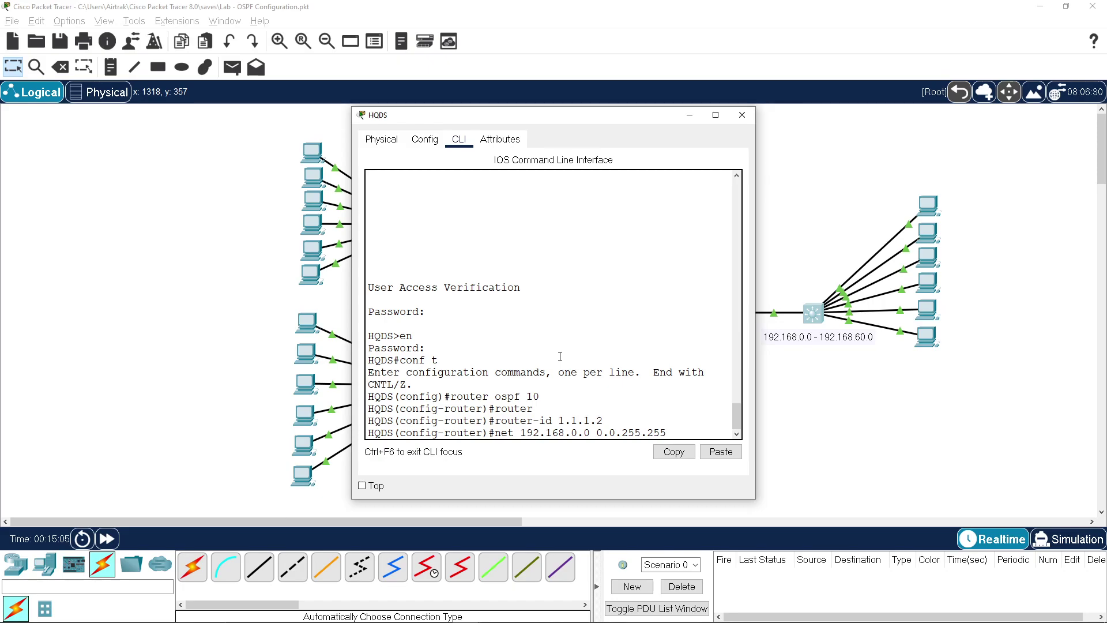
pyautogui.write(' area 0')
pyautogui.press('Return')
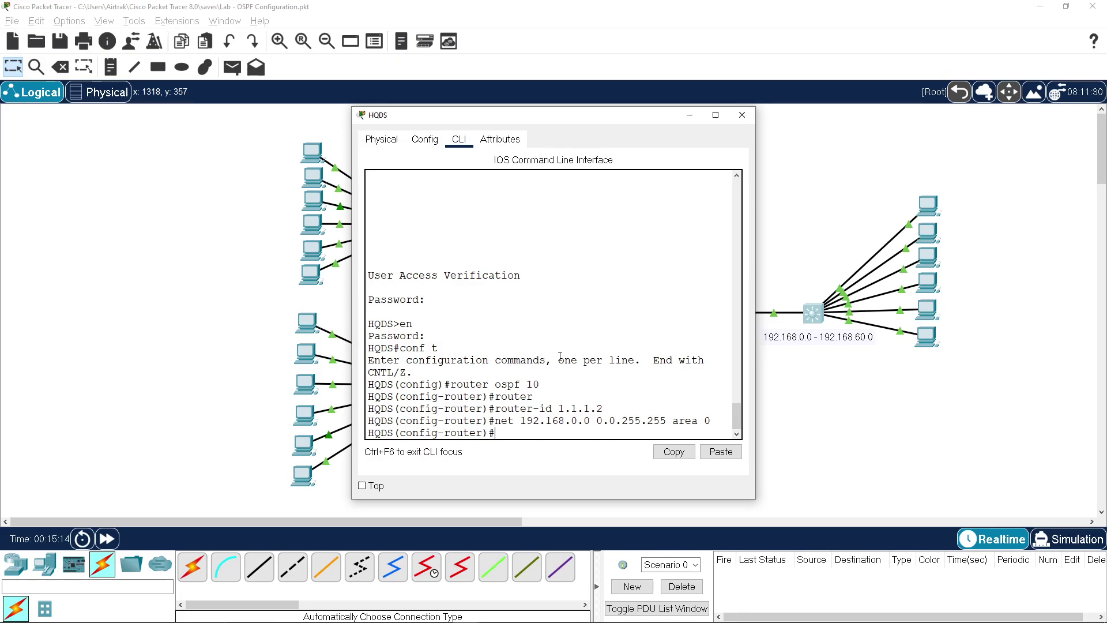
# Advertise network 19.168.0.0 with wildcard mask 0.0.0.255 in OSPF area 0 on HQDS.
pyautogui.write('net 19.168.0.0 0.0')
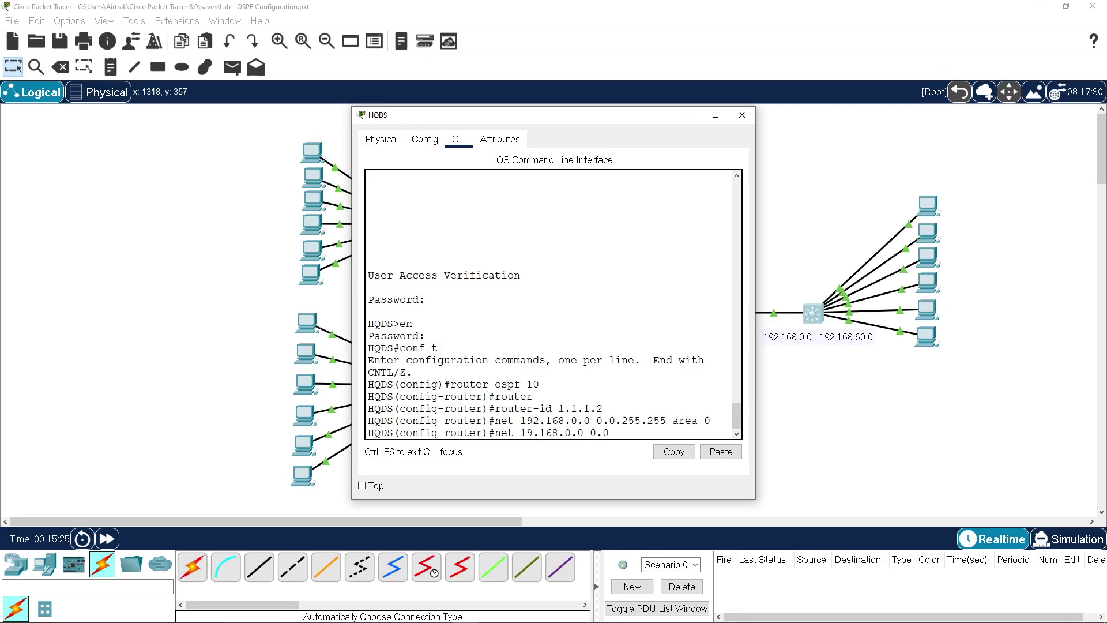
pyautogui.write('.0.255 area 0')
pyautogui.press('Return')
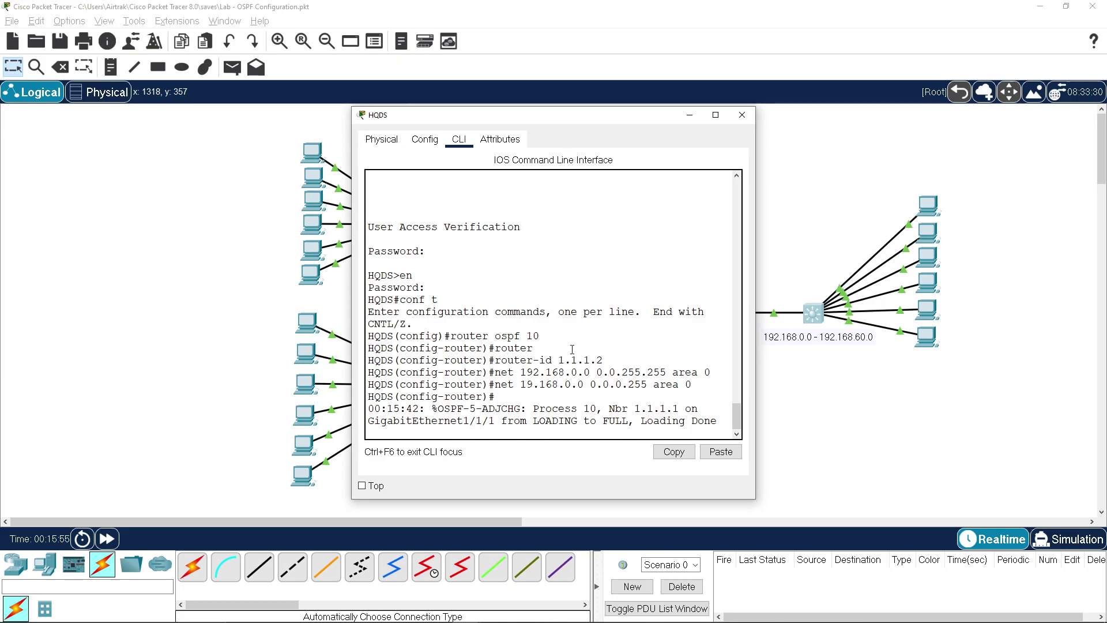
pyautogui.moveTo(520, 372); pyautogui.dragTo(653, 372)
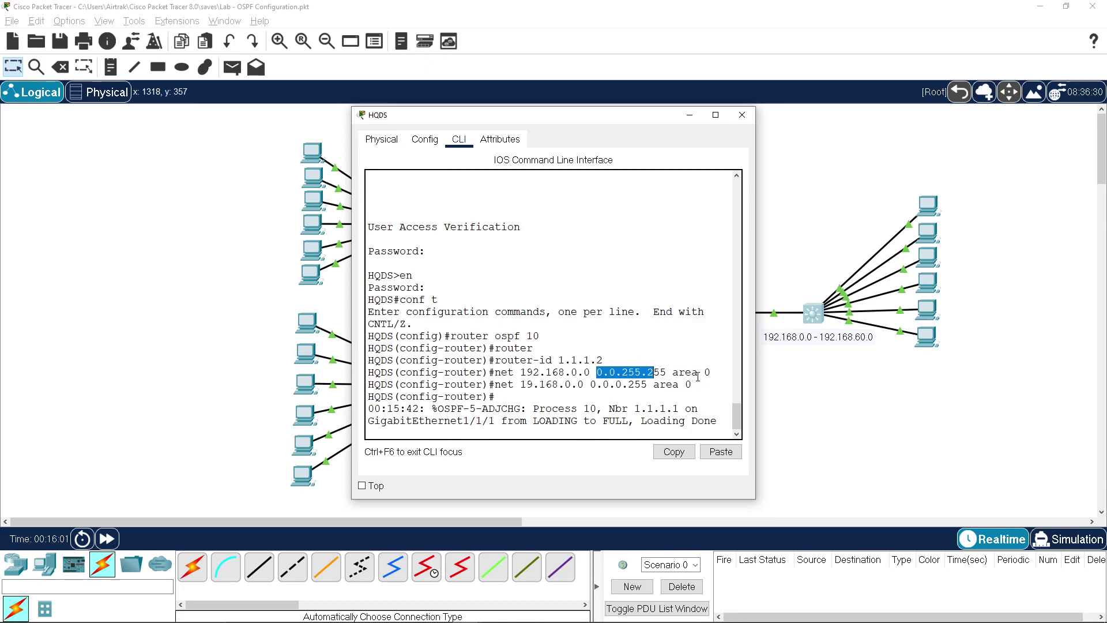
pyautogui.click(635, 410)
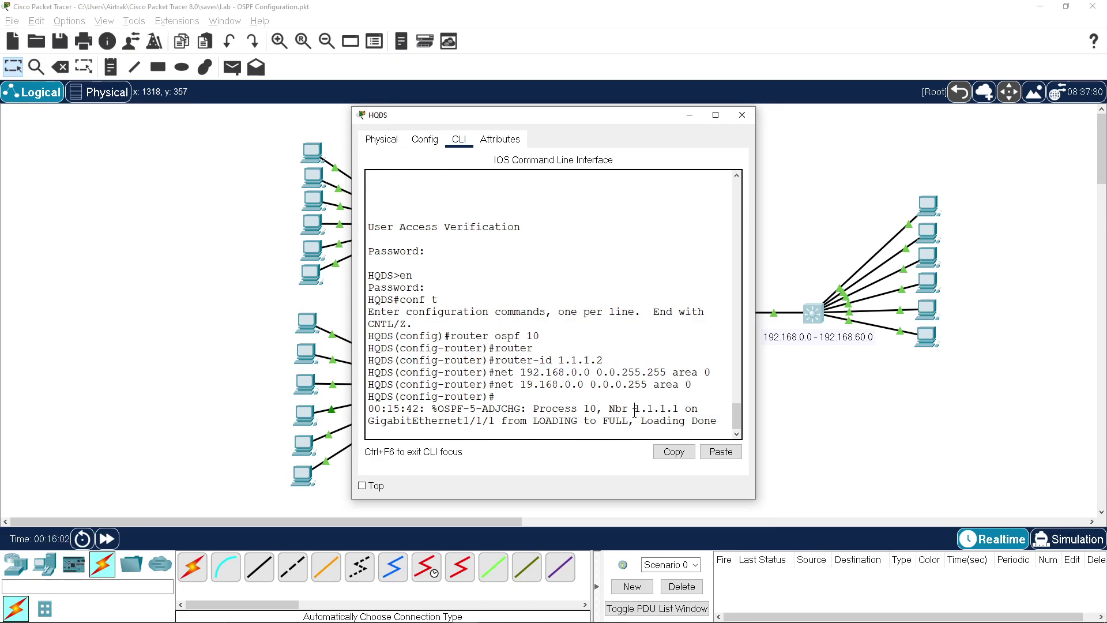
# Leave configuration mode on HQDS and save the running configuration with wr.
pyautogui.press('Return')
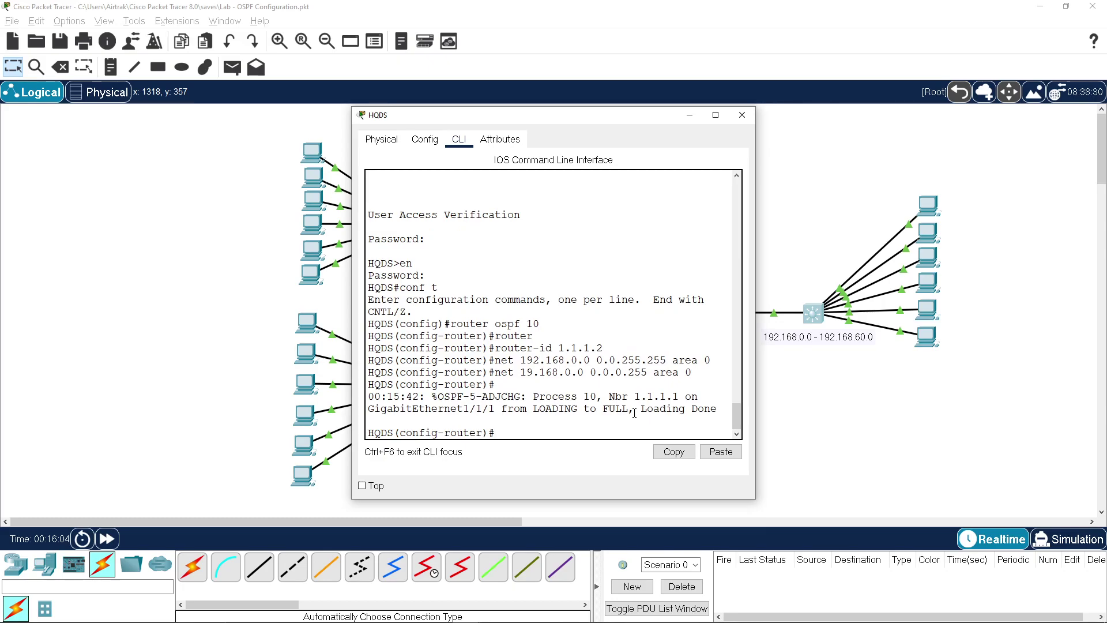
pyautogui.hotkey('ctrl', 'z')
pyautogui.write('wr')
pyautogui.press('Return')
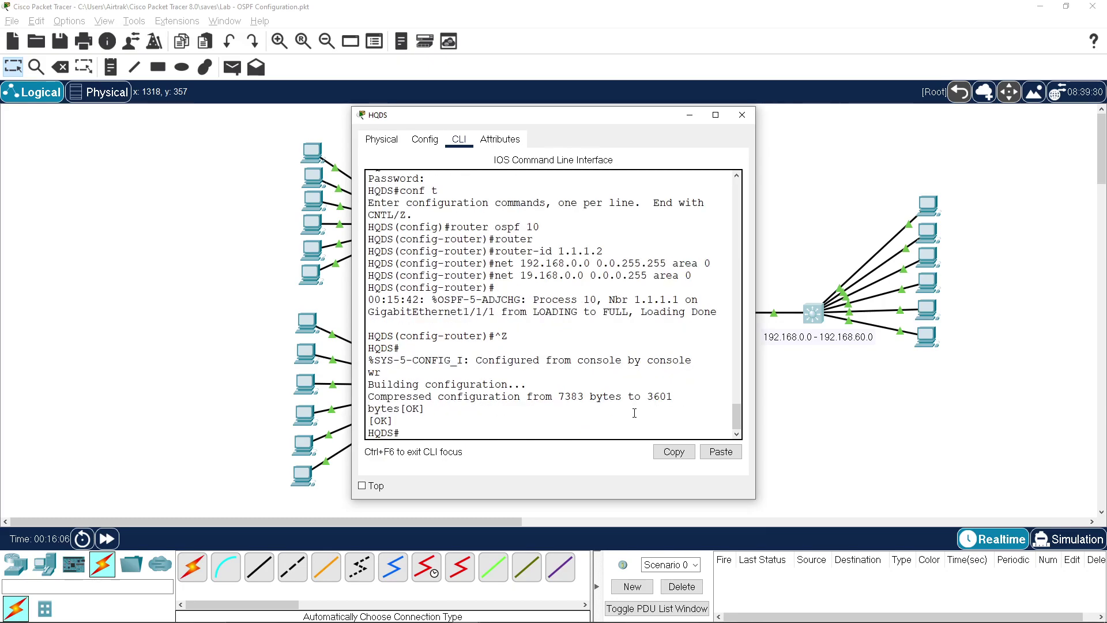
# Display HQDS's IP protocol information with sh ip prot, inspect the routing information source gateways, and close the HQDS window.
pyautogui.write('sh ip prot')
pyautogui.press('Return')
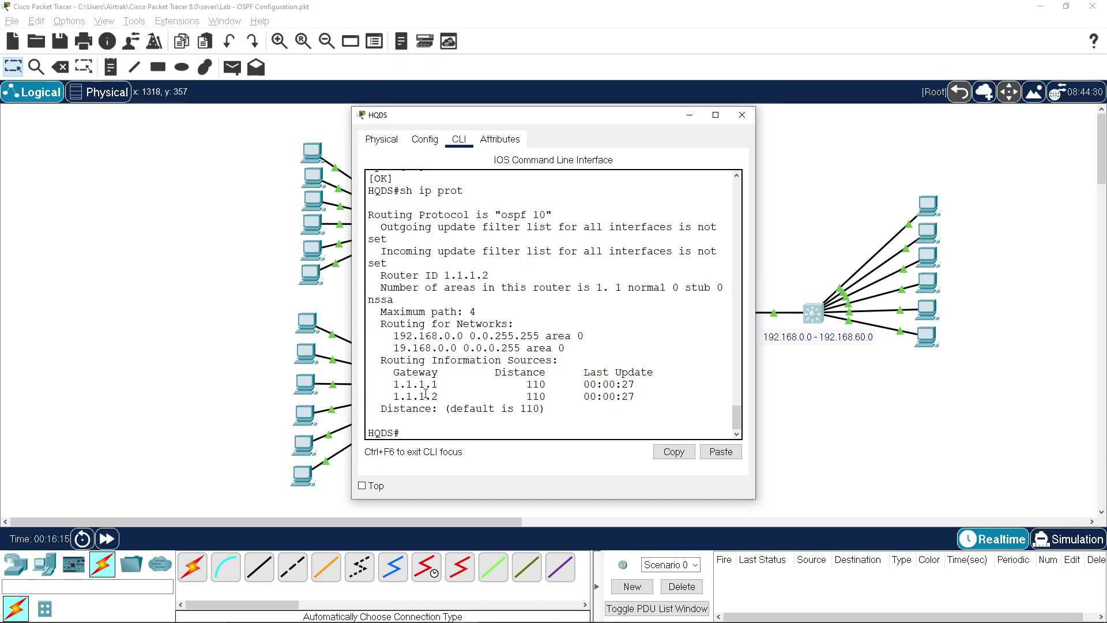
pyautogui.moveTo(400, 385); pyautogui.dragTo(437, 396)
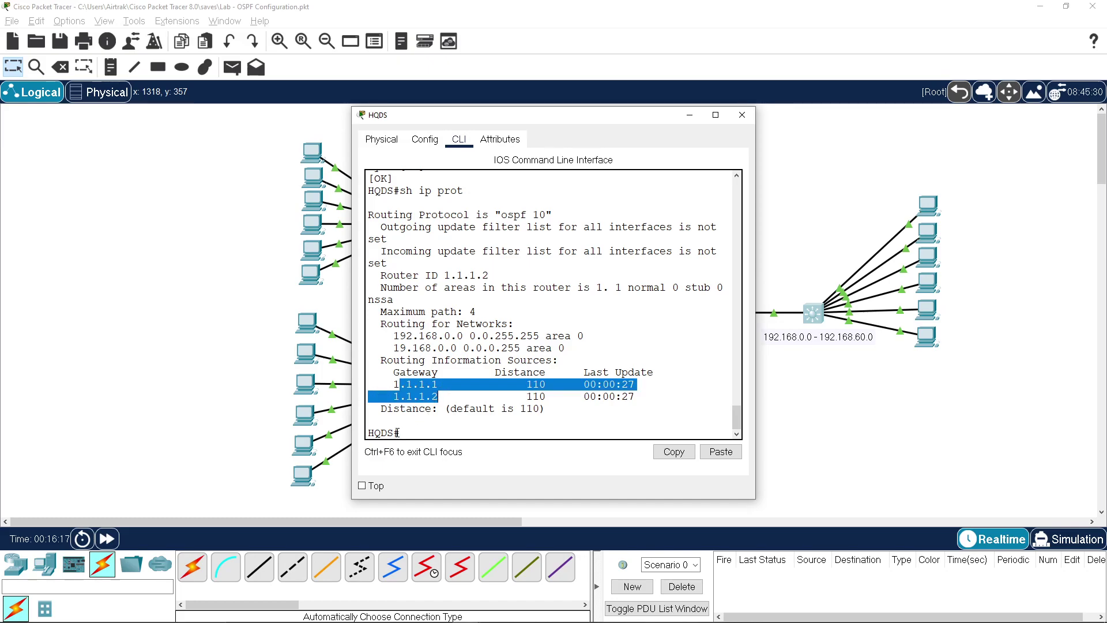
pyautogui.click(480, 369)
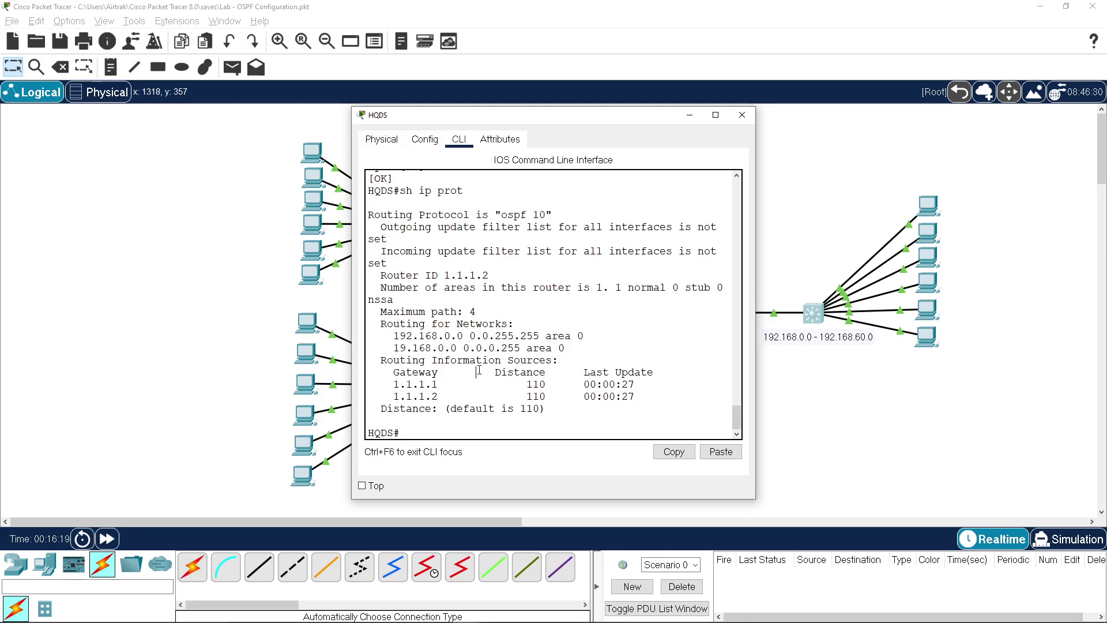
pyautogui.press('Return')
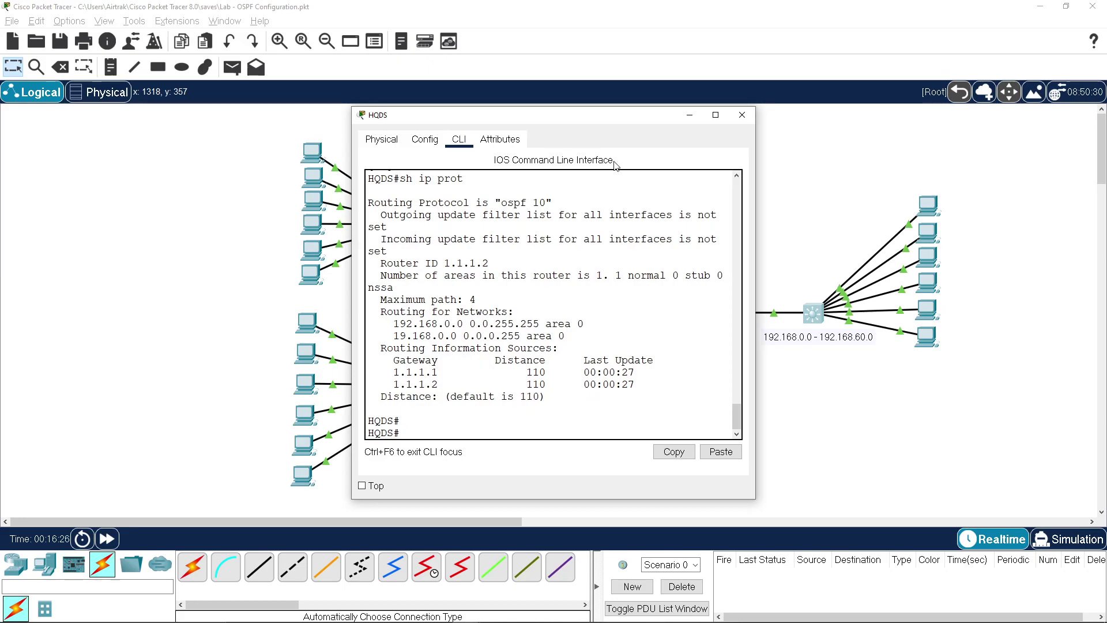
pyautogui.click(742, 115)
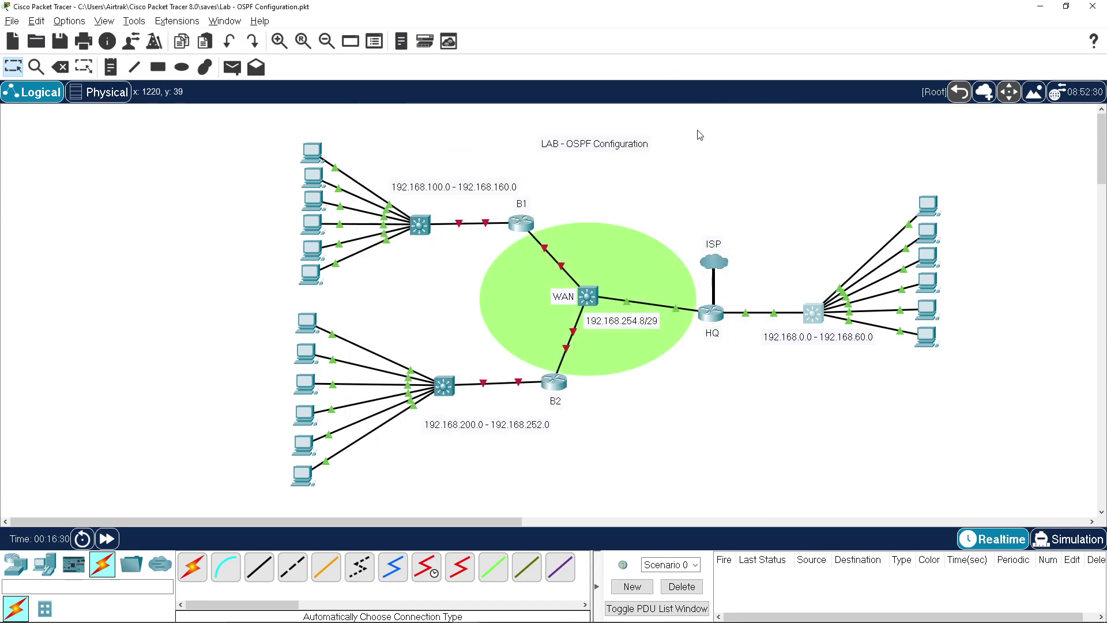
# Open the CLI of router B1, enter the console and enable passwords, and enter global configuration mode.
pyautogui.click(518, 225)
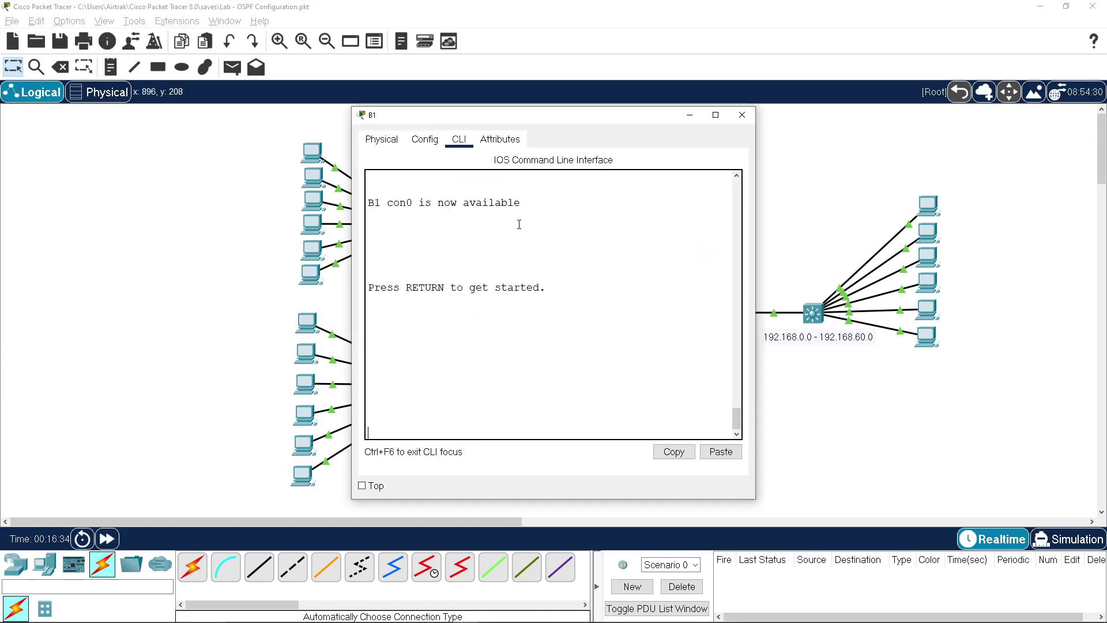
pyautogui.press('Return')
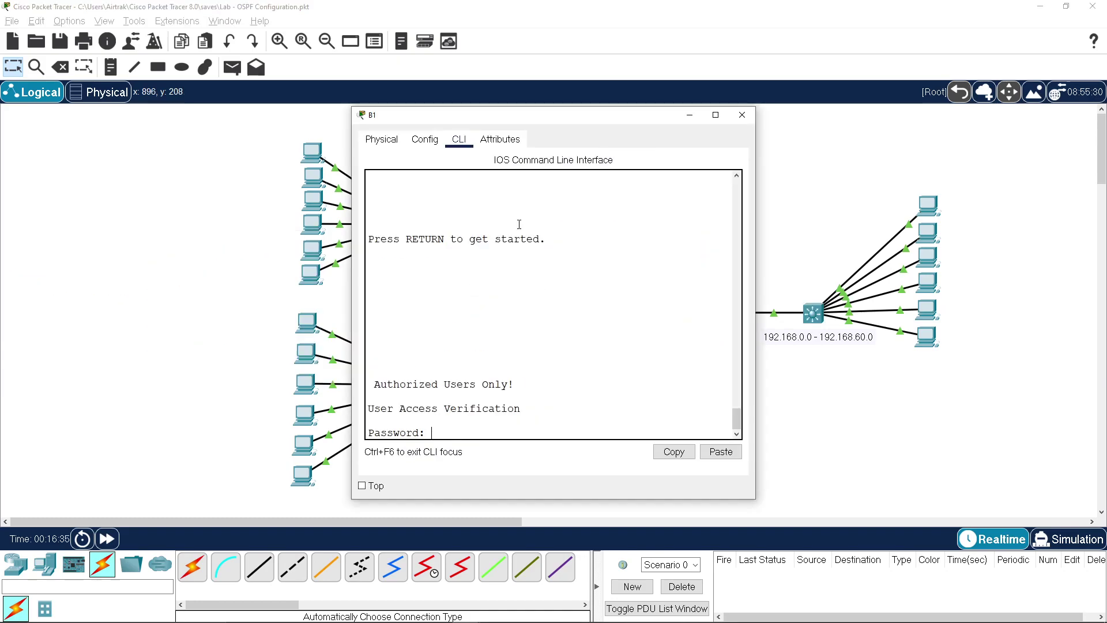
pyautogui.press('Return')
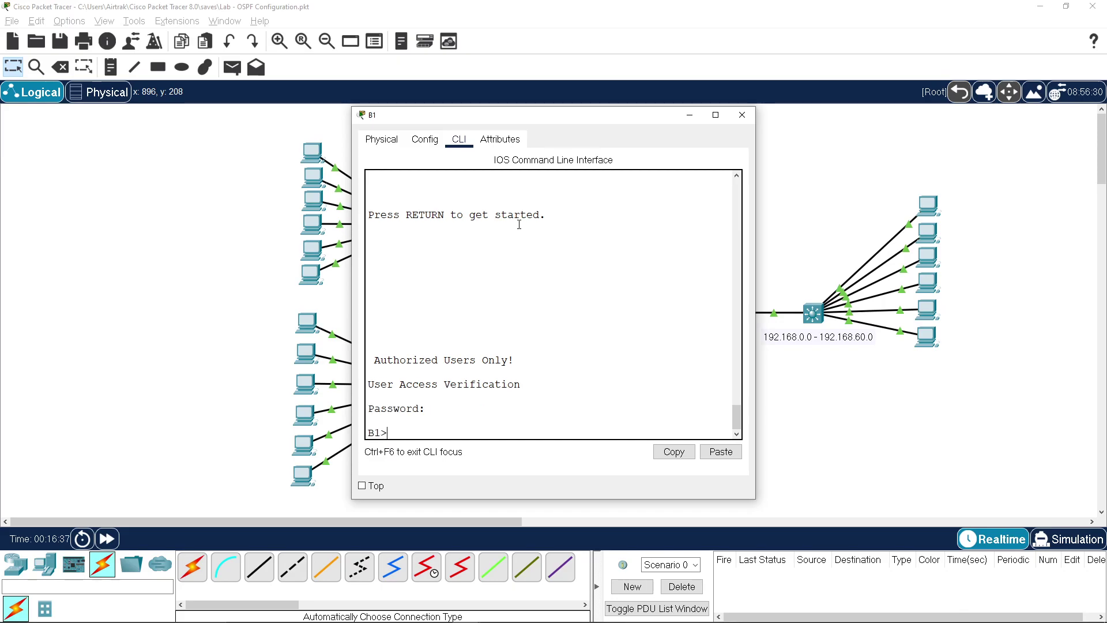
pyautogui.write('en')
pyautogui.press('Return')
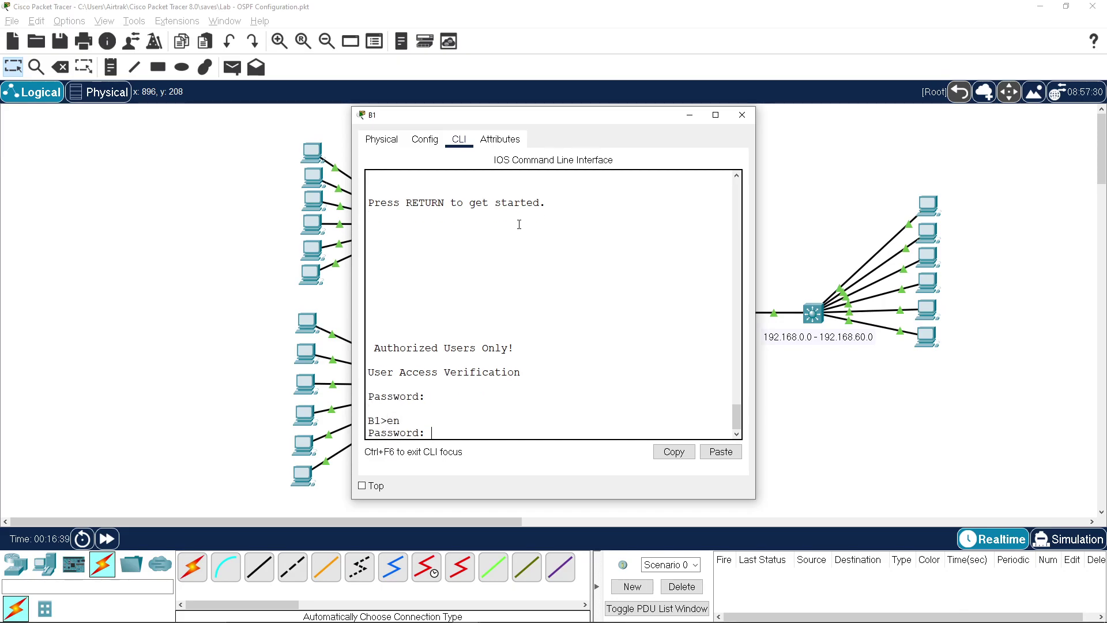
pyautogui.press('Return')
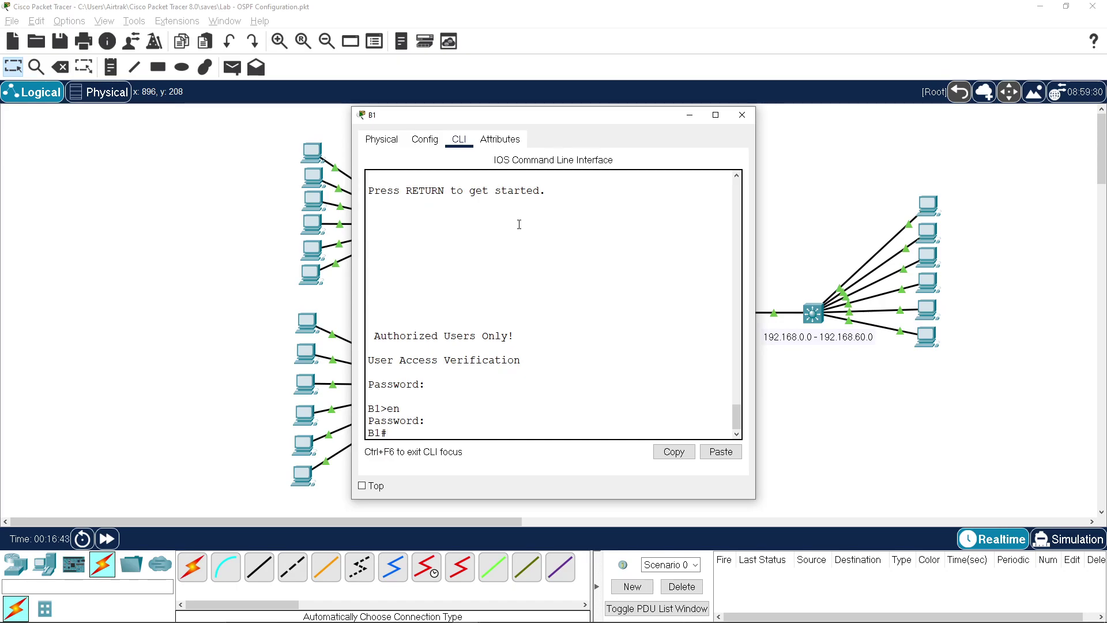
pyautogui.write('en')
pyautogui.press('BackSpace')
pyautogui.write('conf t')
pyautogui.press('Return')
# Configure B1's g0/0/1 with address 192.168.254.10, mask 255.255.255.248 and description WAN Link, and enable the interface.
pyautogui.write('in')
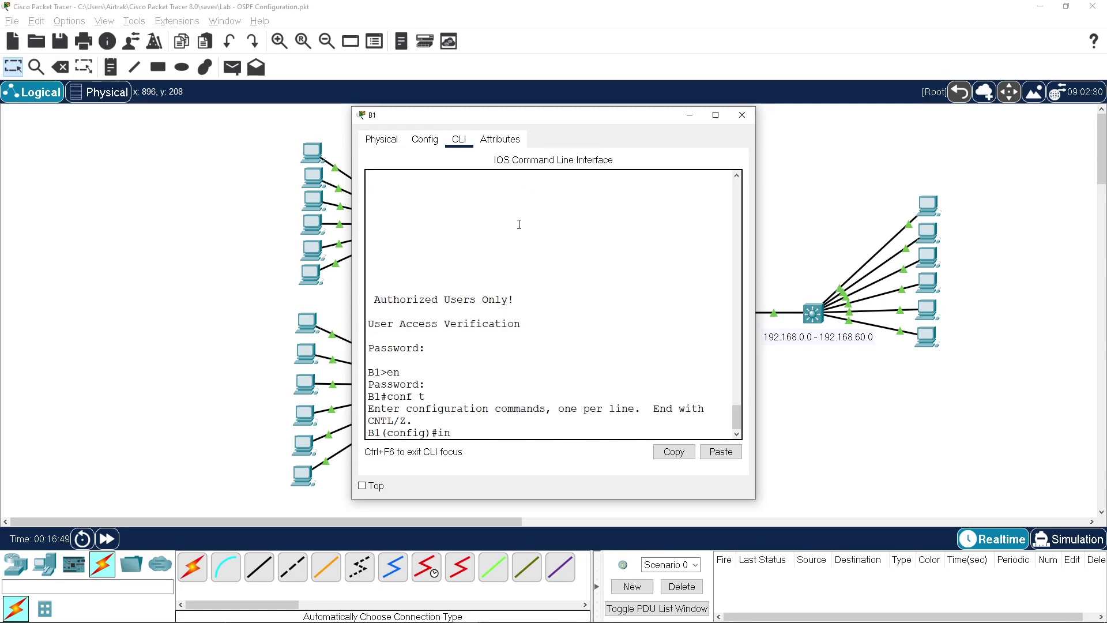
pyautogui.write('t g0/0/1')
pyautogui.press('Return')
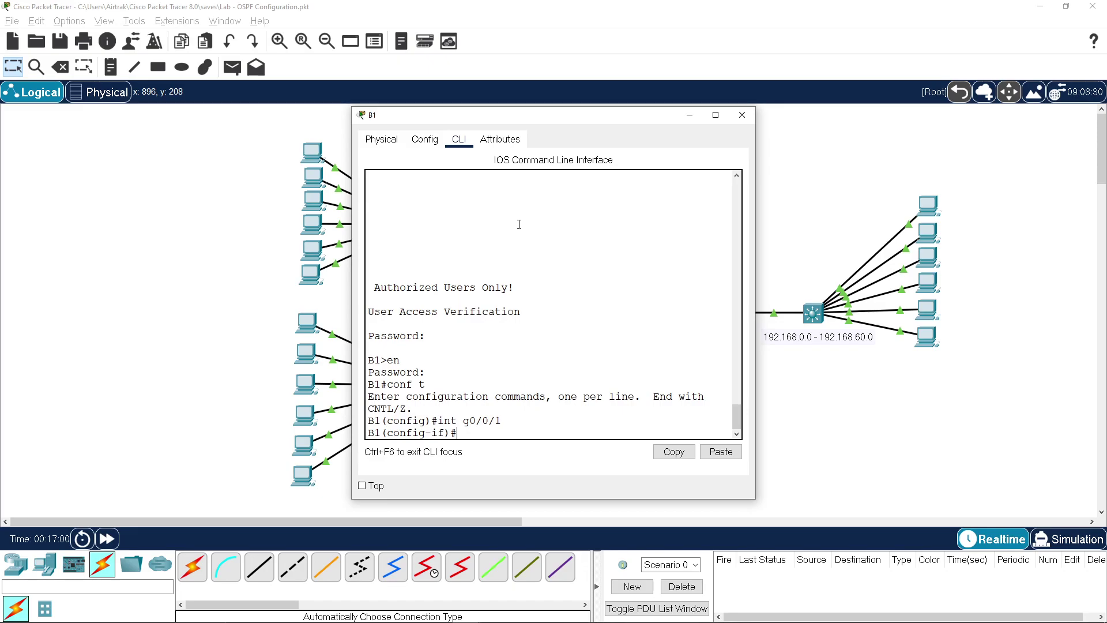
pyautogui.write('ip add 192.16')
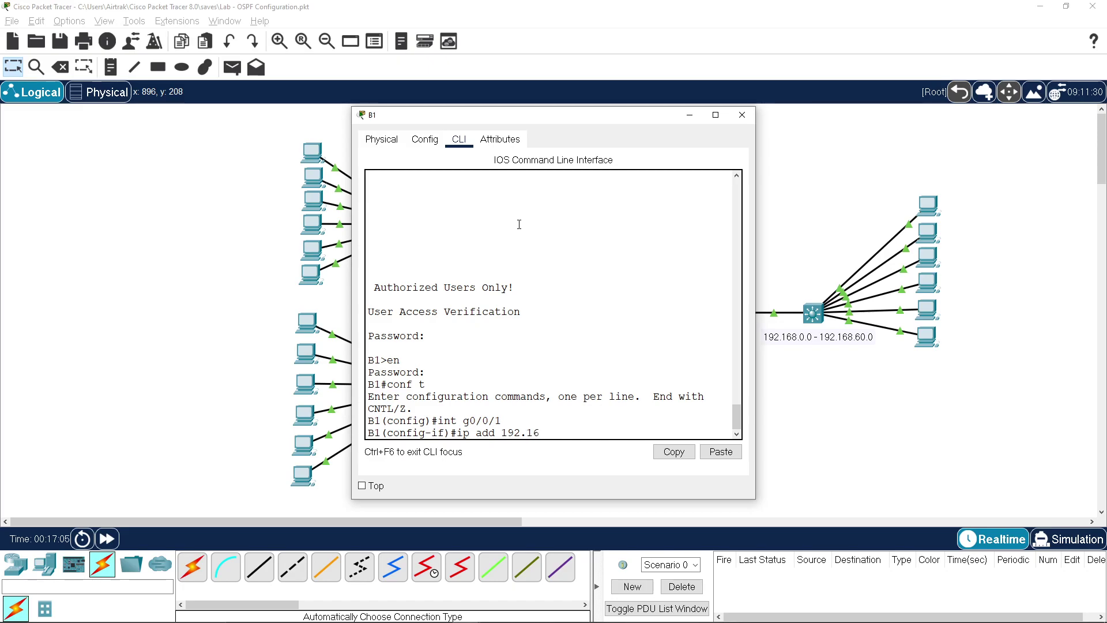
pyautogui.write('8.254.10 255.255.255.248')
pyautogui.press('Return')
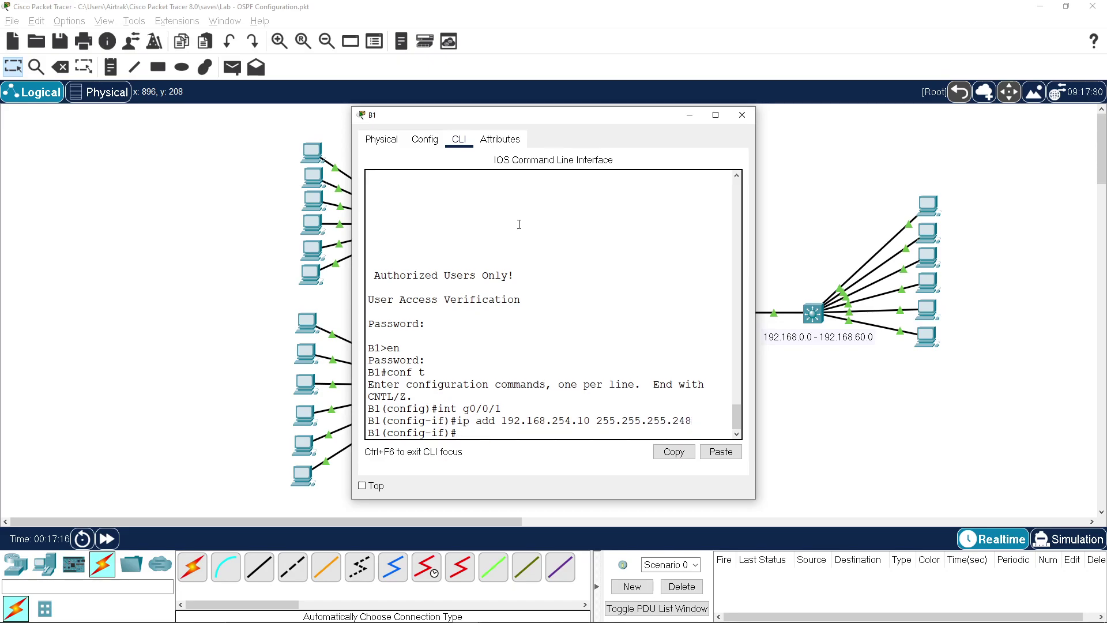
pyautogui.write('desc WAN Link')
pyautogui.press('Return')
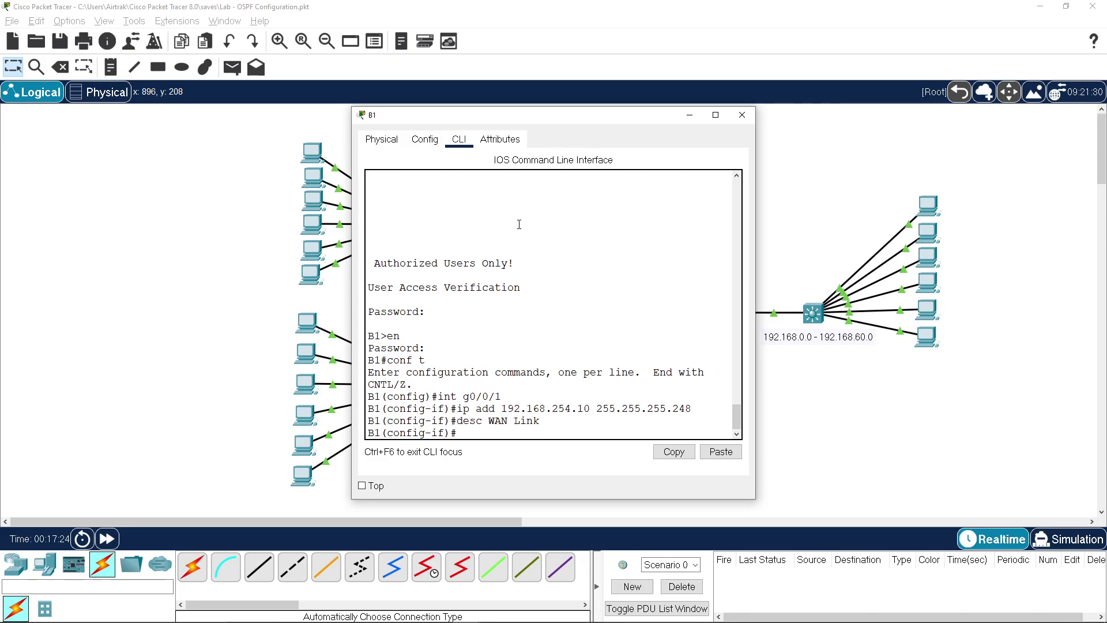
pyautogui.write('no shut')
pyautogui.press('Return')
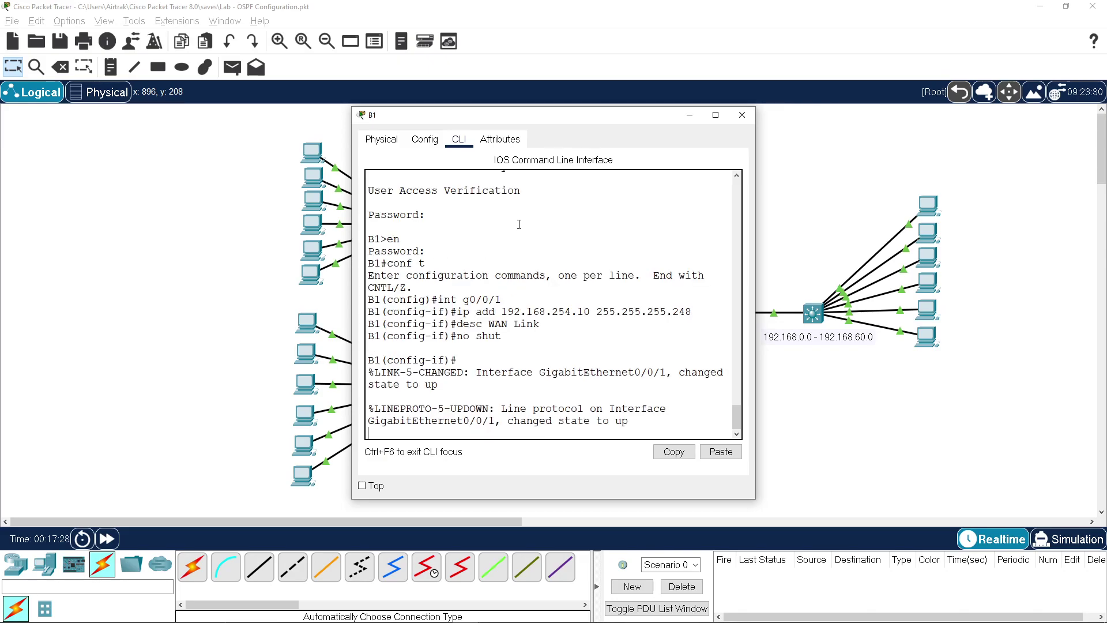
# Configure B1's g0/0/0 with address 19.168.100.1, mask 255.255.255.252 and description Link B1 LAN, and enable the interface.
pyautogui.write('int g0/0/0')
pyautogui.press('Return')
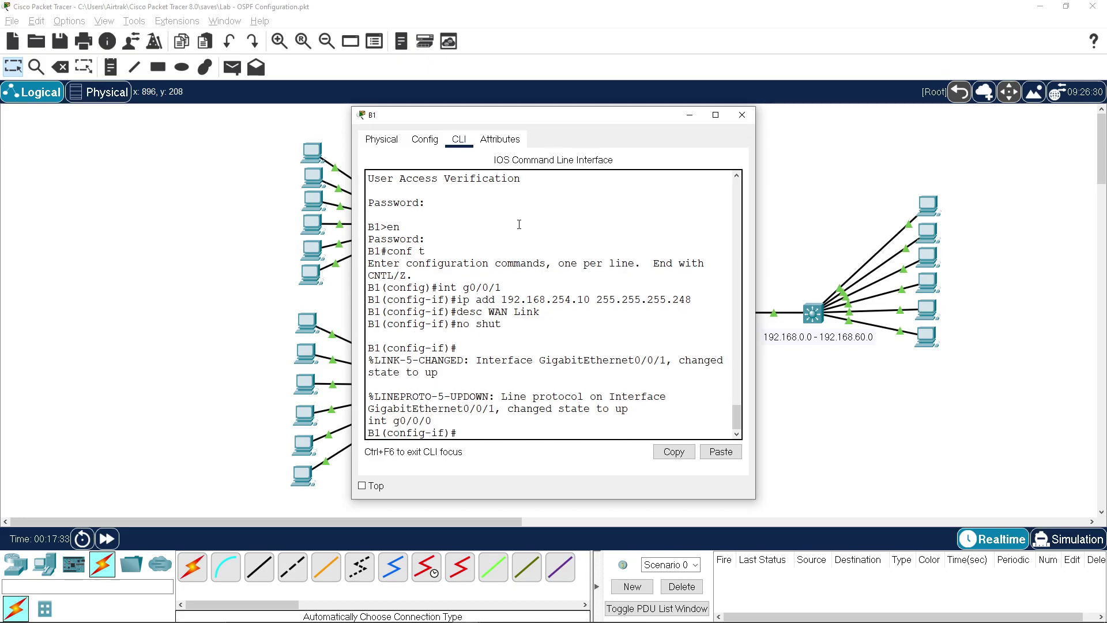
pyautogui.write('ip add 19.168.100.1 255.255.255.252')
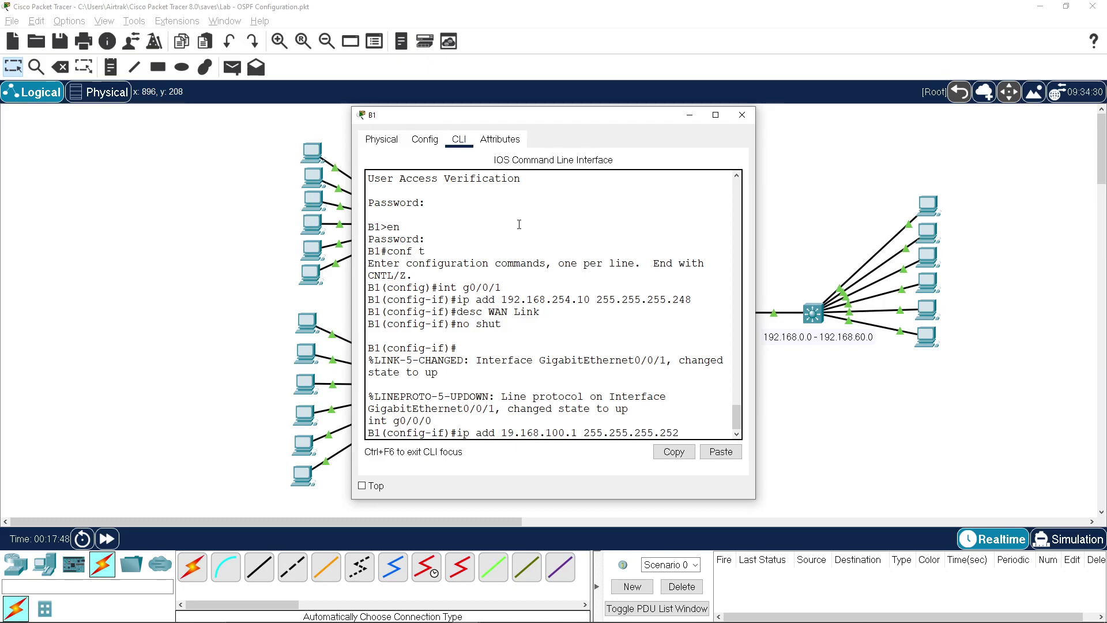
pyautogui.press('Return')
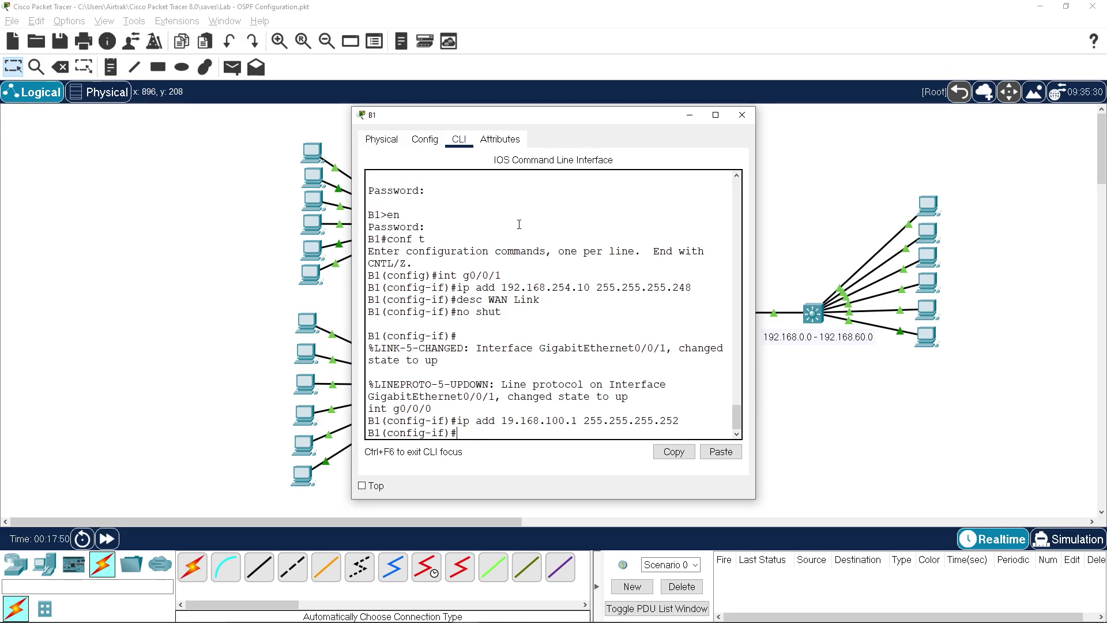
pyautogui.write('Desc Link B1 LAN')
pyautogui.press('Return')
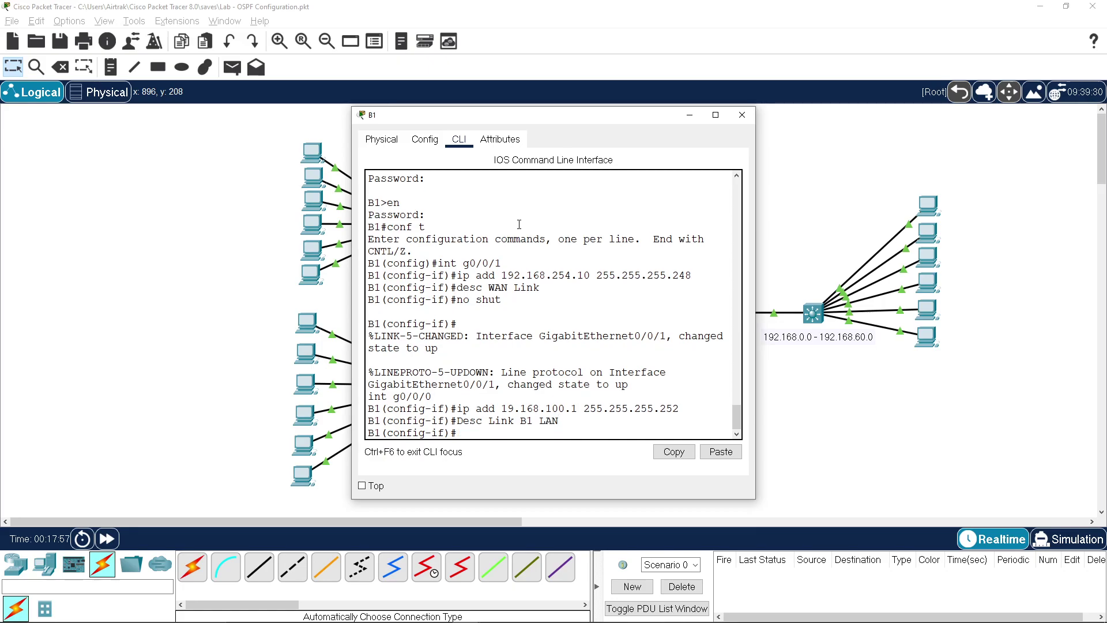
pyautogui.write('no shut')
pyautogui.press('Return')
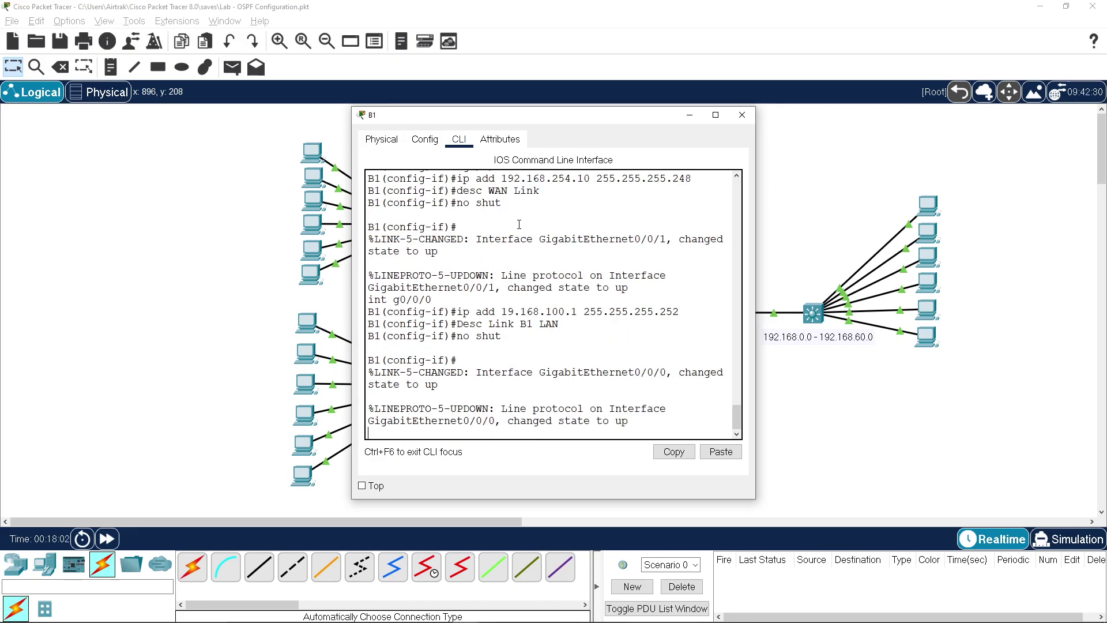
pyautogui.press('Return')
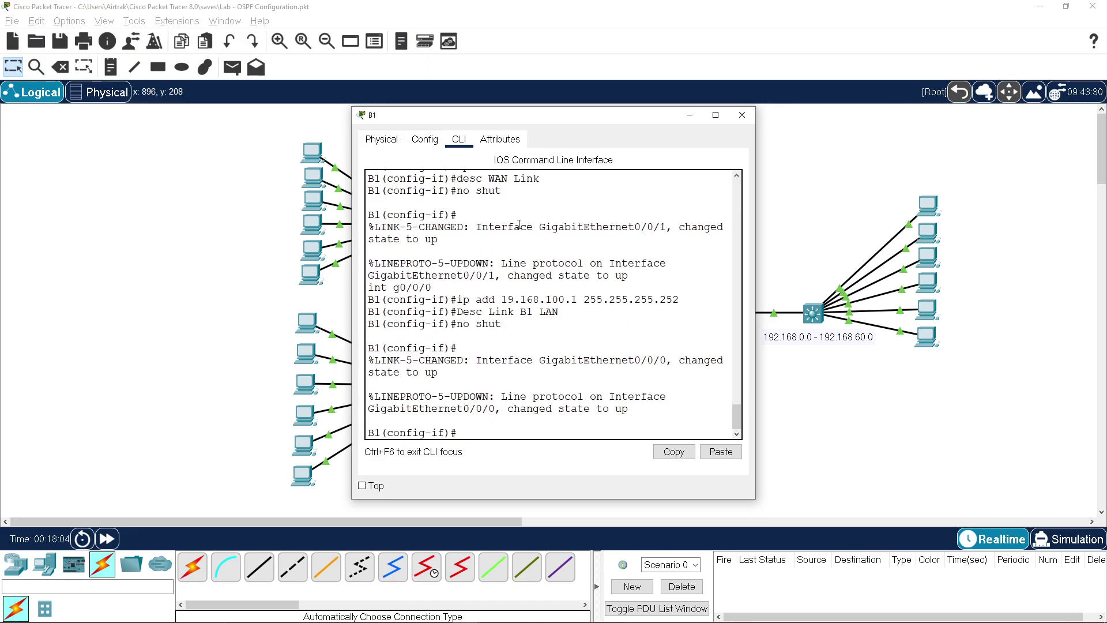
# Start OSPF process 10 on B1 and set its router ID to 2.2.2.1.
pyautogui.write('router ospf 10')
pyautogui.press('Return')
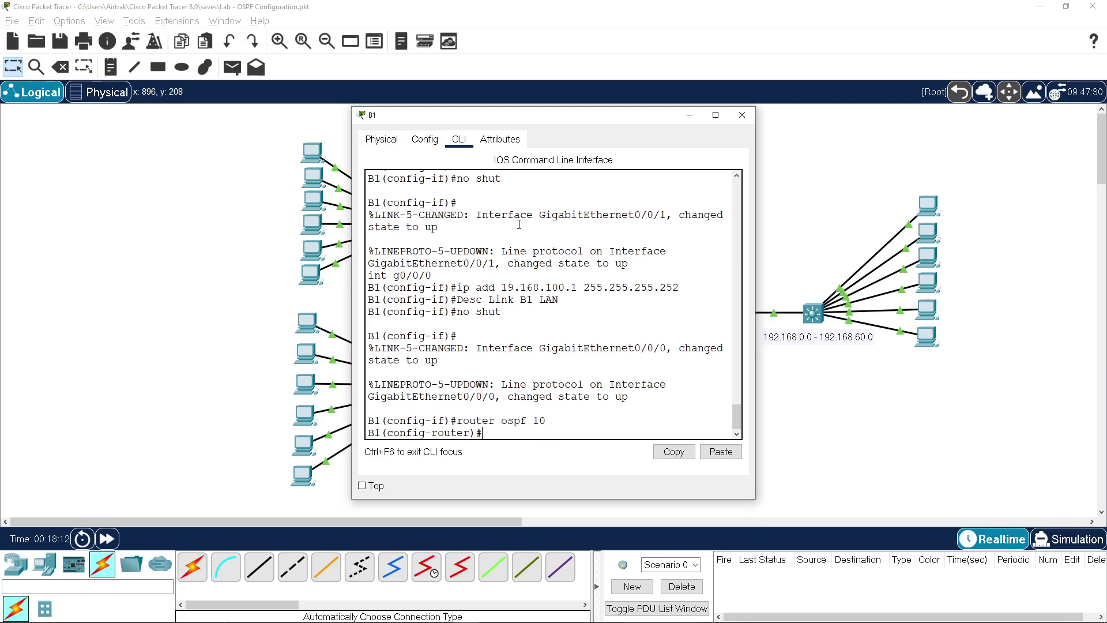
pyautogui.write('rou')
pyautogui.press('Tab')
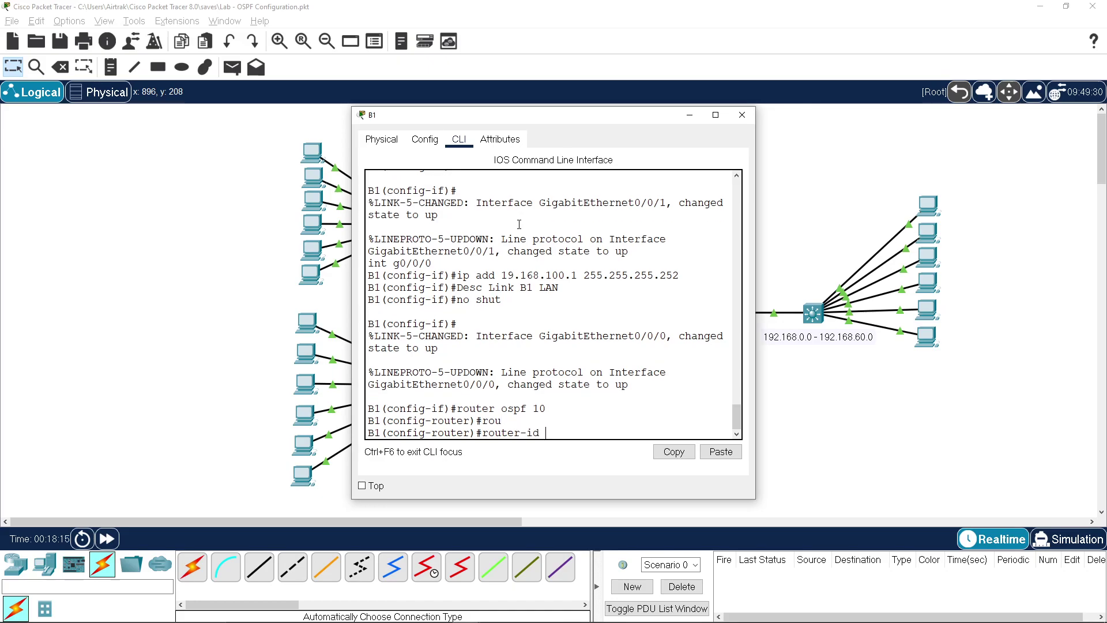
pyautogui.write('2.2.2.1')
pyautogui.press('Return')
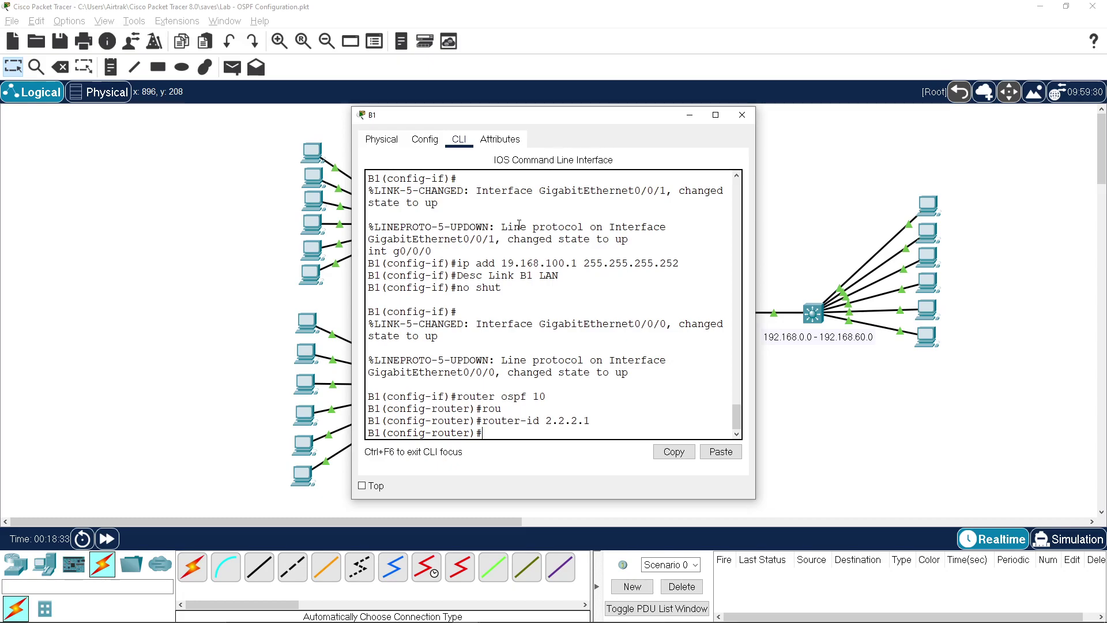
# Enable OSPF process 10 in area 0 on B1's interface g0/0/0.
pyautogui.write('int g0/0/0')
pyautogui.press('Return')
pyautogui.write('ig-if)#i')
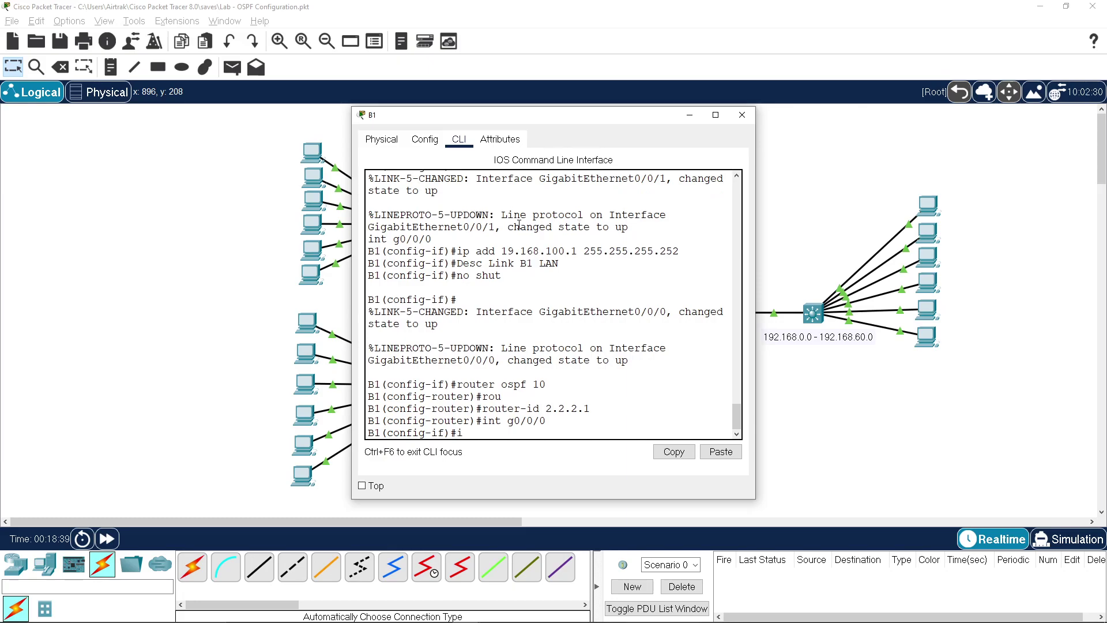
pyautogui.write('p ospf 10 area')
pyautogui.write('0')
pyautogui.press('Return')
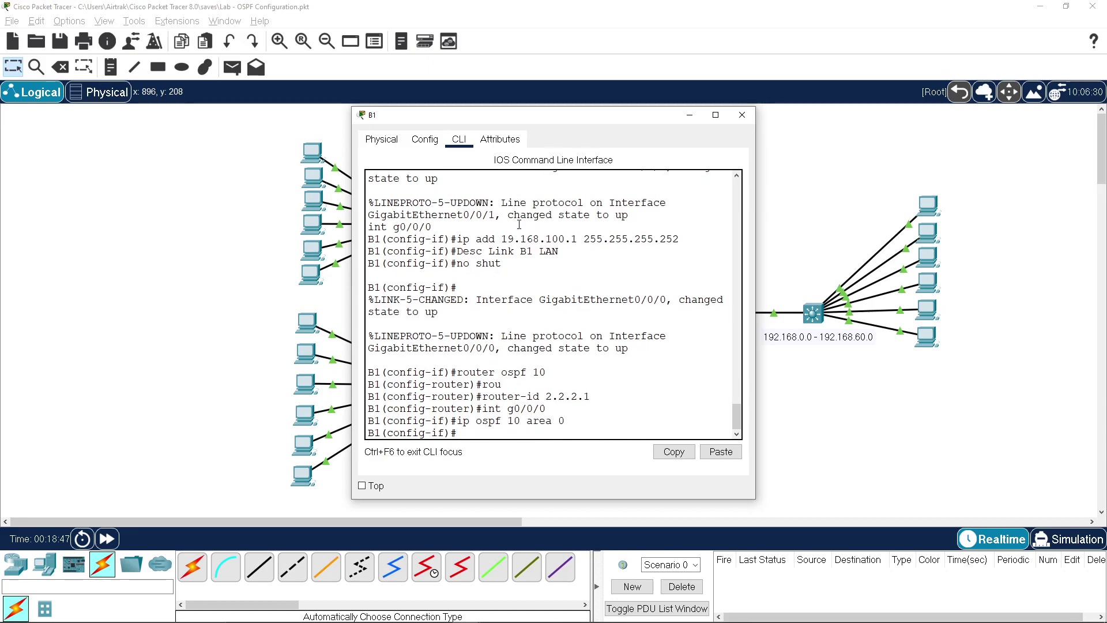
# Enable OSPF process 10 in area 0 on B1's interface g0/0/1.
pyautogui.press('Up')
pyautogui.press('Up')
pyautogui.press('BackSpace')
pyautogui.write('1')
pyautogui.press('Return')
pyautogui.press('Up')
pyautogui.press('Up')
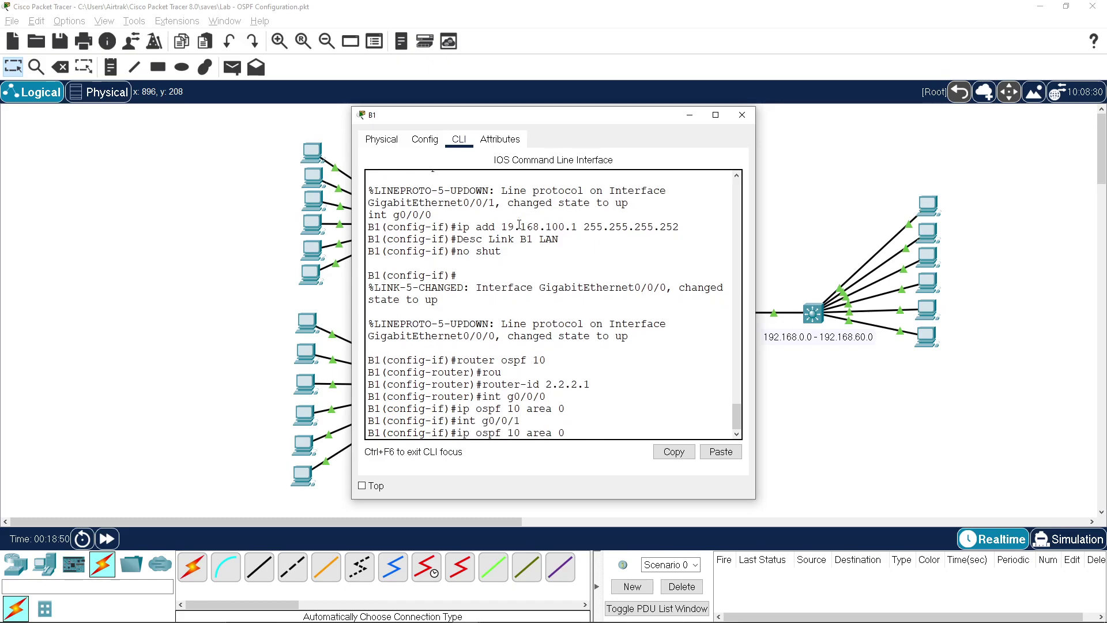
pyautogui.press('Return')
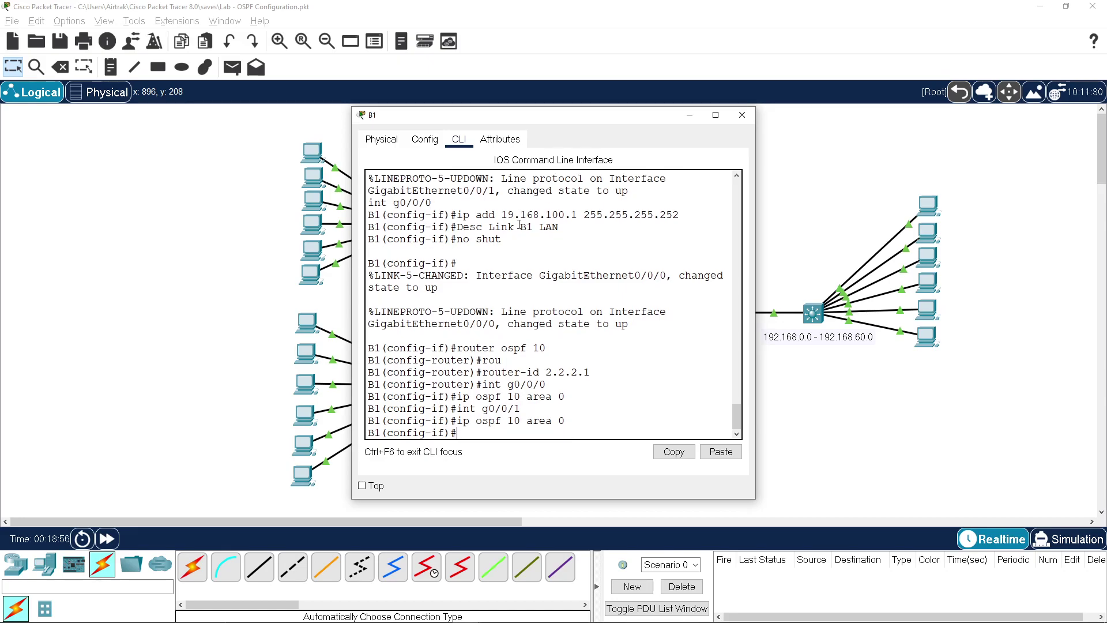
# Leave configuration mode on B1, save its running configuration, and close its device window.
pyautogui.hotkey('ctrl', 'z')
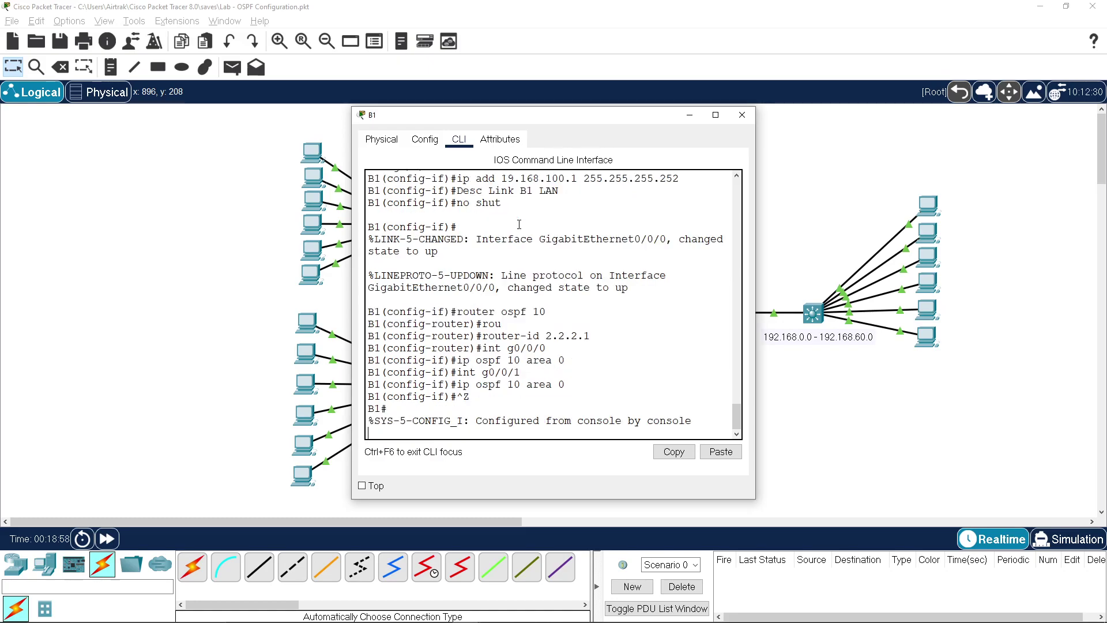
pyautogui.write('wr')
pyautogui.press('Return')
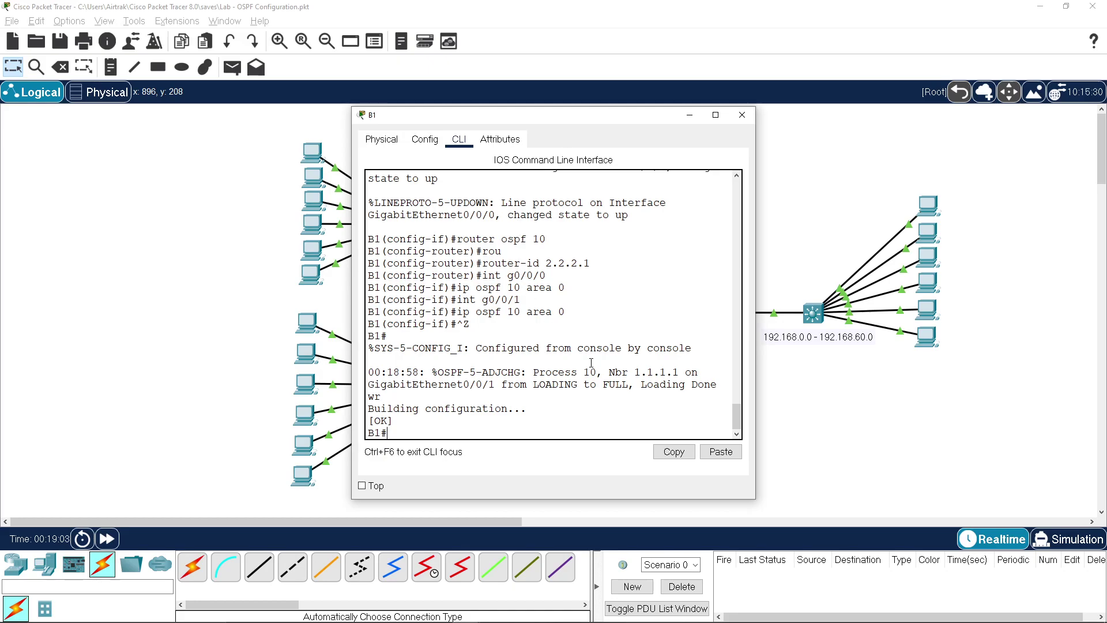
pyautogui.click(742, 115)
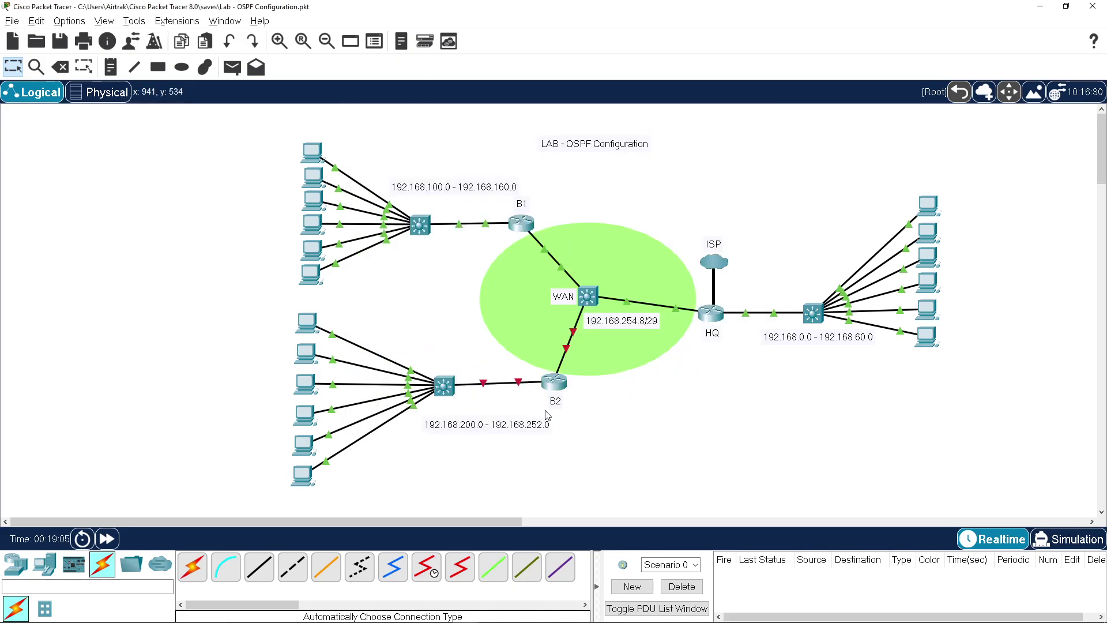
# Open B2's command line and examine the neighbour router IDs in its OSPF adjacency messages.
pyautogui.click(555, 383)
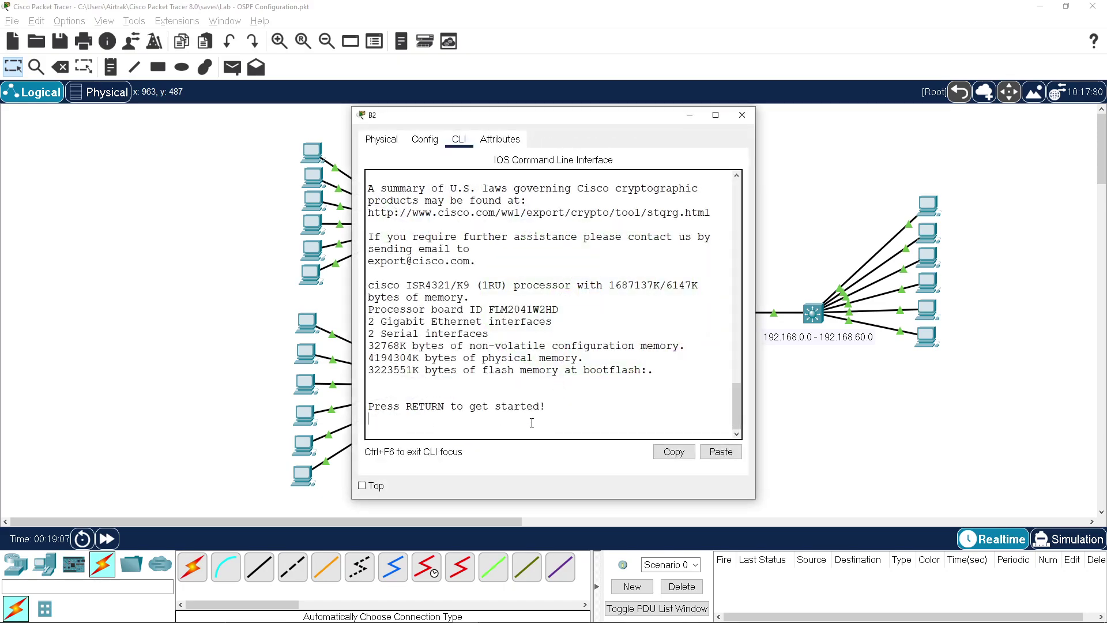
pyautogui.press('Return')
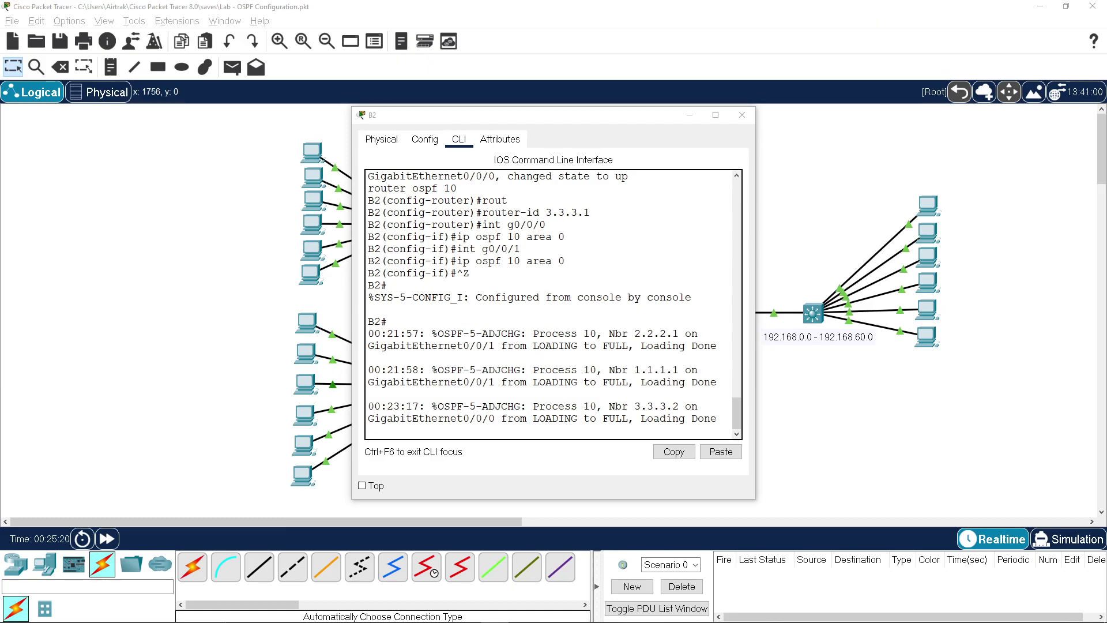
pyautogui.moveTo(610, 334); pyautogui.dragTo(685, 334)
pyautogui.moveTo(610, 369); pyautogui.dragTo(685, 370)
pyautogui.click(631, 408)
pyautogui.moveTo(631, 408); pyautogui.dragTo(692, 406)
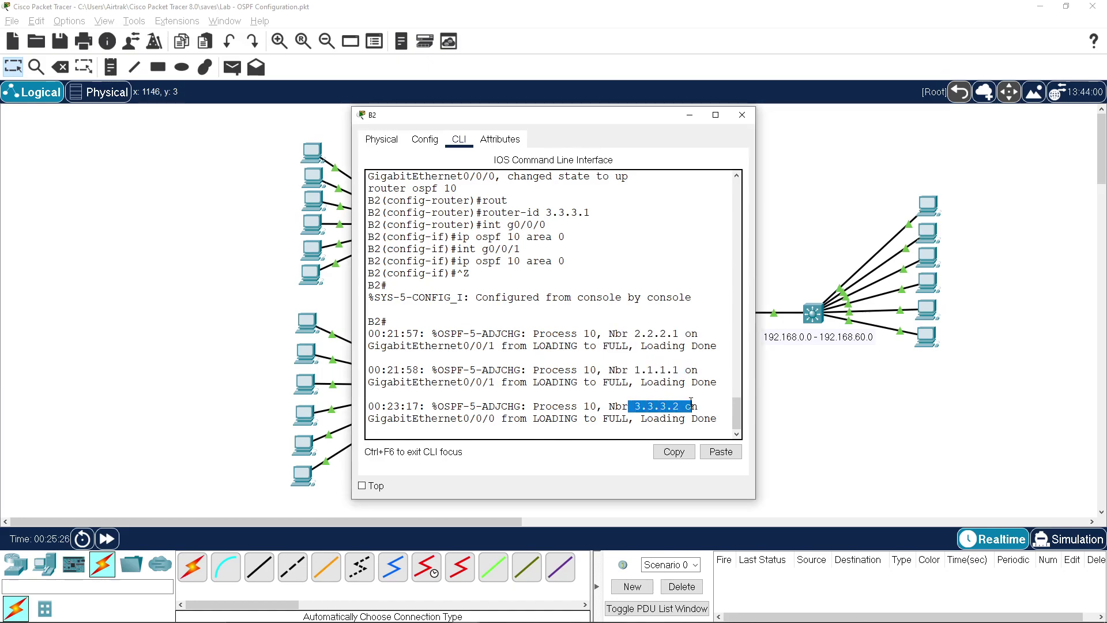
pyautogui.click(598, 406)
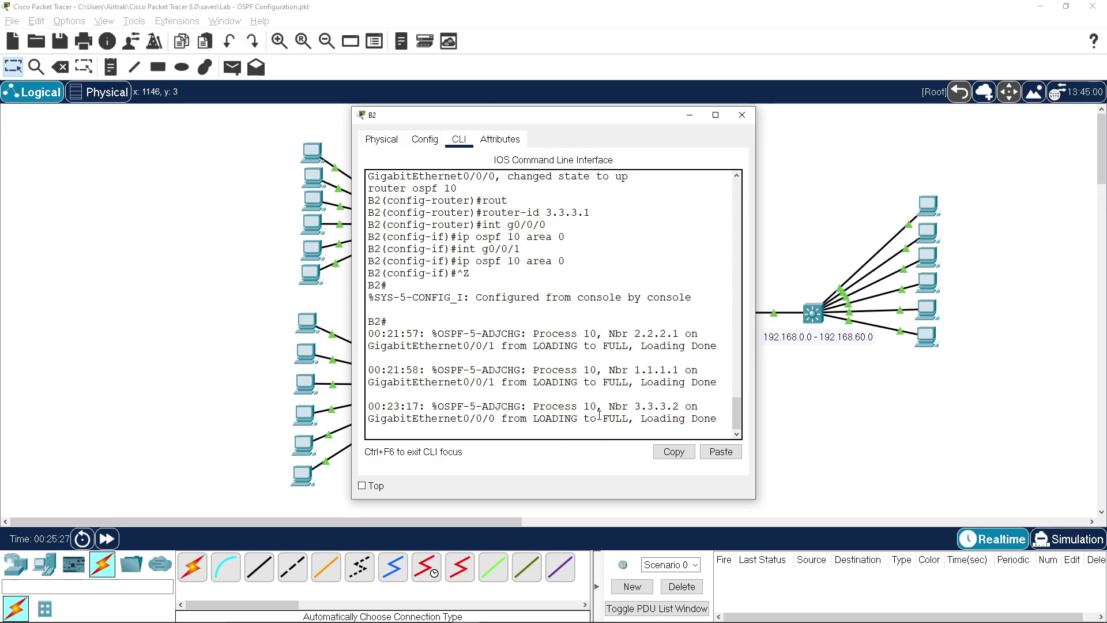
# Display B2's IP routing protocol information and examine the gateways listed as OSPF routing information sources.
pyautogui.press('Return')
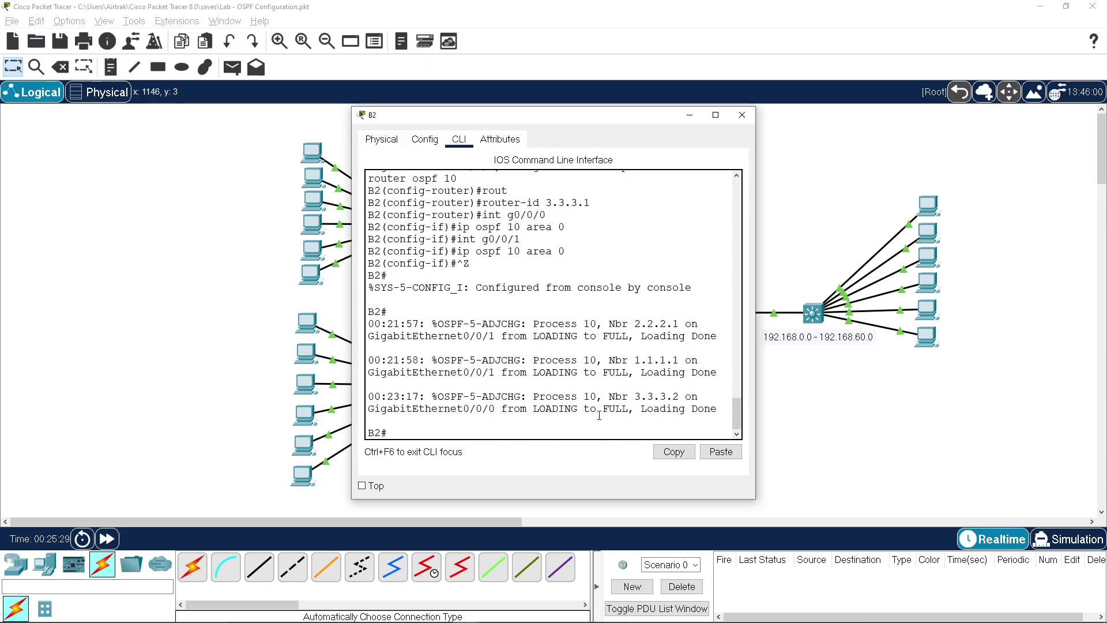
pyautogui.write('sh ip o')
pyautogui.press('BackSpace')
pyautogui.write('prot')
pyautogui.press('Return')
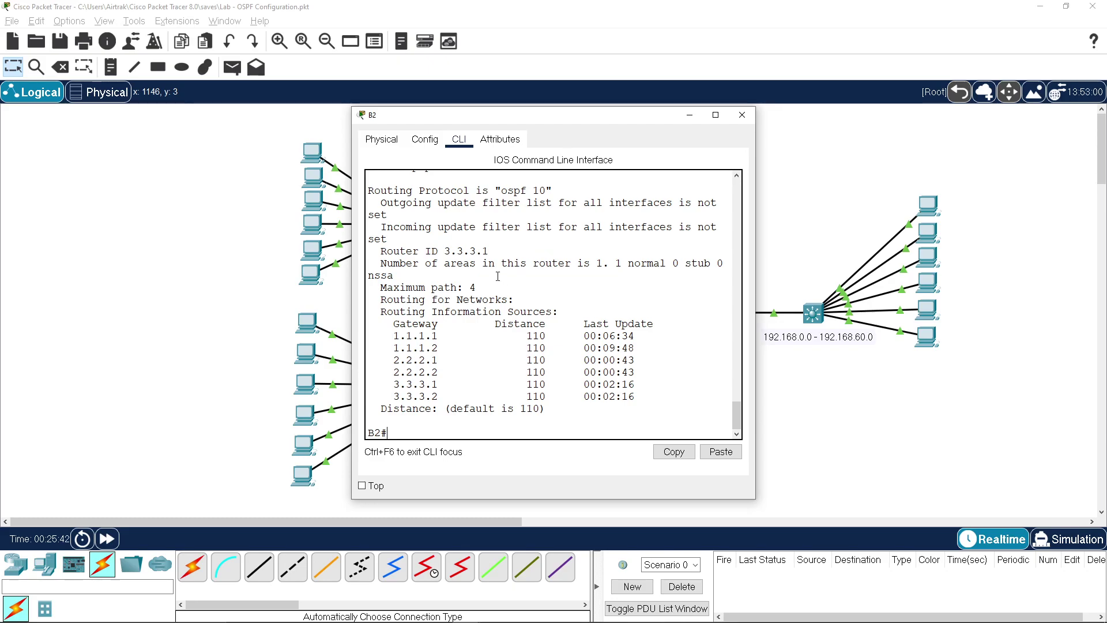
pyautogui.moveTo(400, 338); pyautogui.dragTo(444, 395)
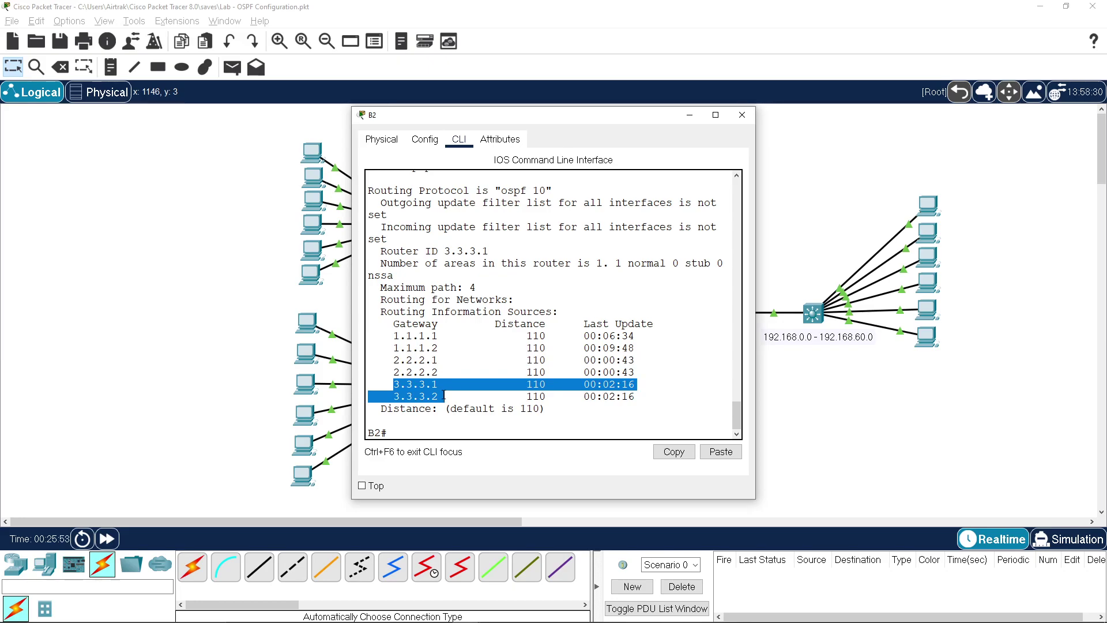
# Display B2's complete IP routing table, widening the console window so each route fits on one line.
pyautogui.press('Return')
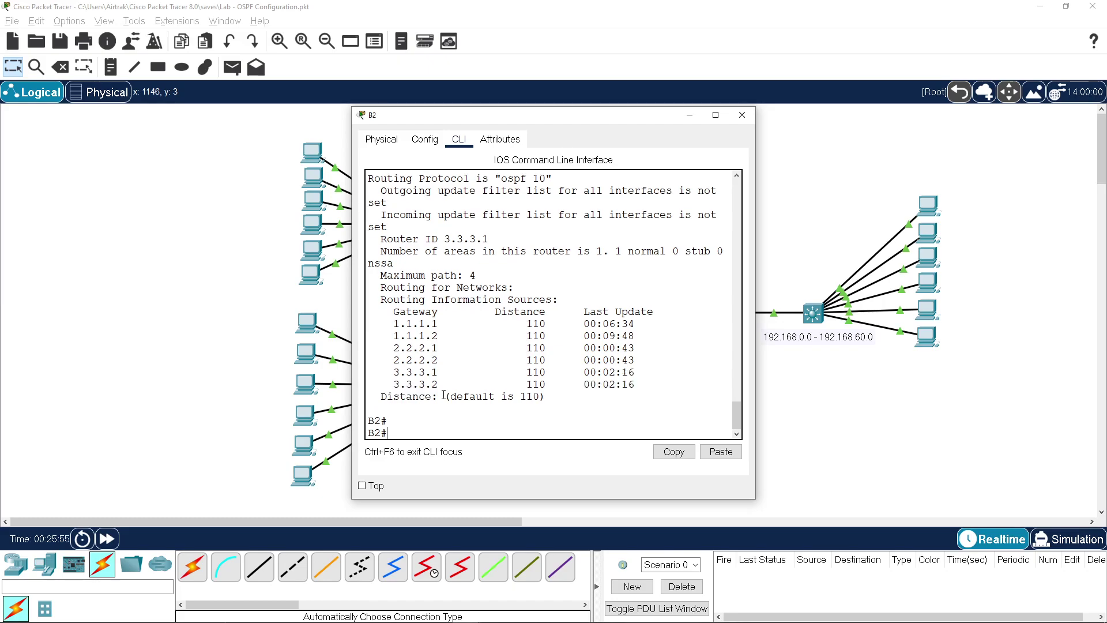
pyautogui.write('sh ip rou')
pyautogui.press('Return')
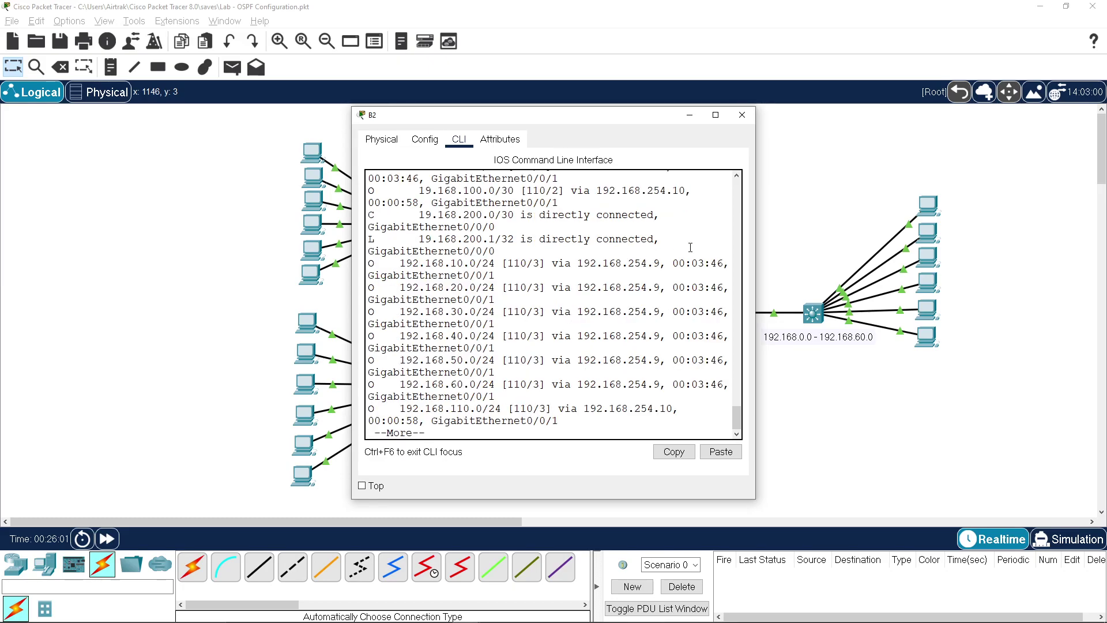
pyautogui.moveTo(755, 249); pyautogui.dragTo(917, 249)
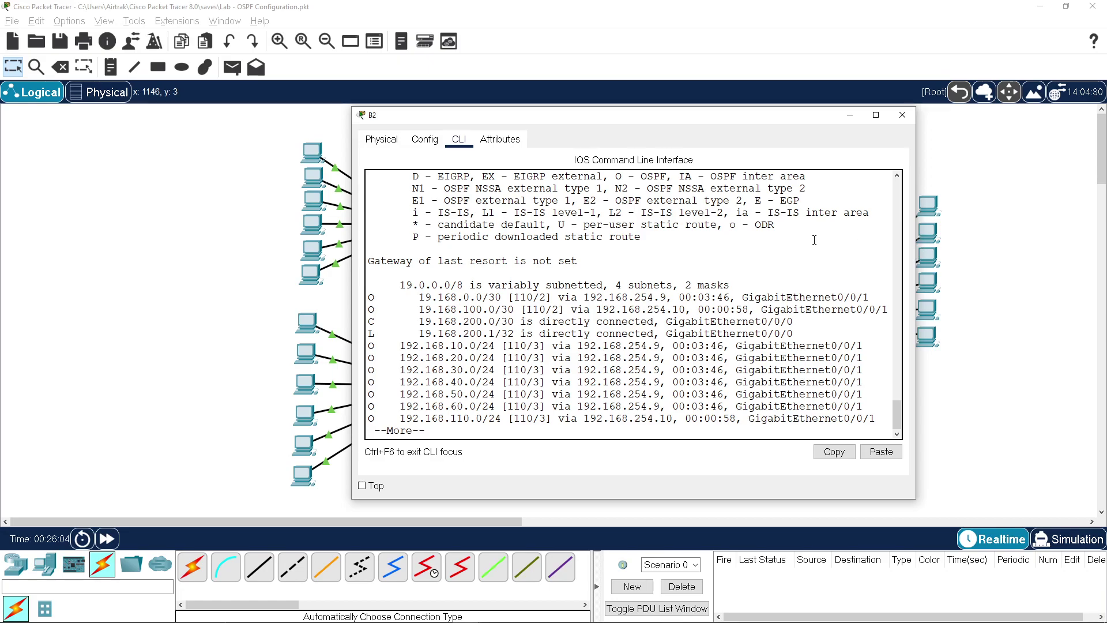
pyautogui.press('space')
# Examine the OSPF routes in B2's routing table for the link, HQ, B1 and B2 networks, then return to the topology.
pyautogui.scroll(3, 752, 286)
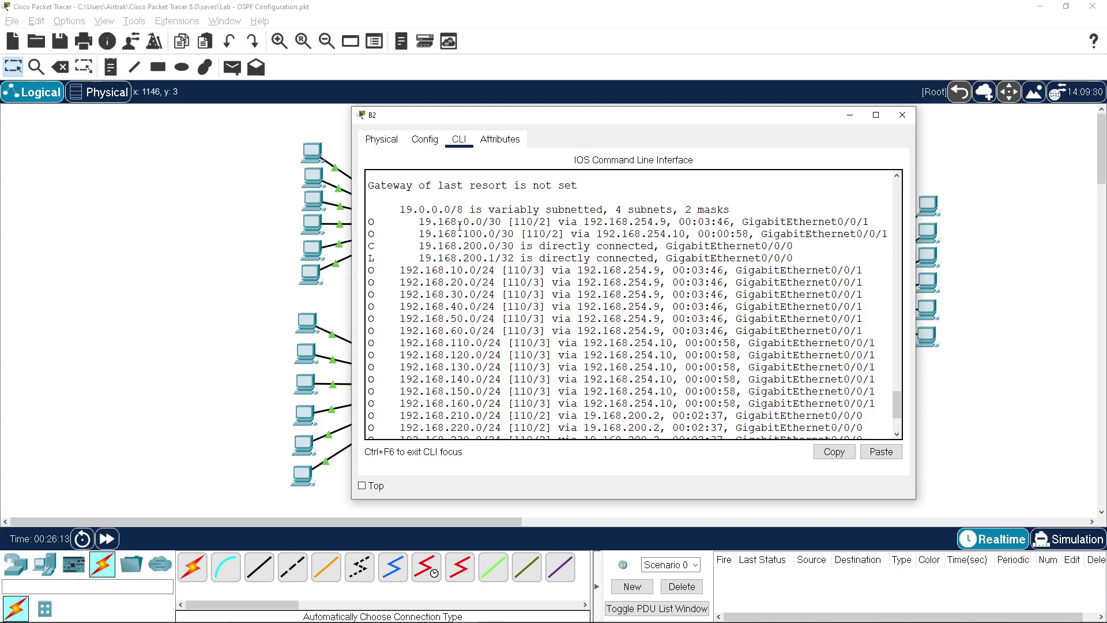
pyautogui.moveTo(463, 233); pyautogui.dragTo(490, 245)
pyautogui.moveTo(432, 270); pyautogui.dragTo(489, 330)
pyautogui.scroll(-3, 509, 289)
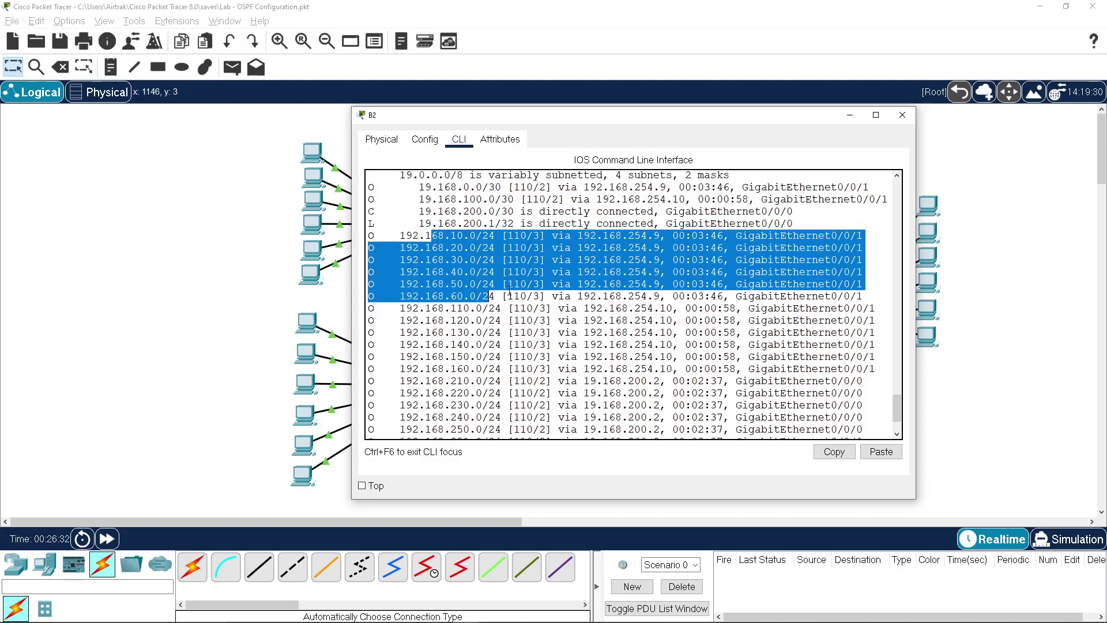
pyautogui.moveTo(430, 239); pyautogui.dragTo(490, 373)
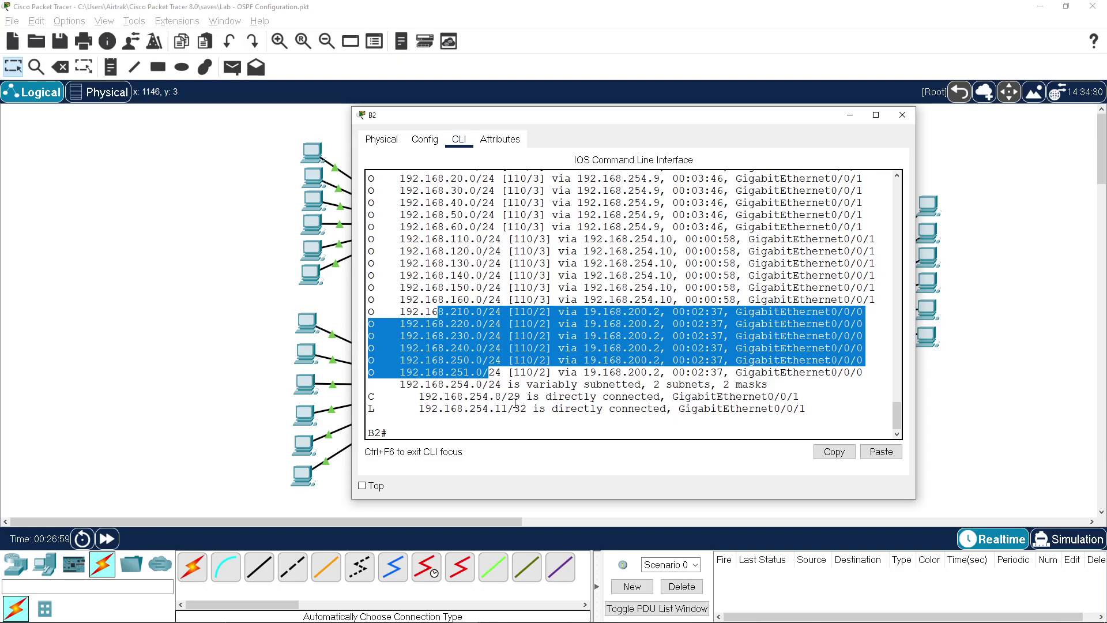
pyautogui.scroll(3, 517, 392)
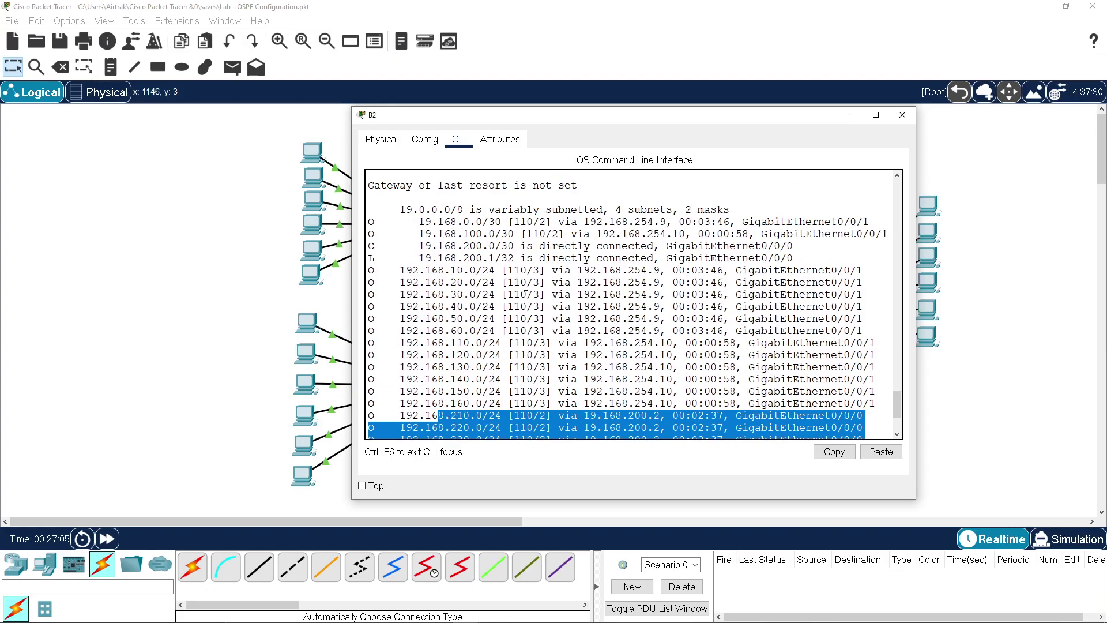
pyautogui.scroll(-1, 793, 318)
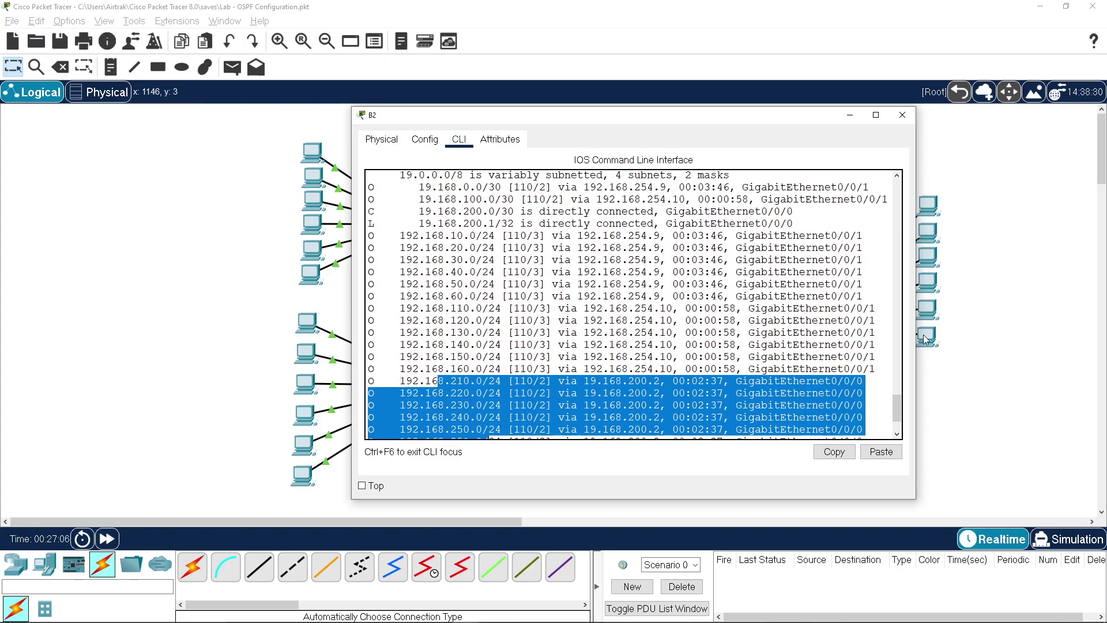
pyautogui.click(1036, 358)
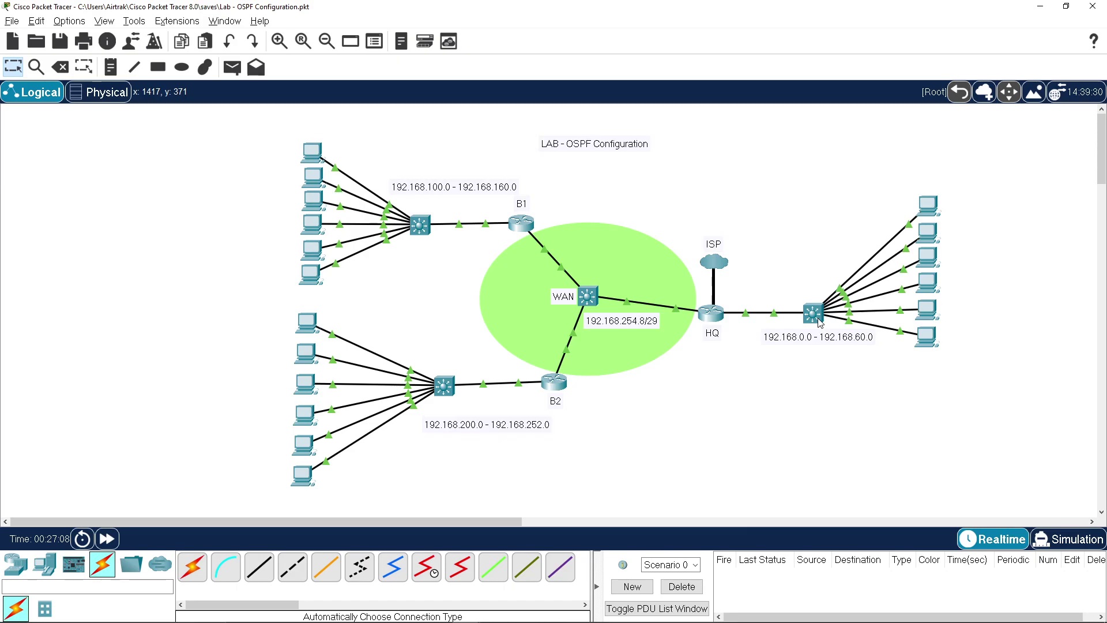
# Open HQ's command line and enter privileged mode, supplying the console password and the enable password.
pyautogui.moveTo(819, 320)
pyautogui.moveTo(712, 313)
pyautogui.click(714, 314)
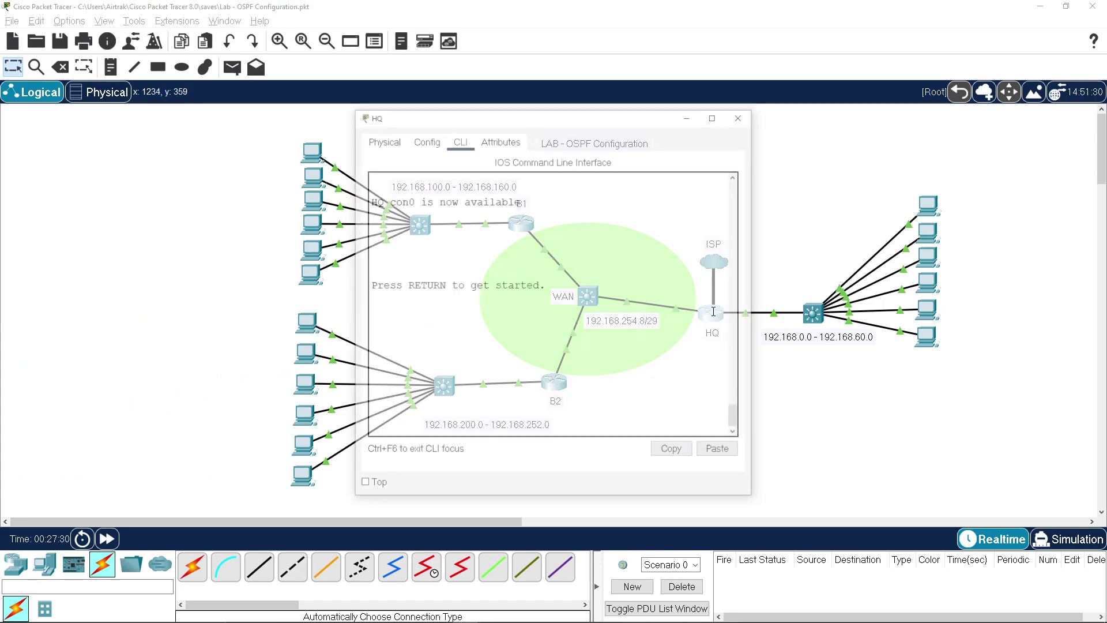
pyautogui.press('Return')
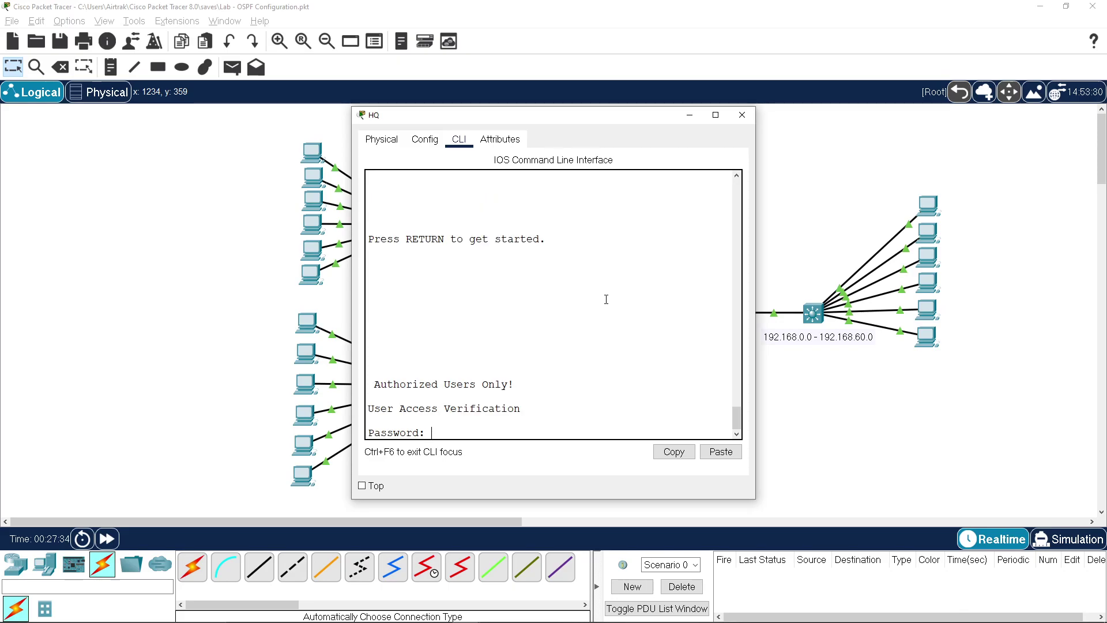
pyautogui.press('Return')
pyautogui.write('en')
pyautogui.press('Return')
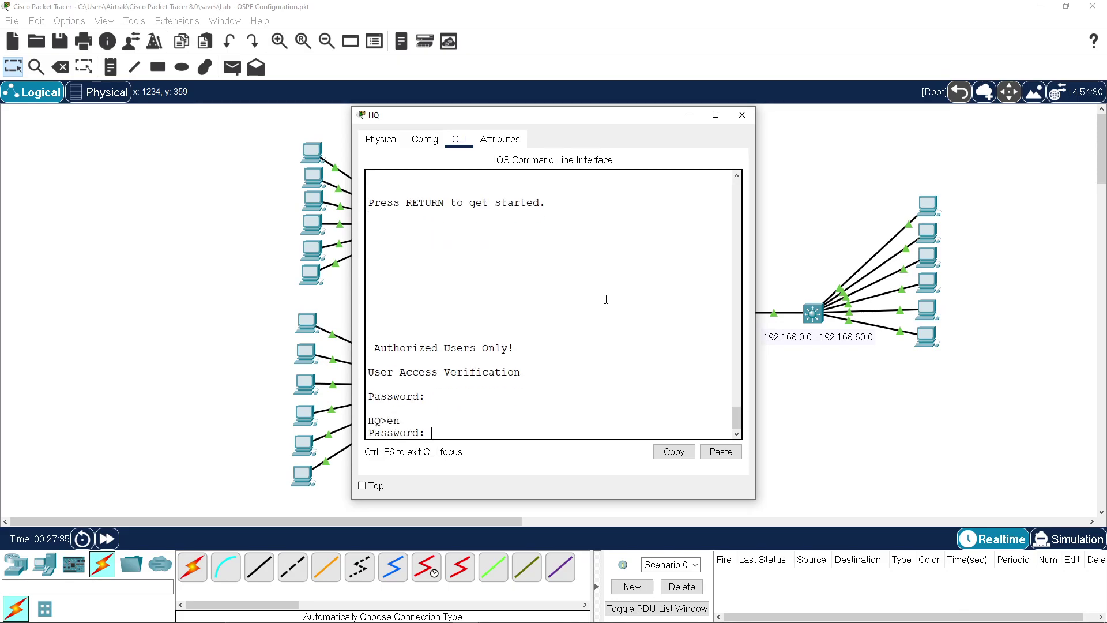
pyautogui.press('Return')
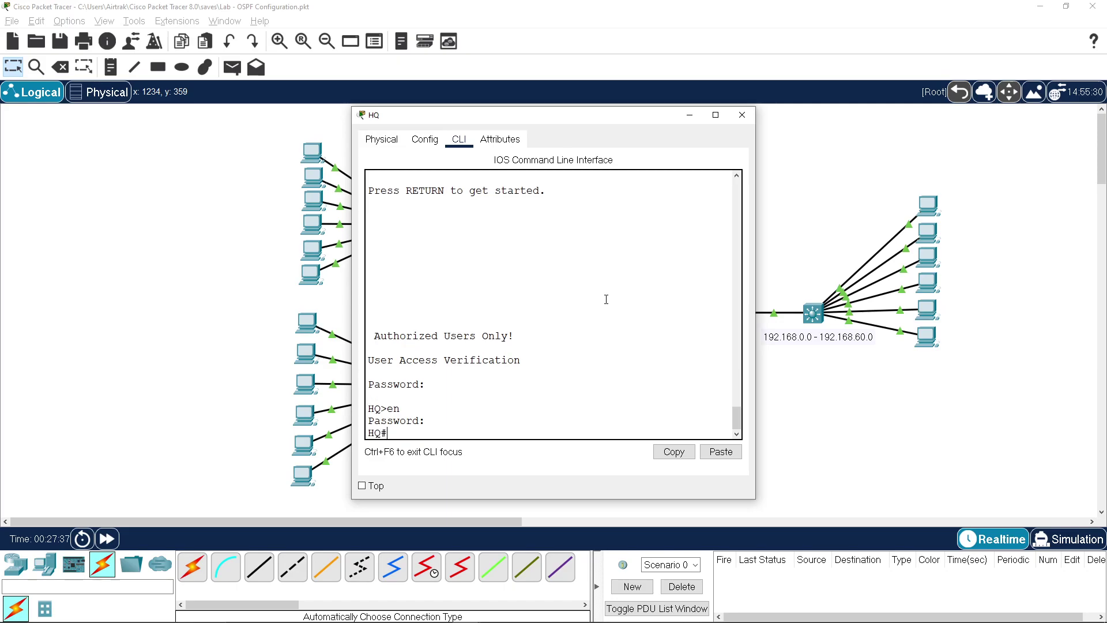
# Configure a static default route 0.0.0.0 0.0.0.0 on HQ with lo1 as the exit interface.
pyautogui.write('conf t')
pyautogui.press('Return')
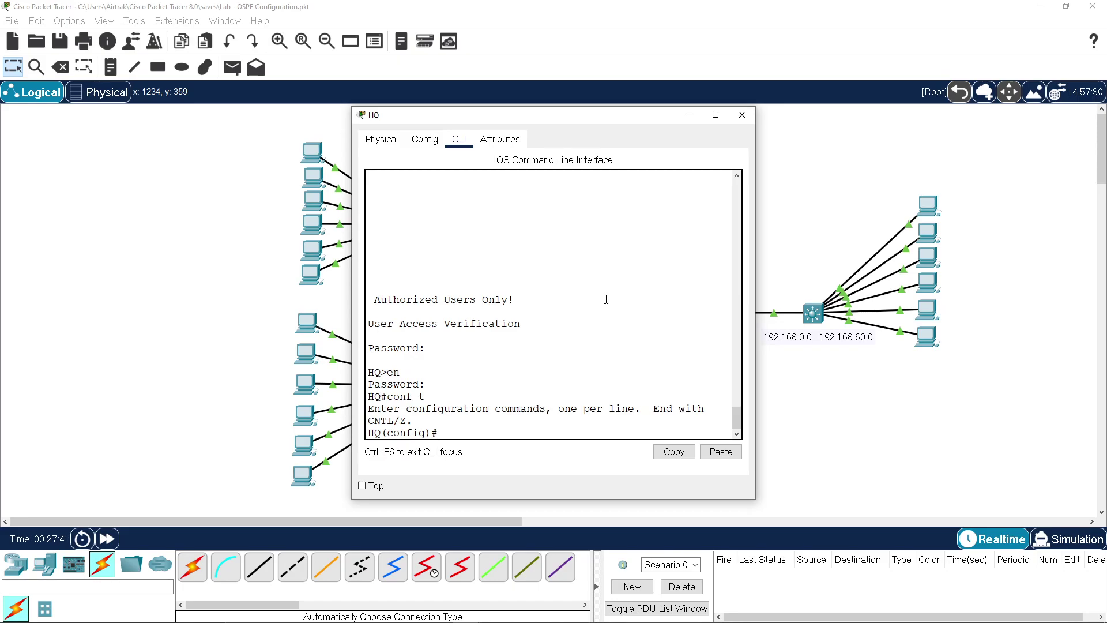
pyautogui.write('ip route 0.0.0.0 0.0.0.0 lo')
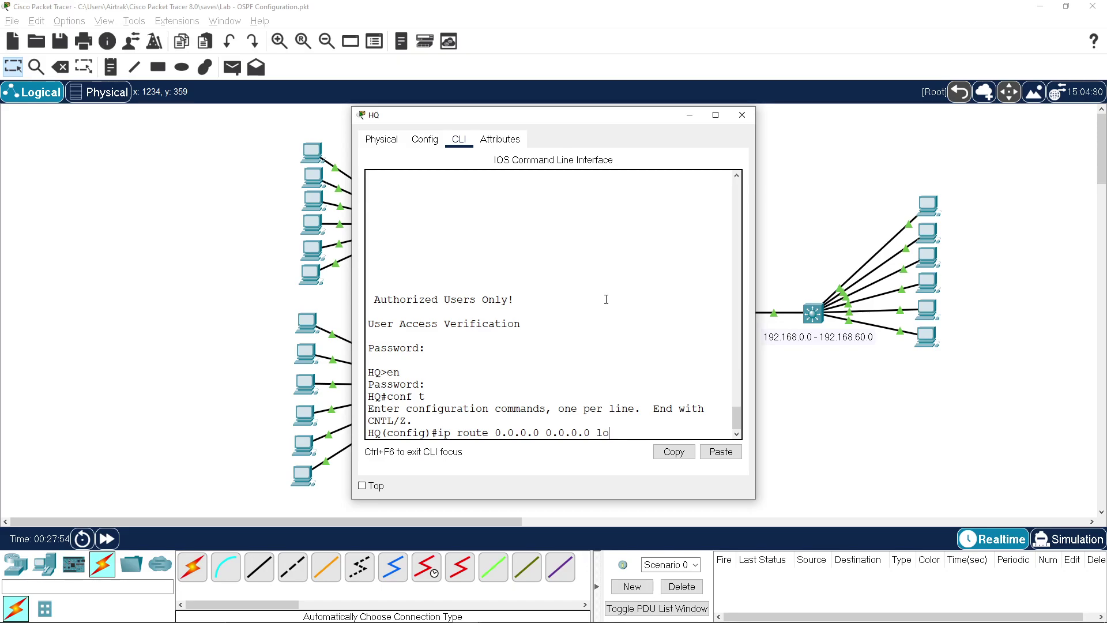
pyautogui.write('1')
pyautogui.press('Return')
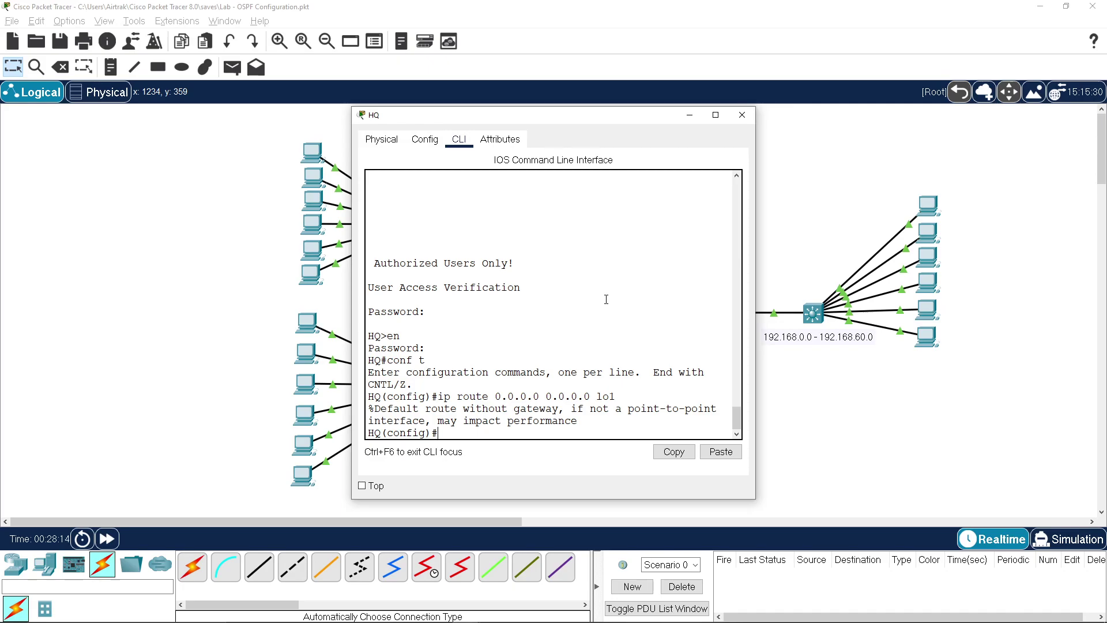
# Advertise HQ's default route through OSPF process 10 with default-information originate.
pyautogui.write('outer ospf 10')
pyautogui.press('Return')
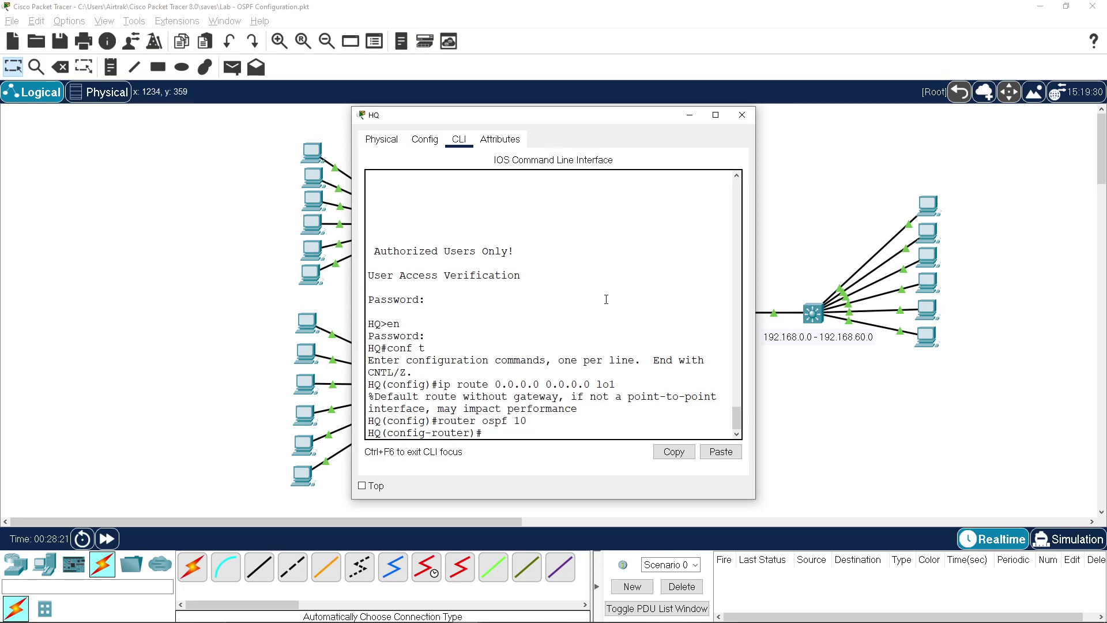
pyautogui.write('def')
pyautogui.press('Tab')
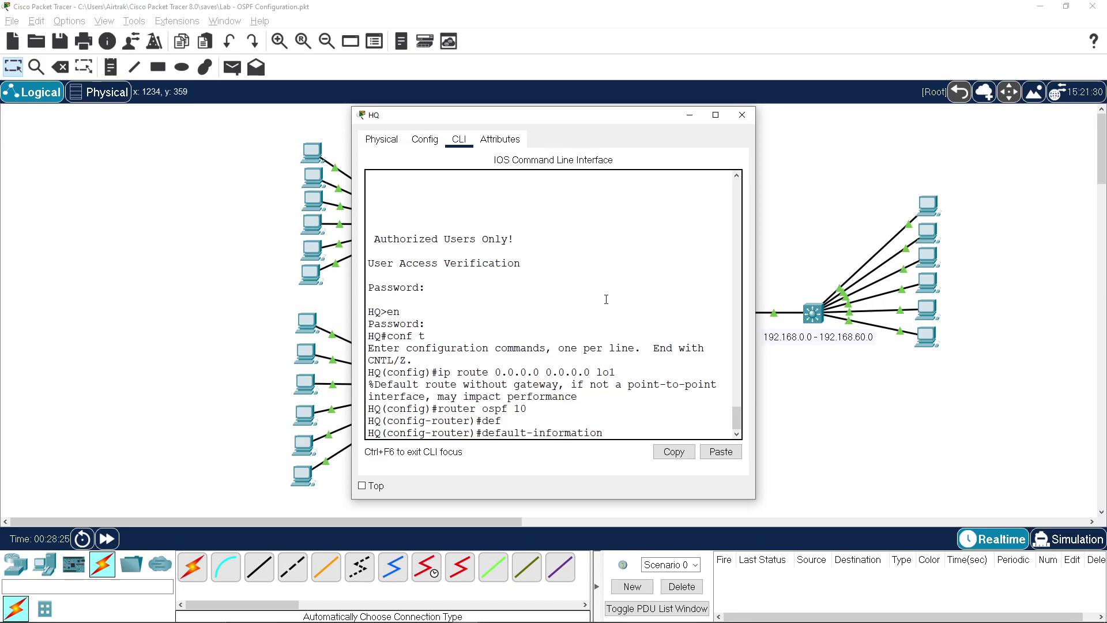
pyautogui.write('org')
pyautogui.press('Tab')
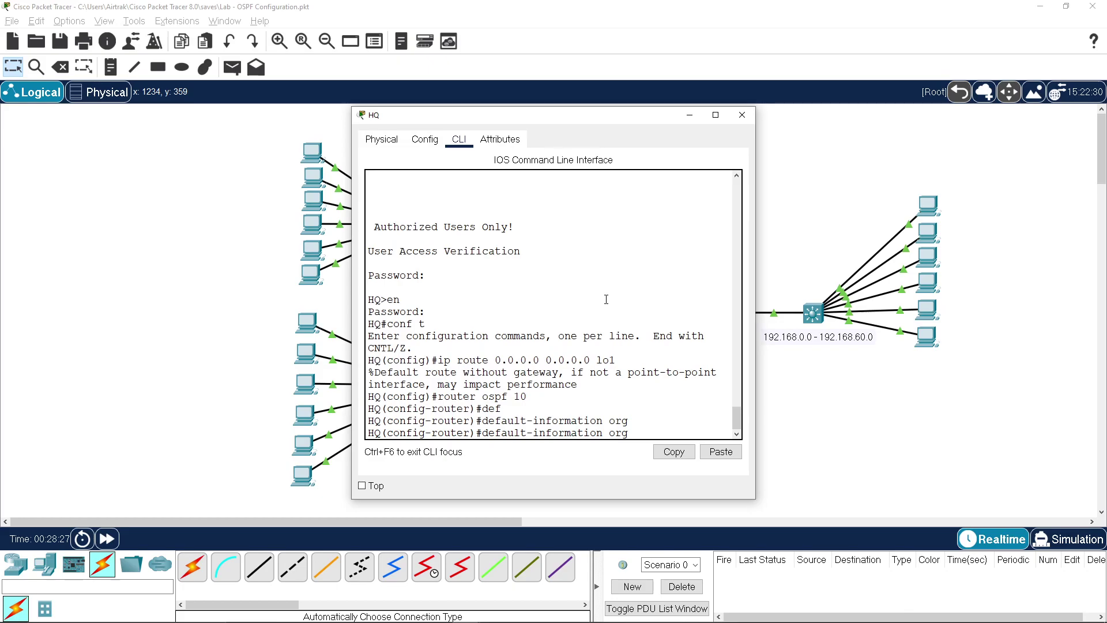
pyautogui.press('BackSpace')
pyautogui.press('Tab')
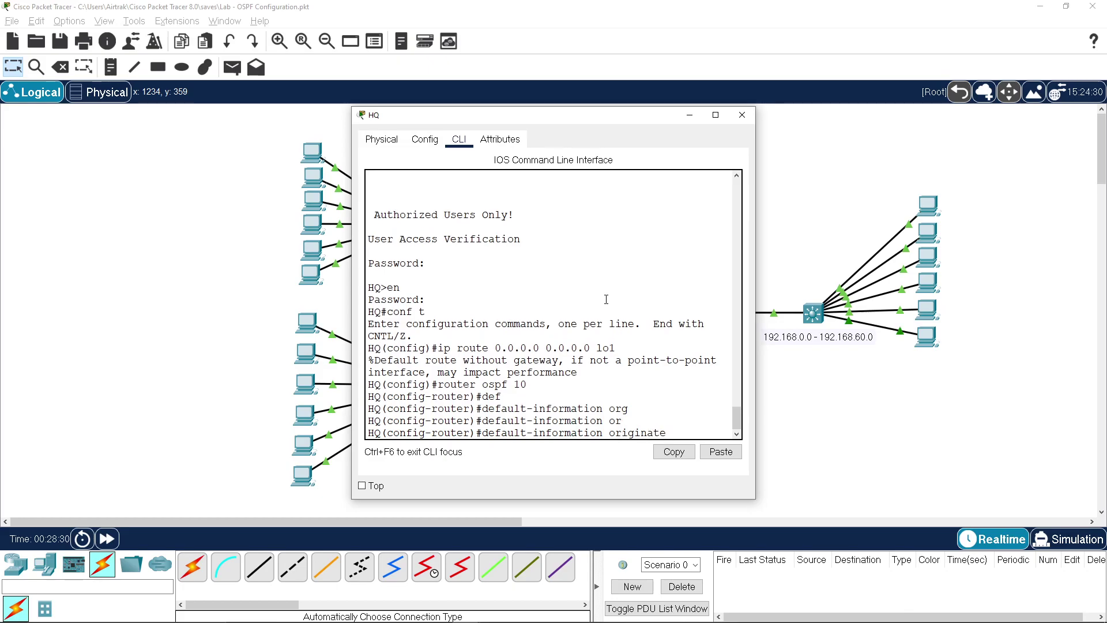
pyautogui.press('Return')
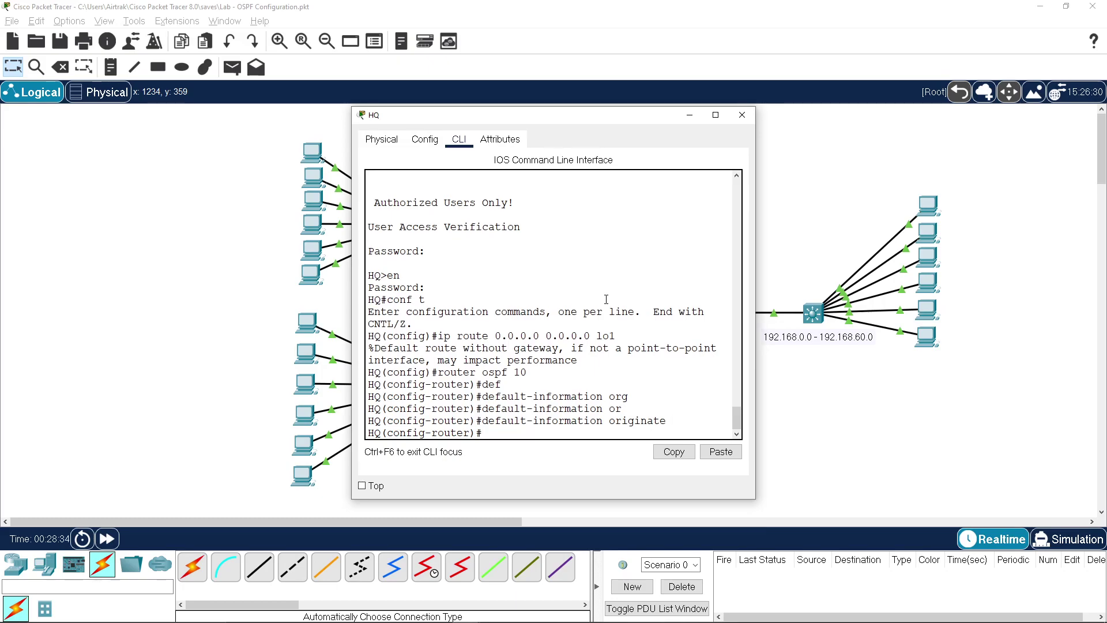
# Leave configuration mode on HQ, save its running configuration, and close its device window.
pyautogui.hotkey('ctrl', 'z')
pyautogui.write('wr')
pyautogui.press('Return')
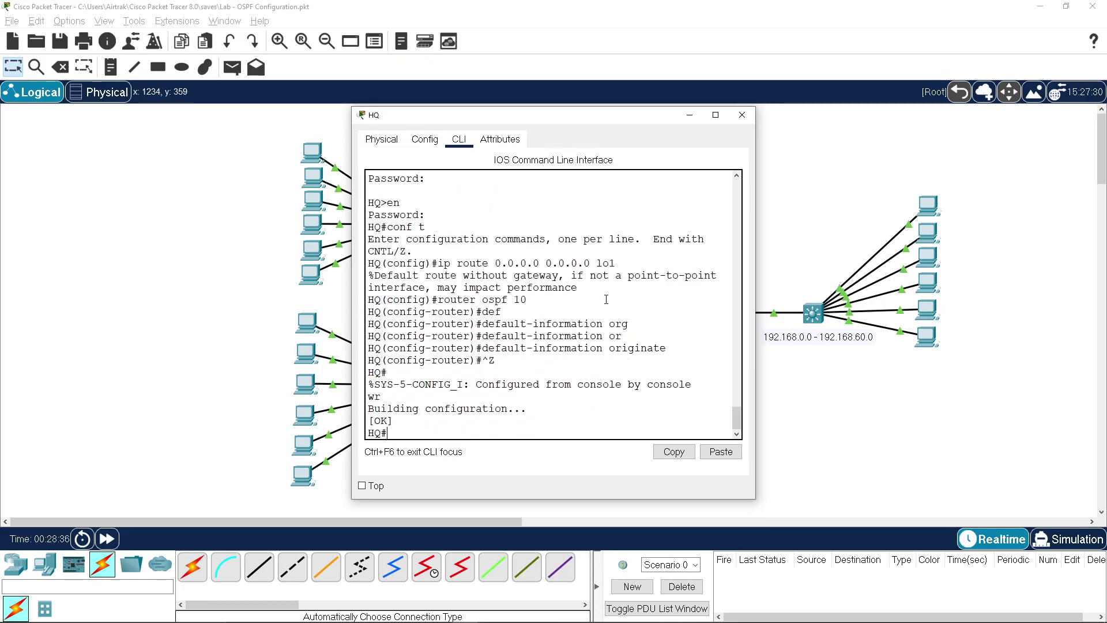
pyautogui.click(742, 114)
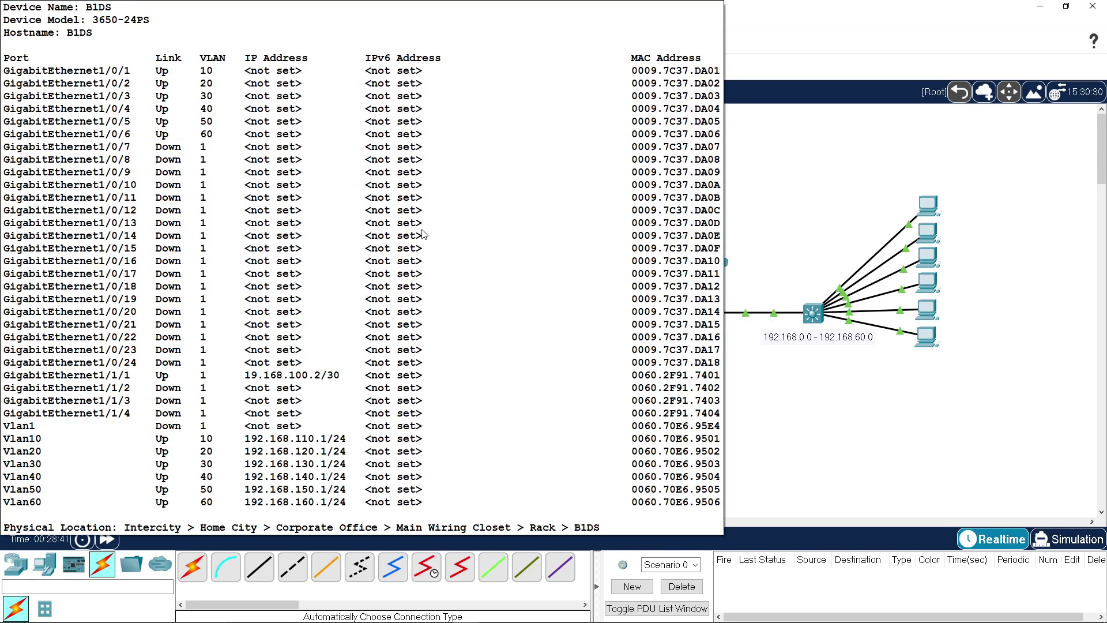
# Open B1DS's command line, display its full IP routing table, and widen the device window to fit the route entries.
pyautogui.click(425, 234)
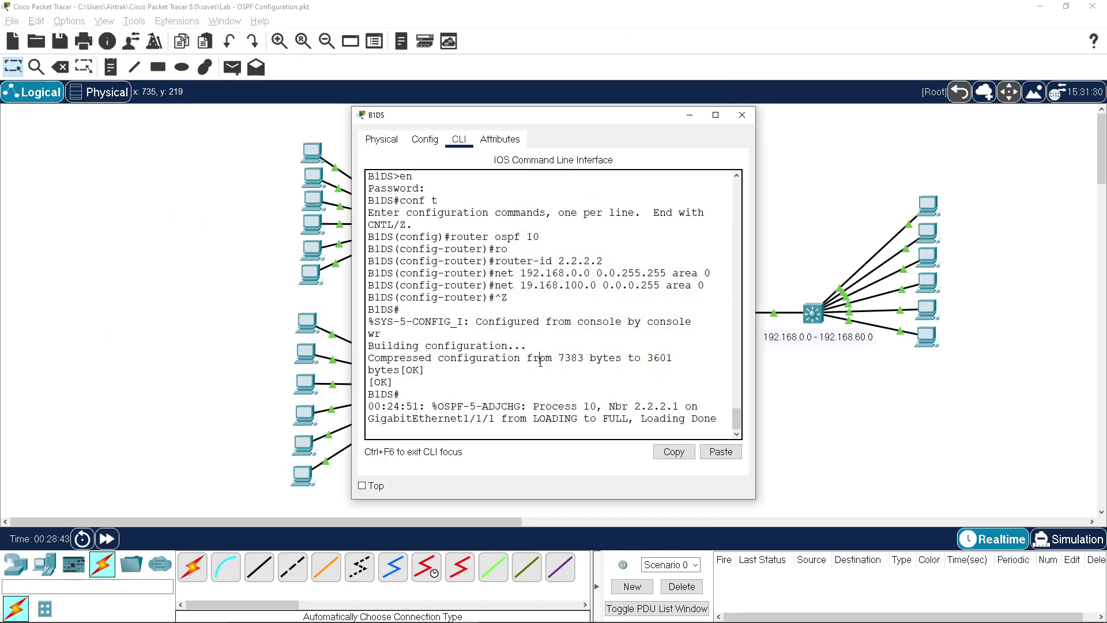
pyautogui.press('Return')
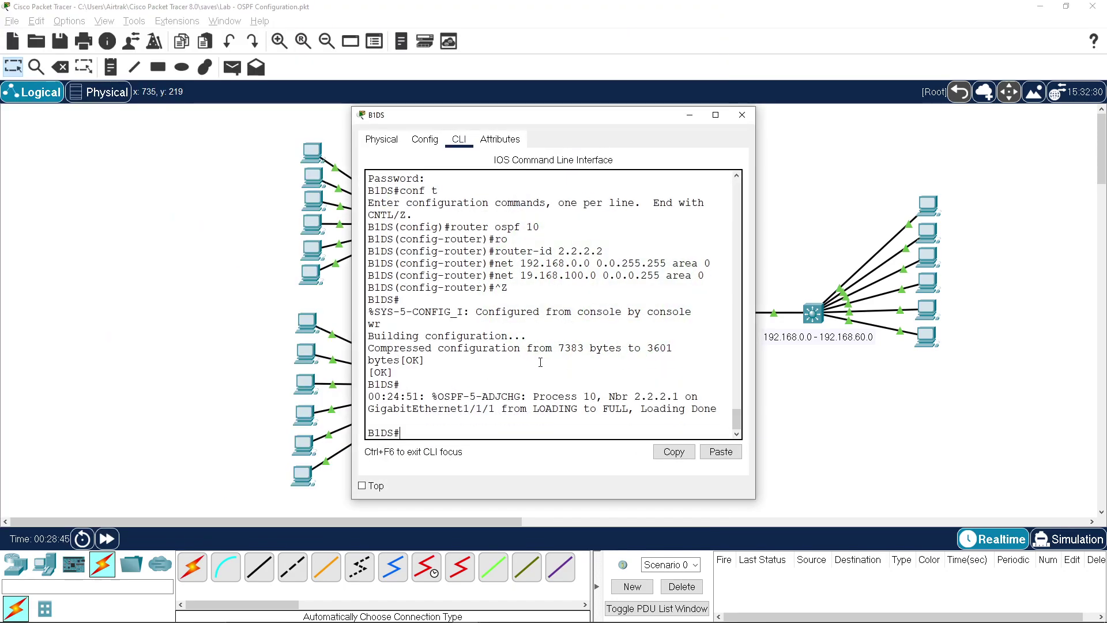
pyautogui.write('sh ip rou')
pyautogui.press('Return')
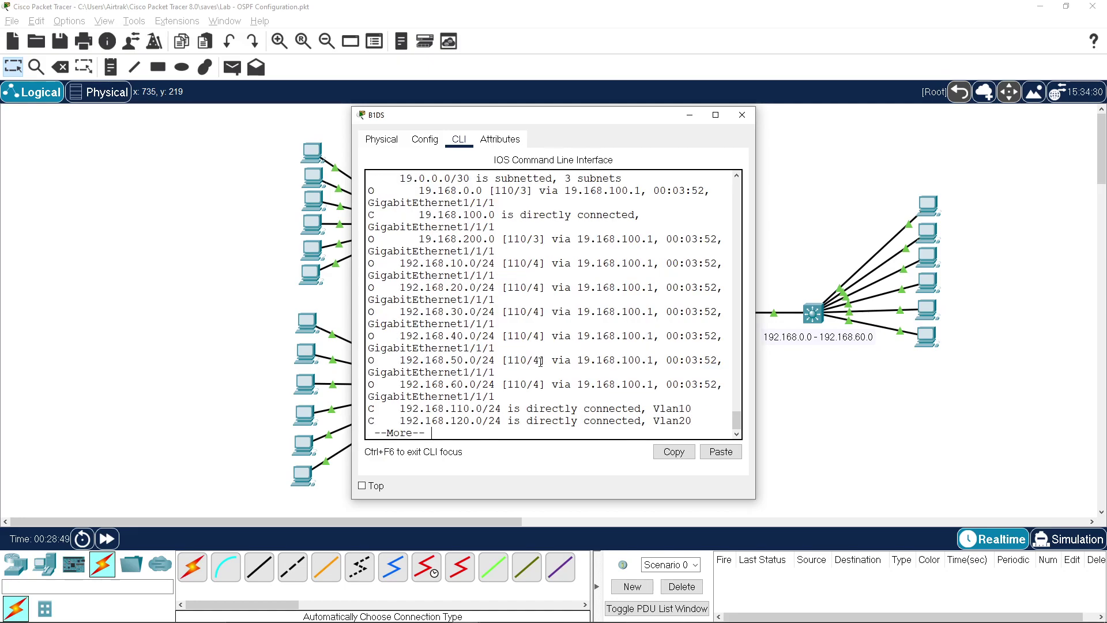
pyautogui.press('space')
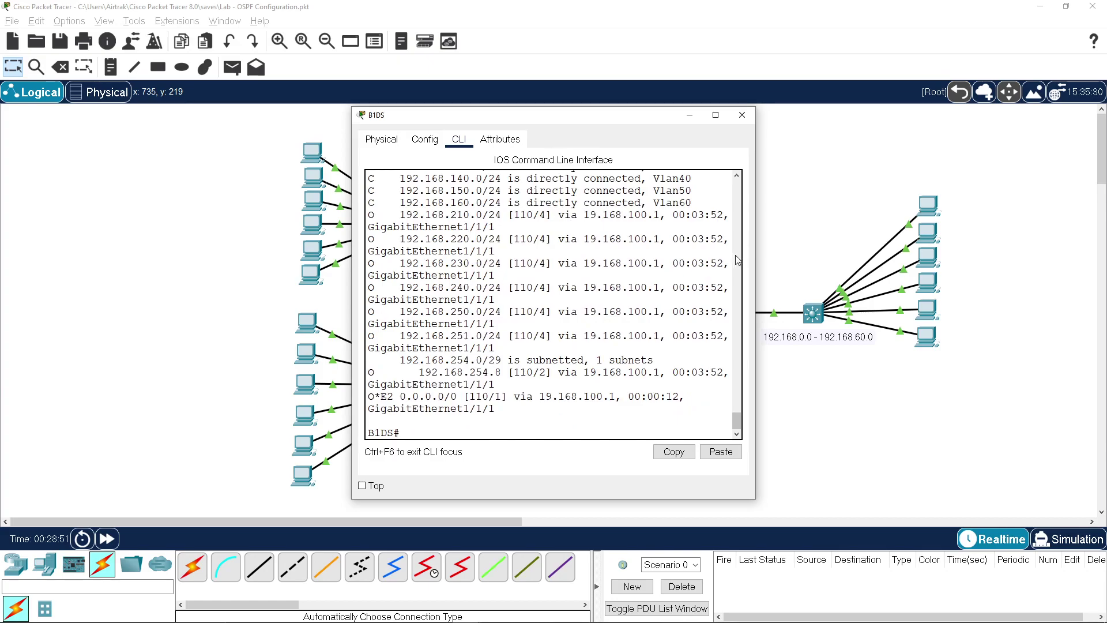
pyautogui.moveTo(756, 259); pyautogui.dragTo(1013, 267)
pyautogui.scroll(5, 727, 349)
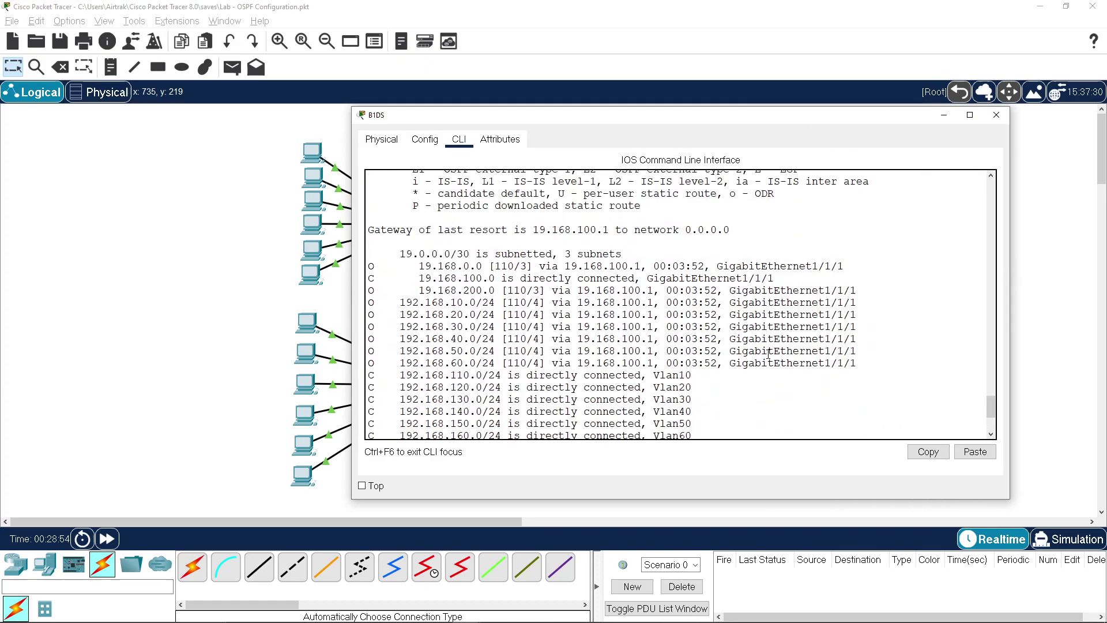
# Examine the gateway of last resort, the OSPF external default route and the route costs in B1DS's routing table.
pyautogui.moveTo(526, 266); pyautogui.dragTo(731, 265)
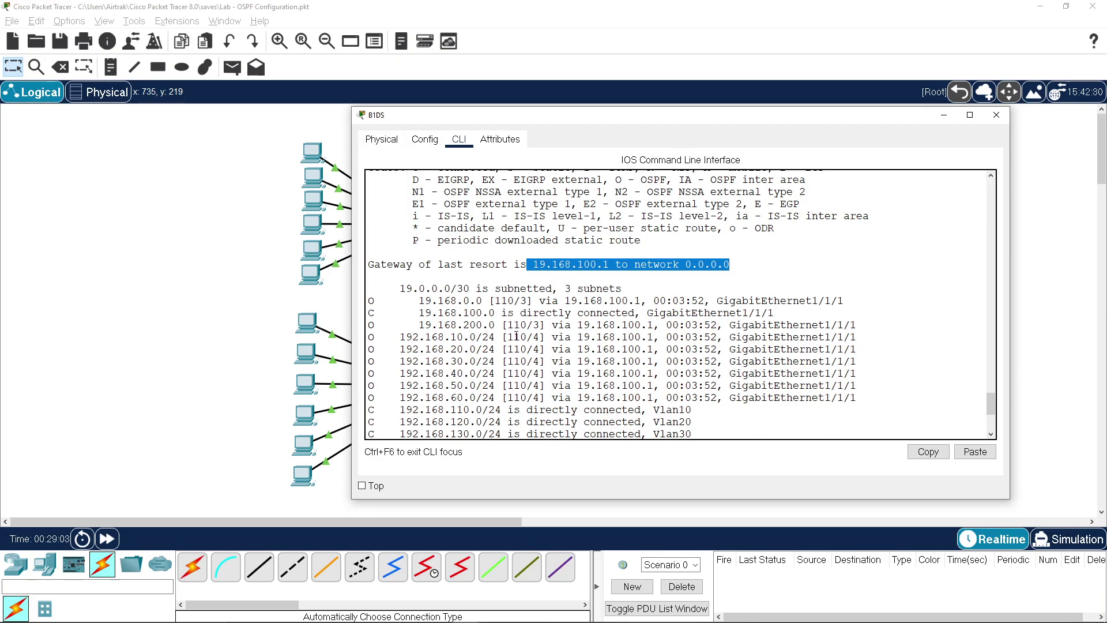
pyautogui.scroll(-5, 485, 333)
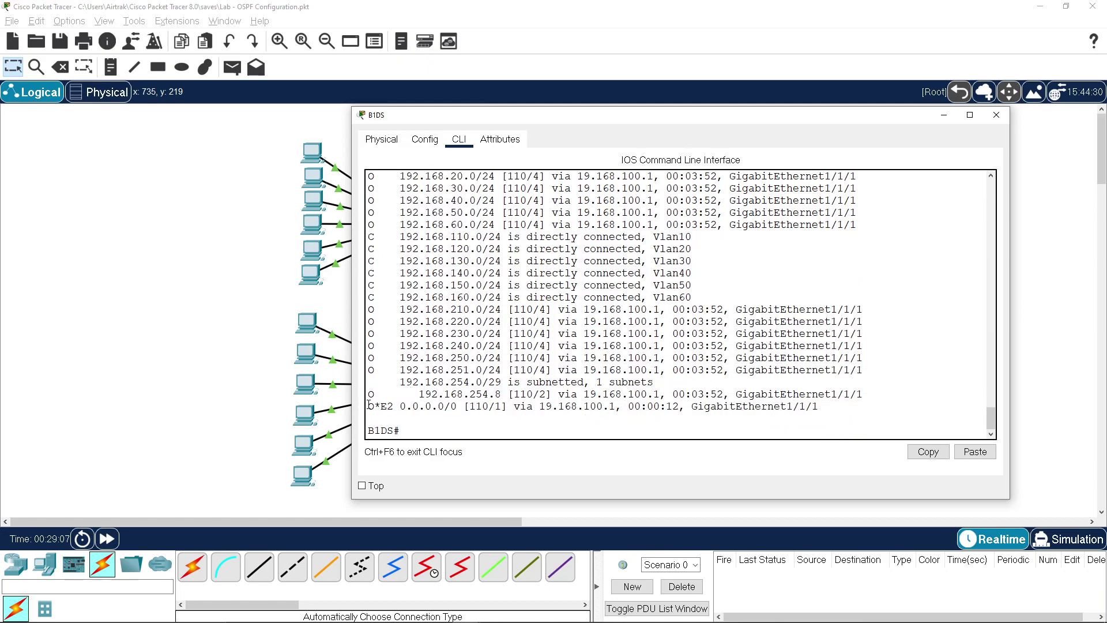
pyautogui.moveTo(368, 406); pyautogui.dragTo(394, 407)
pyautogui.moveTo(400, 407); pyautogui.dragTo(456, 407)
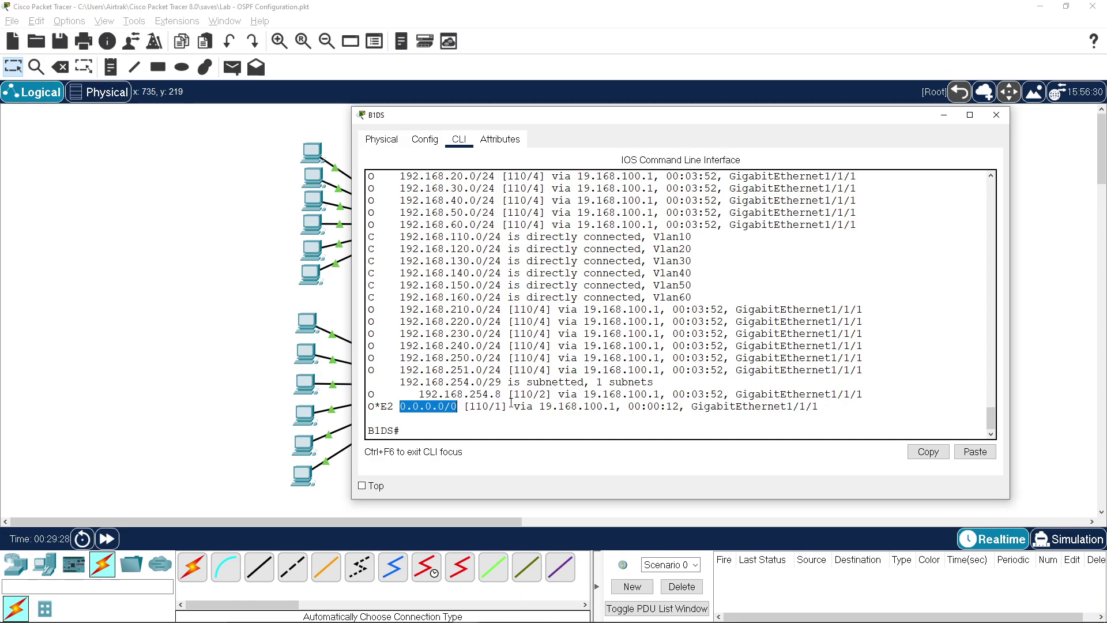
pyautogui.moveTo(502, 408); pyautogui.dragTo(496, 409)
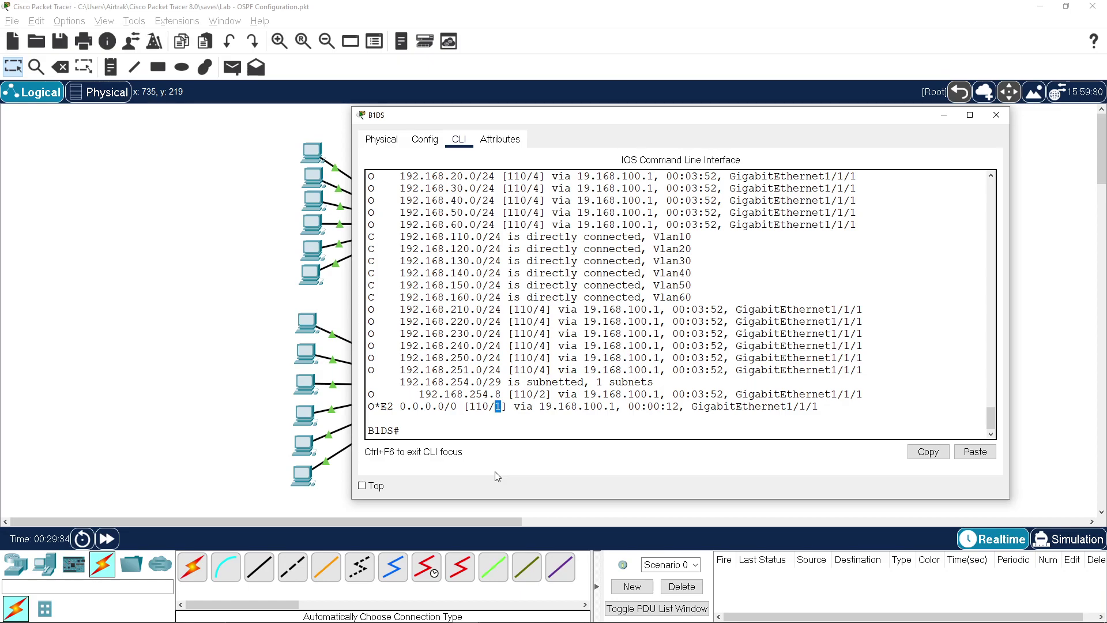
pyautogui.scroll(2, 544, 380)
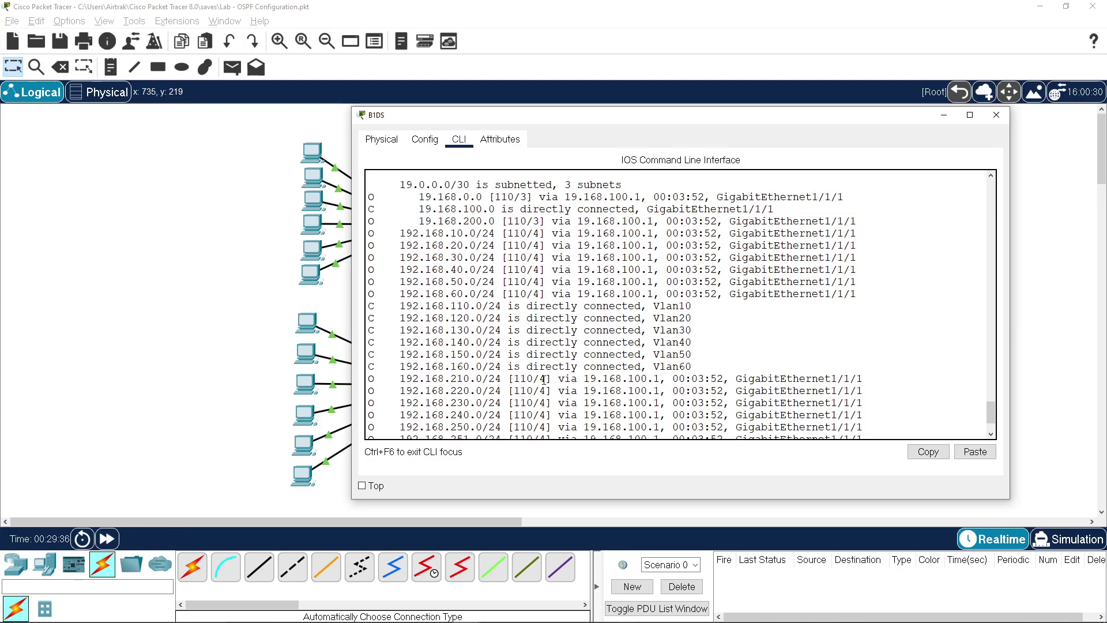
pyautogui.scroll(1, 544, 380)
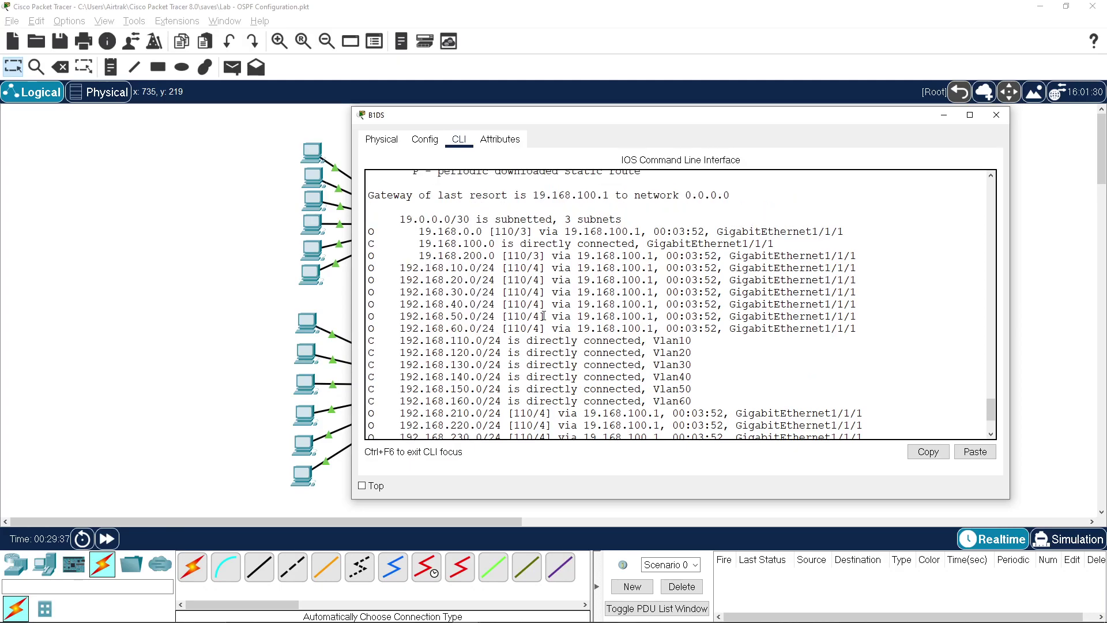
pyautogui.scroll(-3, 544, 316)
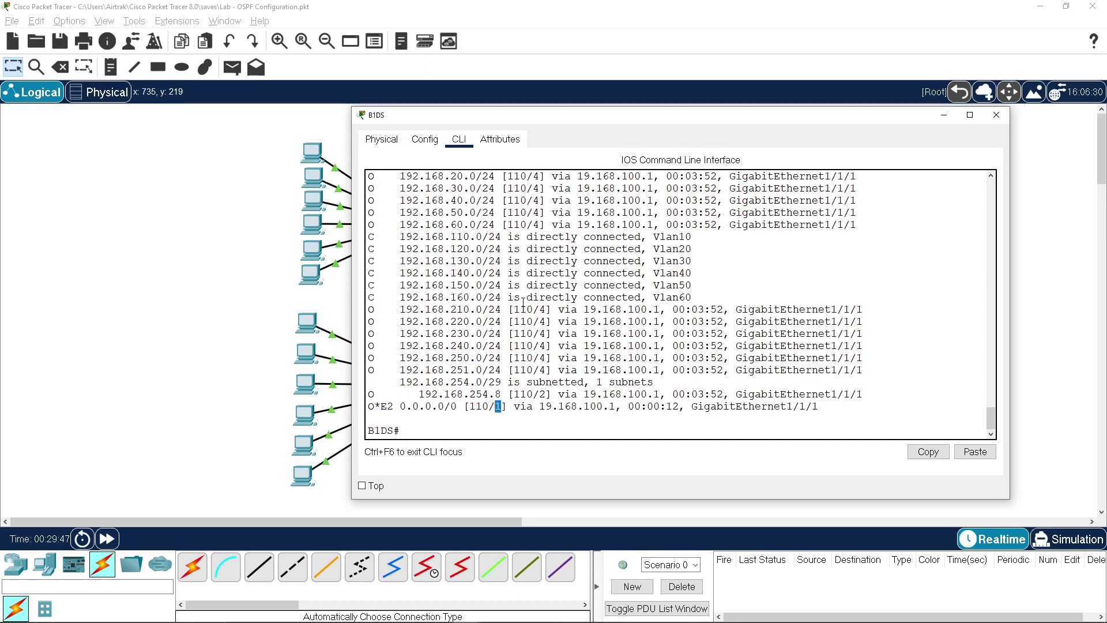
# Enter router configuration mode for OSPF process 10 on B1DS.
pyautogui.click(543, 309)
pyautogui.click(445, 431)
pyautogui.write('conf t')
pyautogui.press('Return')
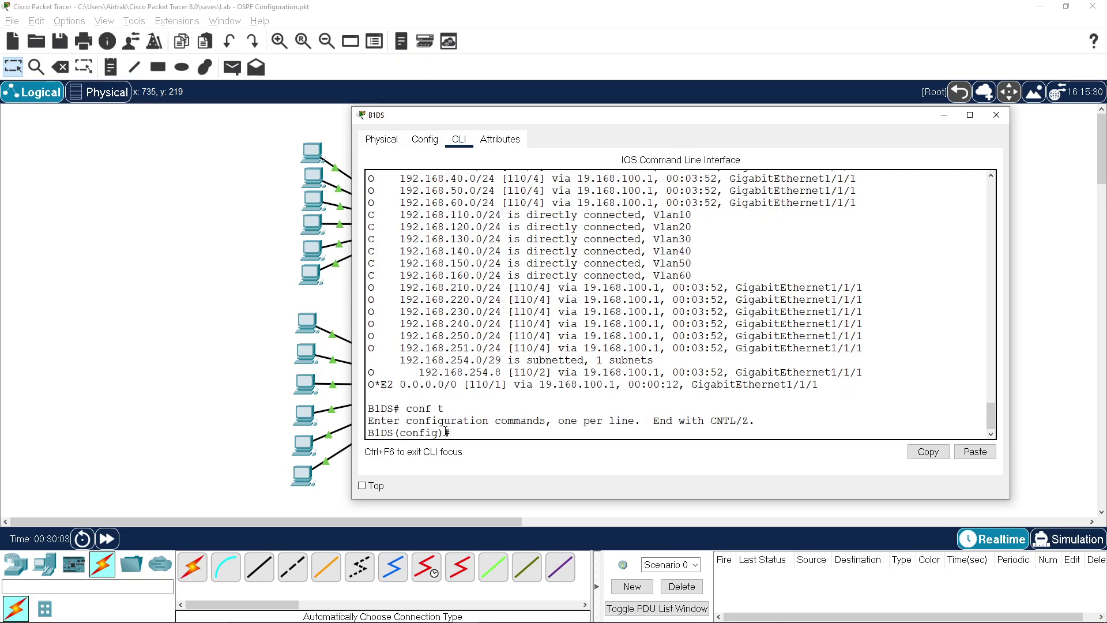
pyautogui.write('router ospf 10')
pyautogui.press('Return')
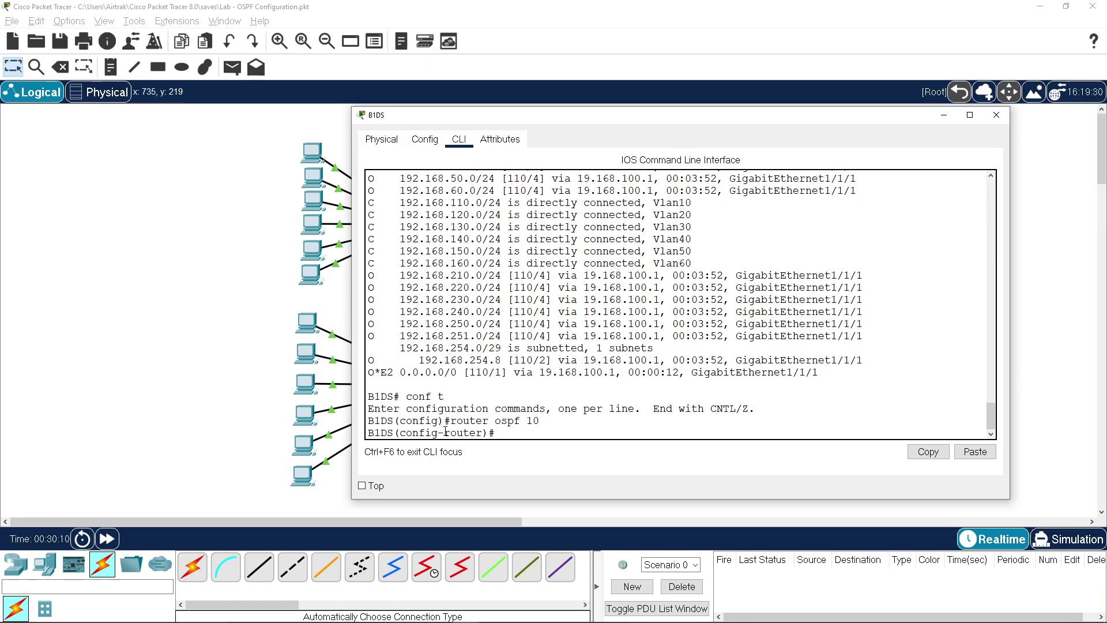
# Set B1DS's OSPF auto-cost reference-bandwidth to 1000, copying the command for reuse, and close the device window.
pyautogui.write('auto')
pyautogui.press('Tab')
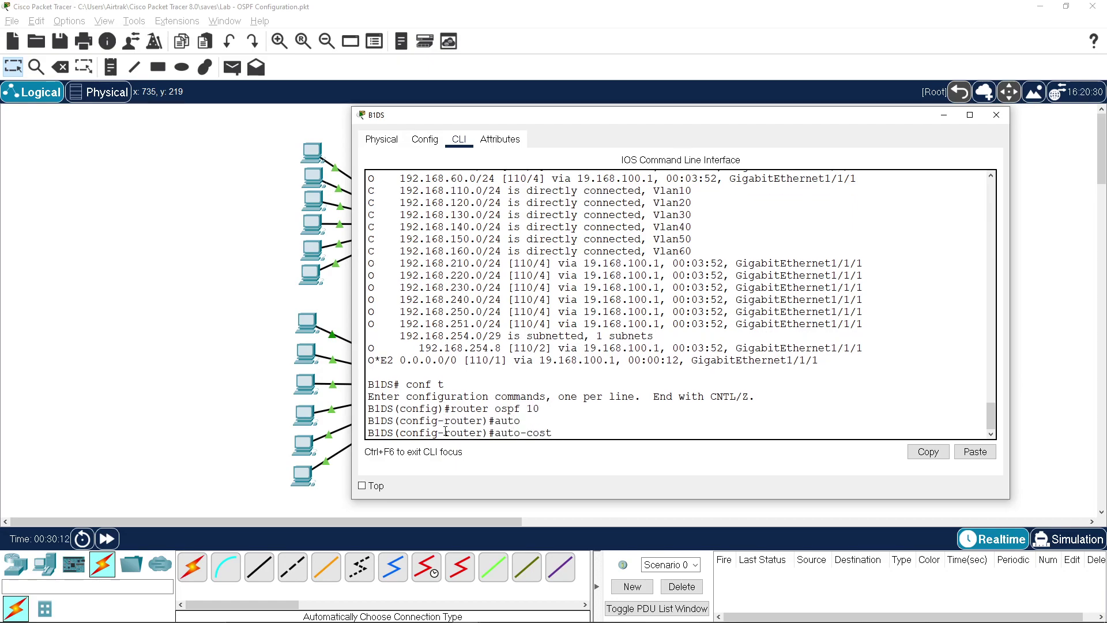
pyautogui.write('ref')
pyautogui.press('Tab')
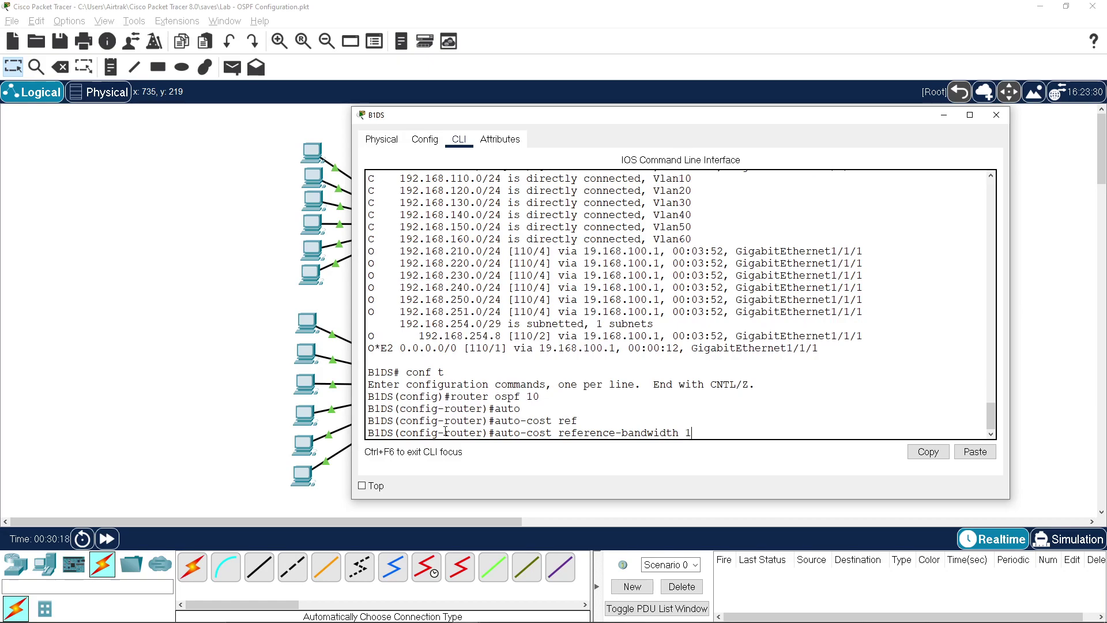
pyautogui.write('1000')
pyautogui.write('0')
pyautogui.press('BackSpace')
pyautogui.moveTo(715, 433); pyautogui.dragTo(497, 432)
pyautogui.click(923, 453)
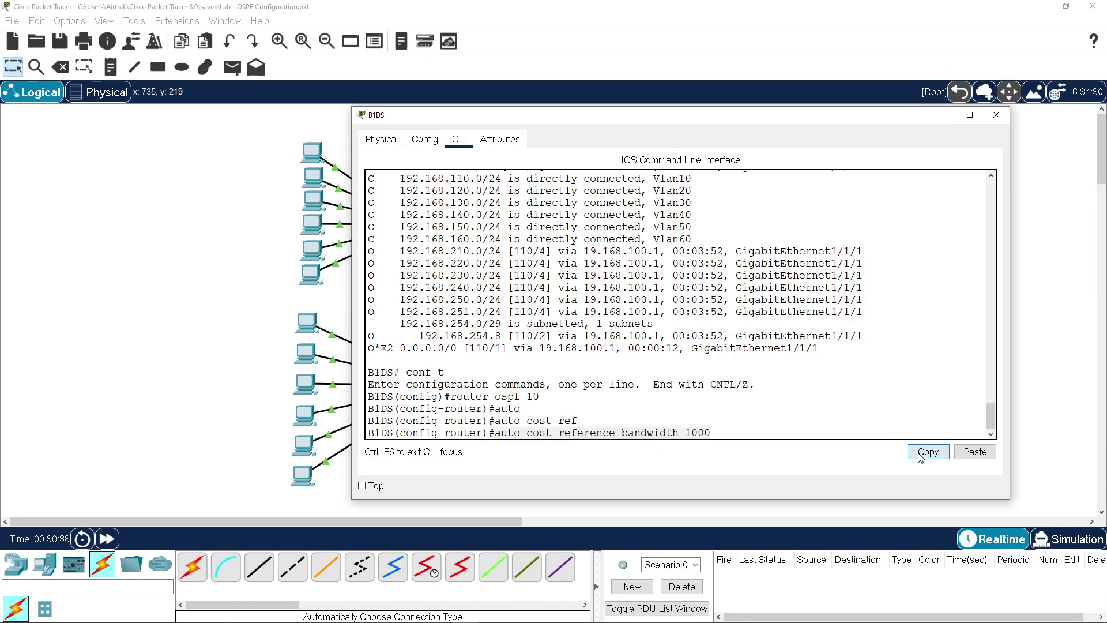
pyautogui.click(730, 428)
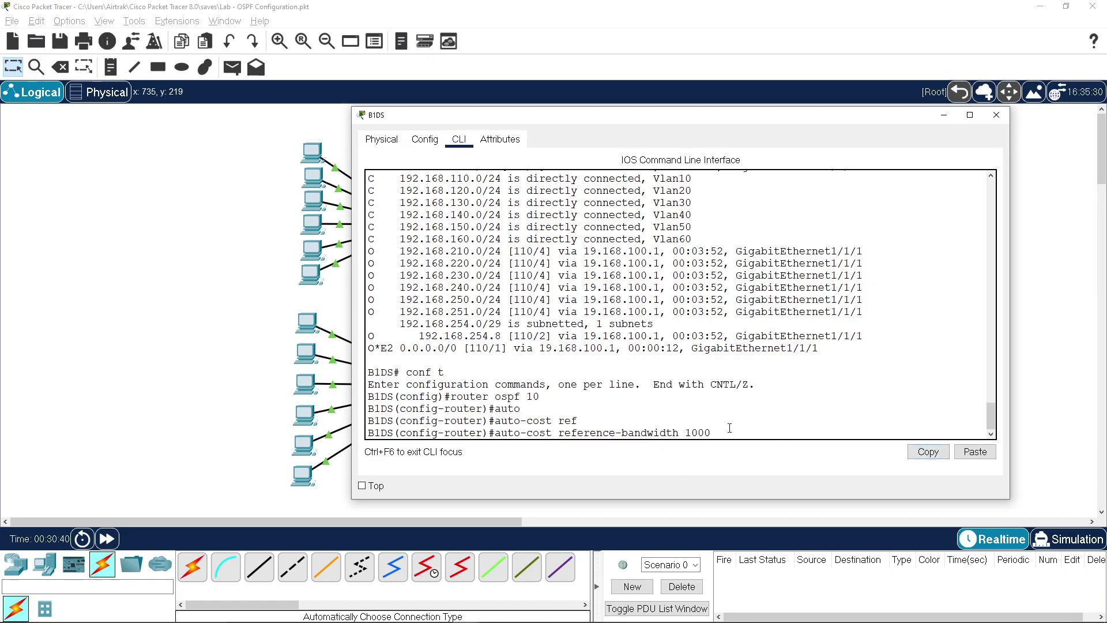
pyautogui.press('Return')
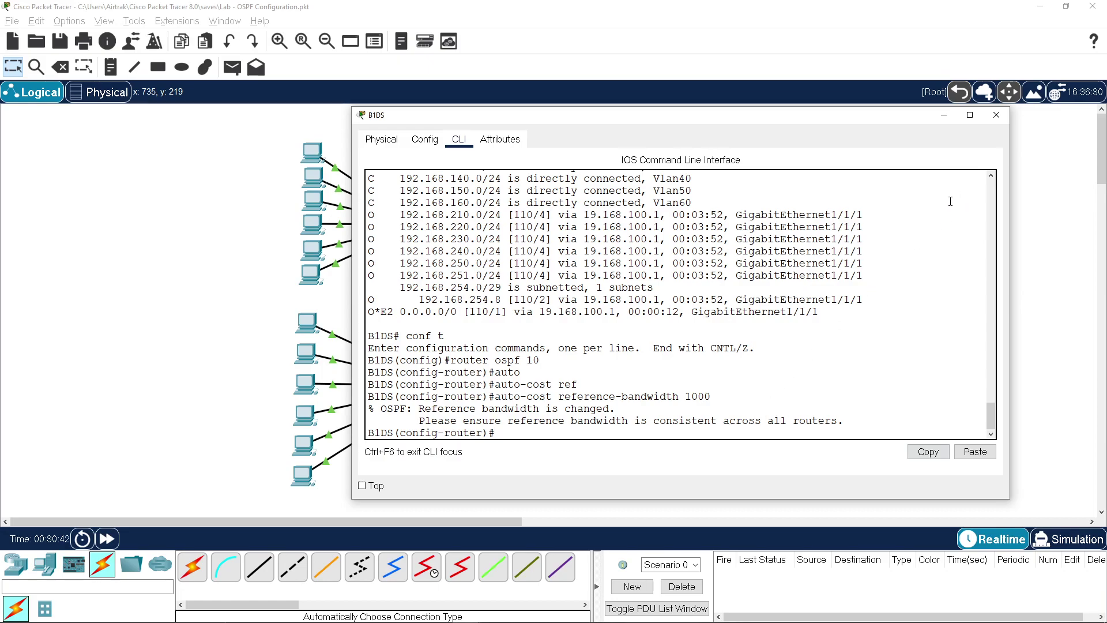
pyautogui.click(997, 114)
# Open router B1's command line and enter privileged mode, supplying the console password and the enable password.
pyautogui.click(528, 220)
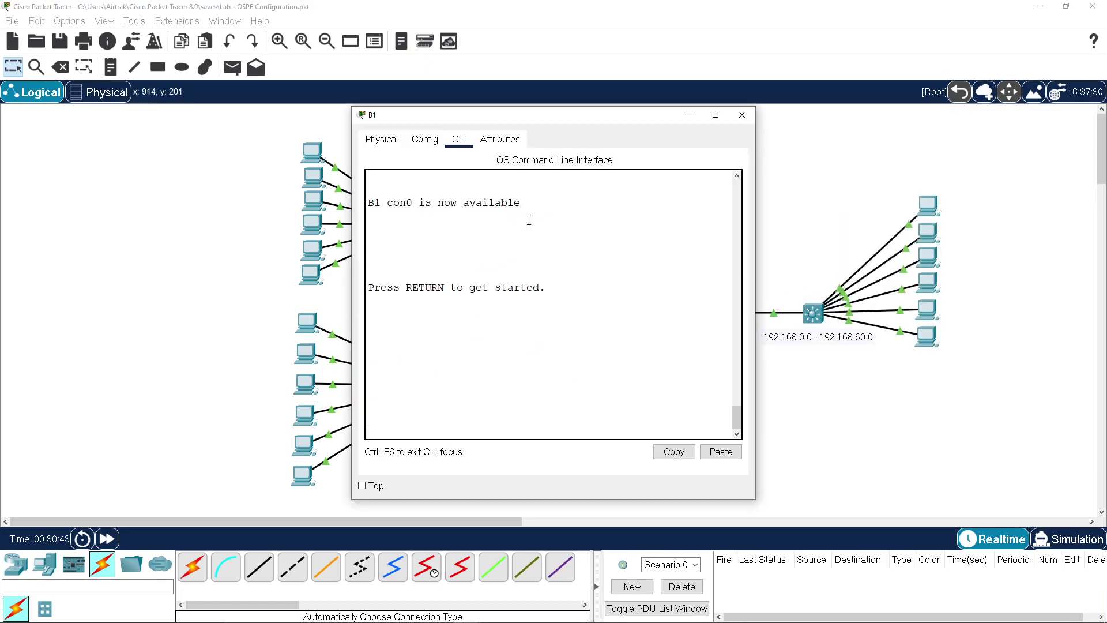
pyautogui.press('Return')
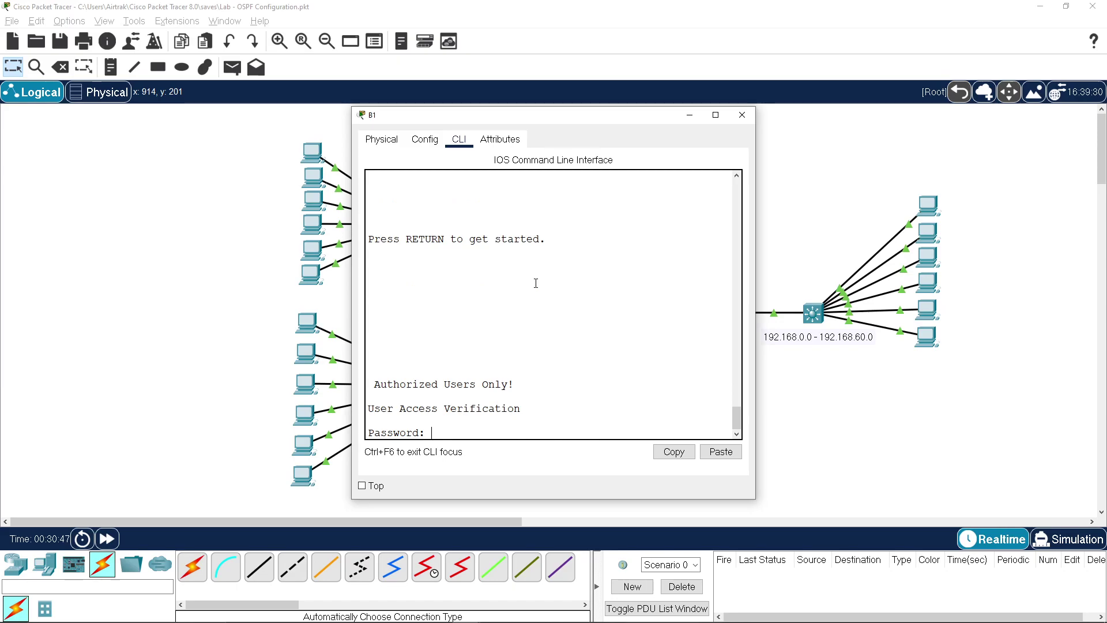
pyautogui.press('Return')
pyautogui.write('e')
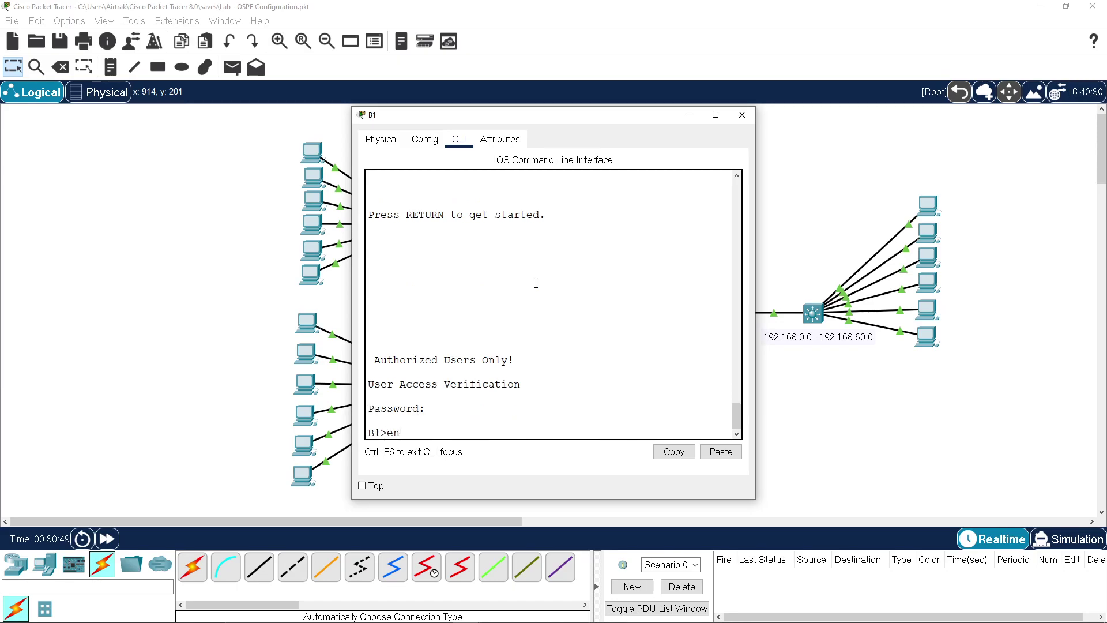
pyautogui.write('n')
pyautogui.press('Return')
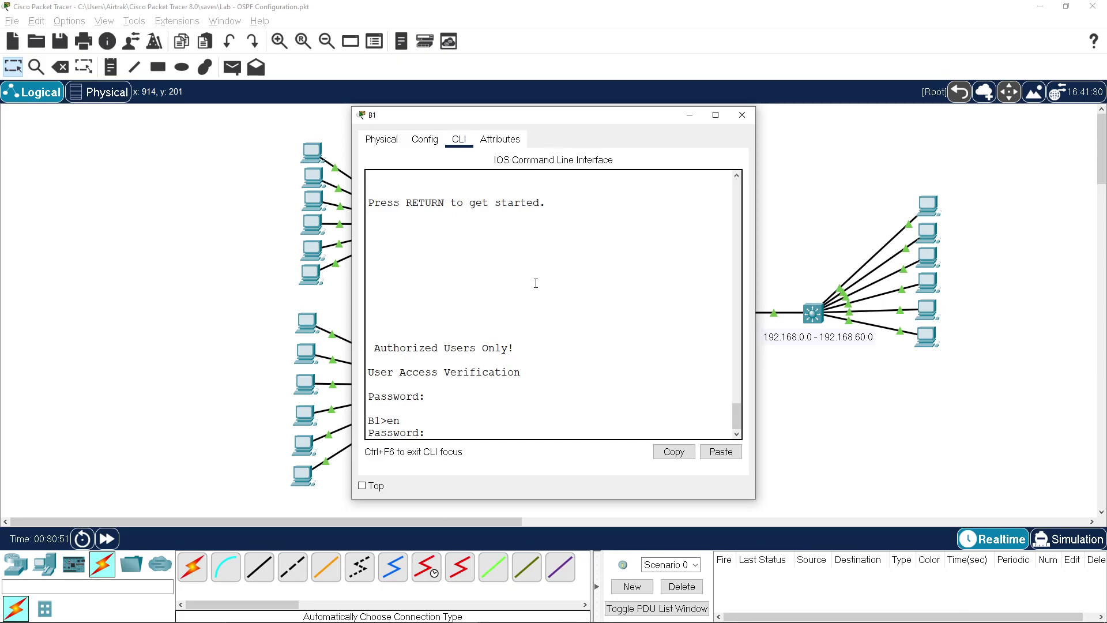
pyautogui.press('Return')
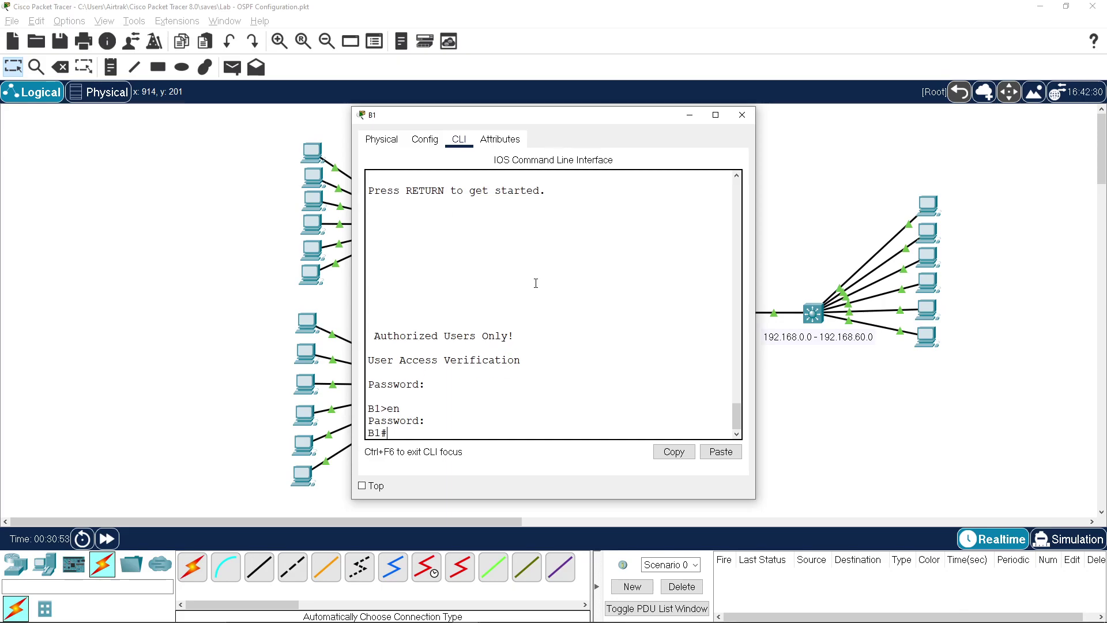
# Set the auto-cost reference-bandwidth to 1000 under OSPF process 10 on B1 using the copied command.
pyautogui.write('conf t')
pyautogui.press('Return')
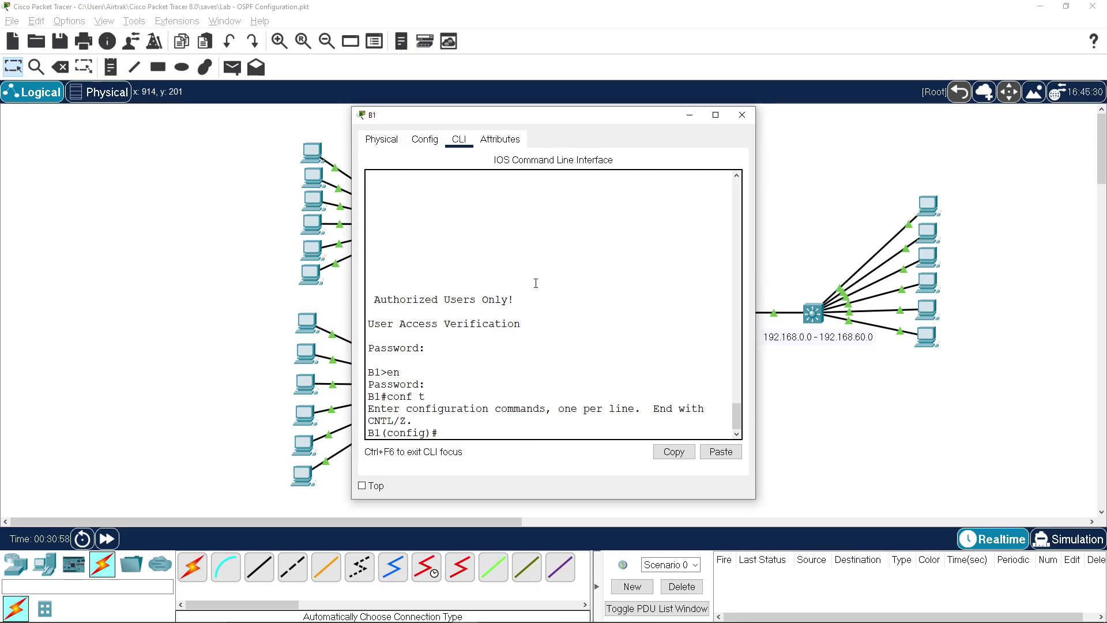
pyautogui.write('rou ospf 10')
pyautogui.press('Return')
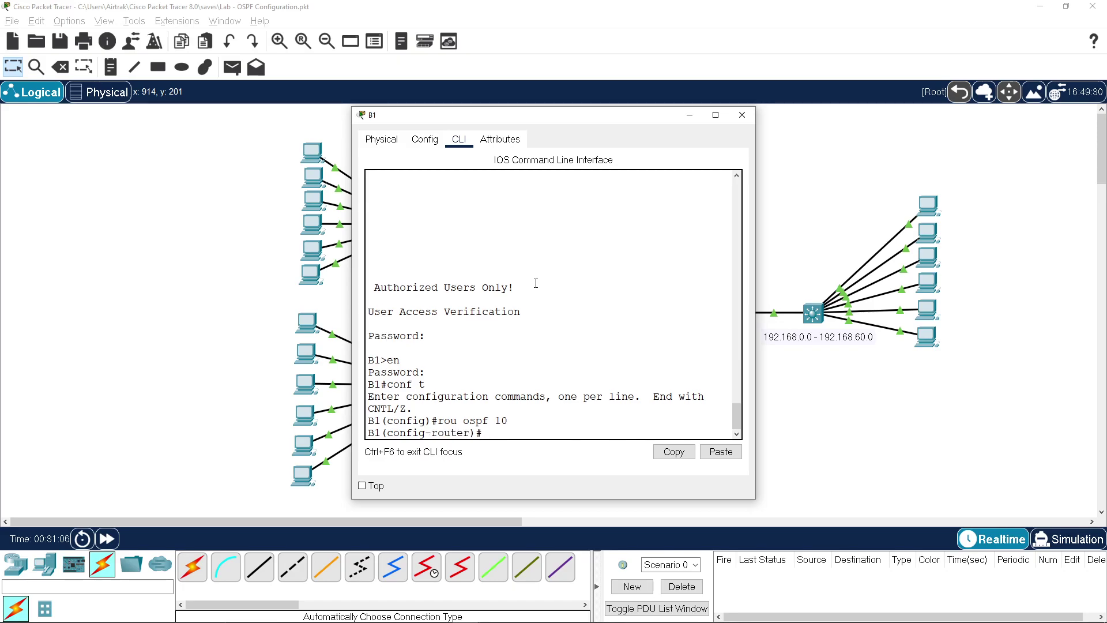
pyautogui.click(720, 451)
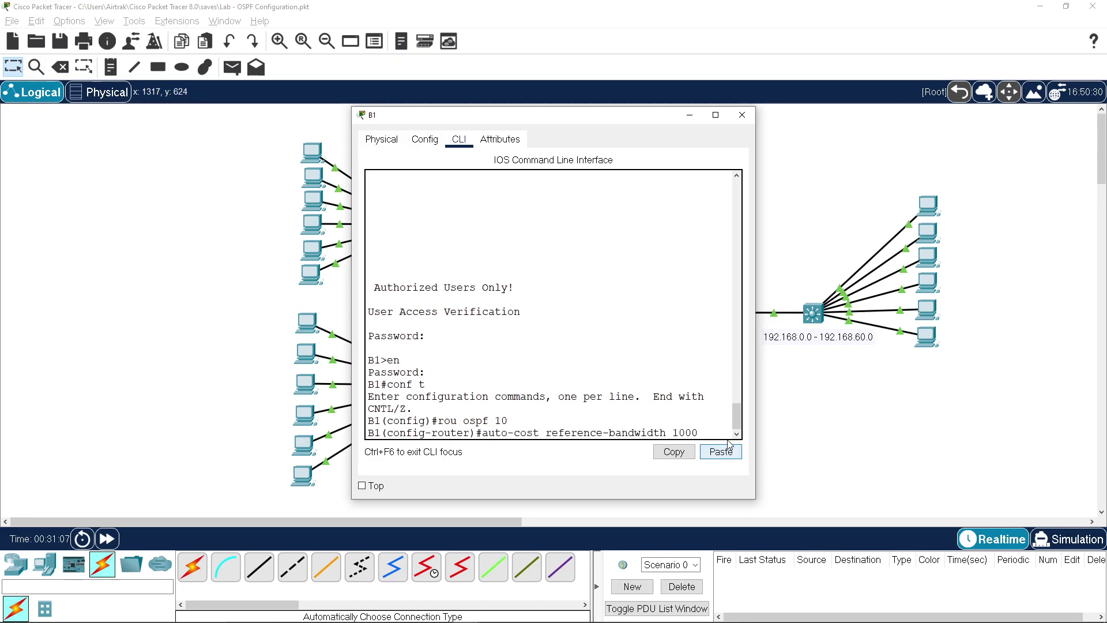
pyautogui.press('Return')
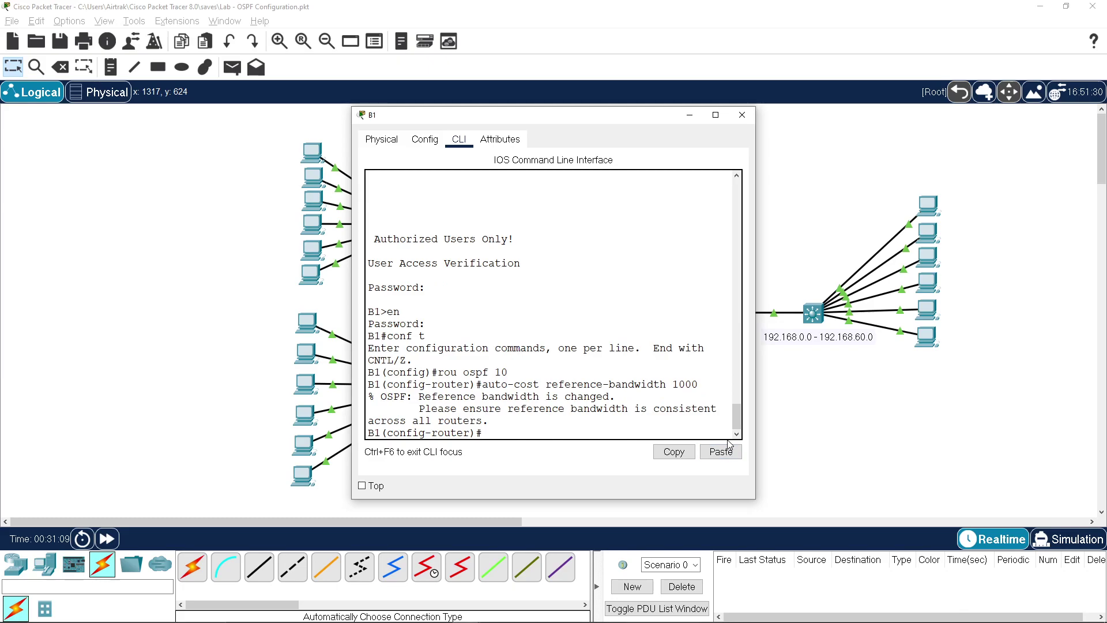
# Leave configuration mode on B1, save its running configuration, and close its device window.
pyautogui.hotkey('ctrl', 'z')
pyautogui.write('wr')
pyautogui.press('Return')
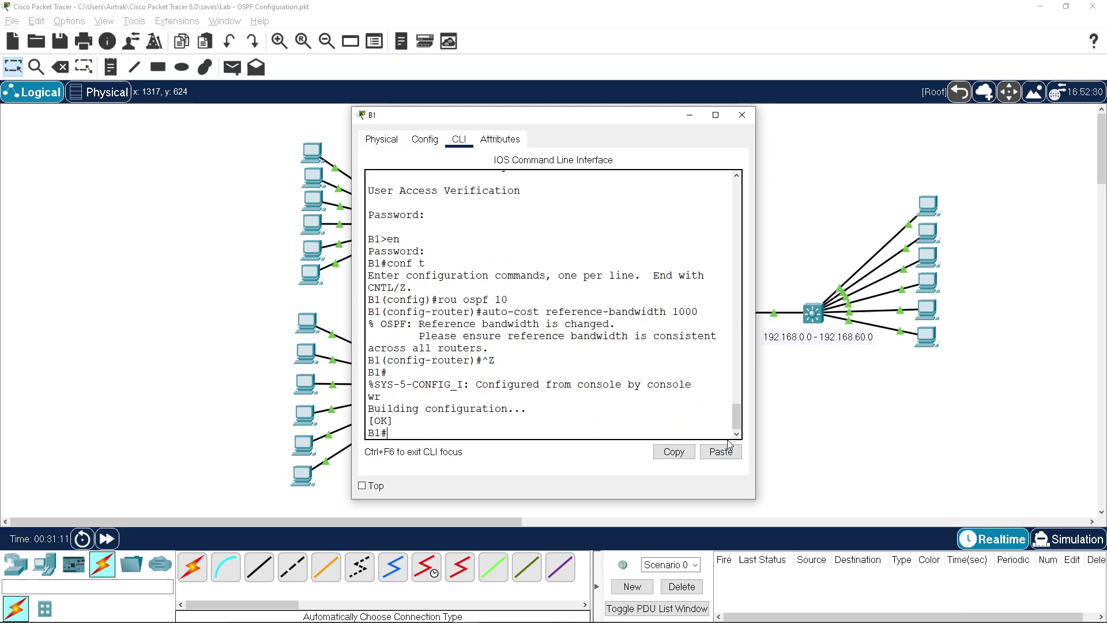
pyautogui.click(742, 114)
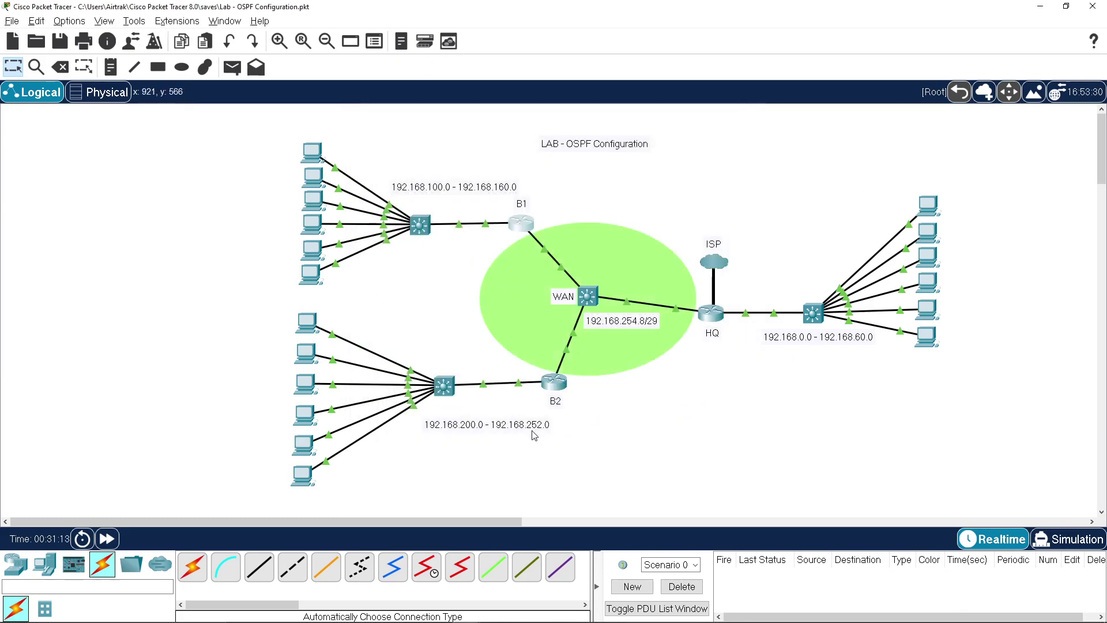
# Open B2's command line and set the auto-cost reference-bandwidth to 1000 under OSPF process 10 with the copied command.
pyautogui.click(548, 383)
pyautogui.scroll(-2, 801, 410)
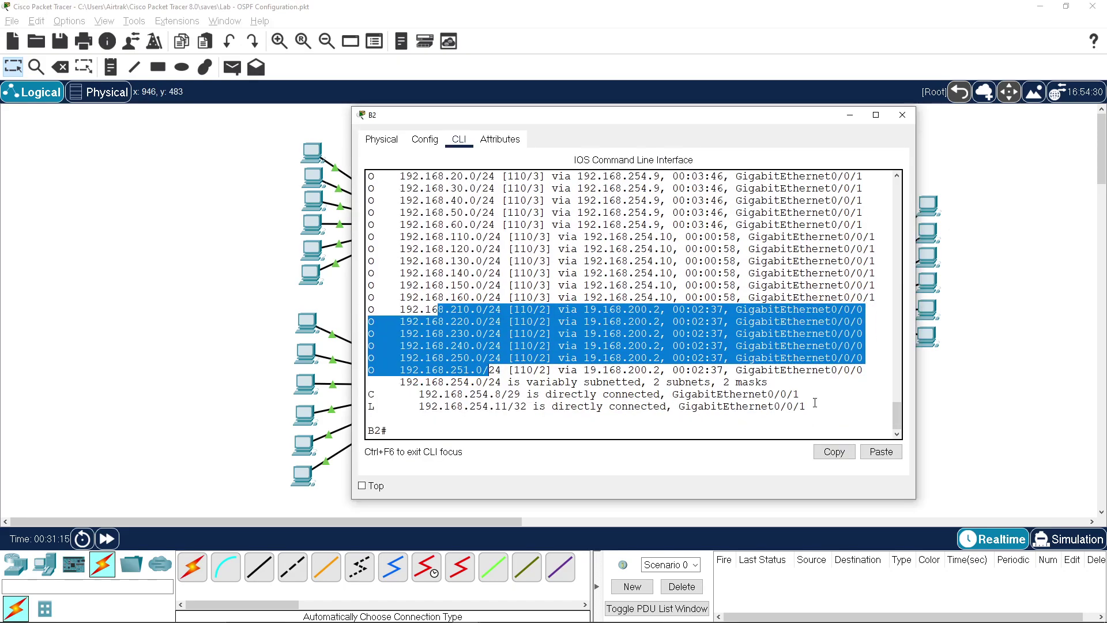
pyautogui.click(491, 427)
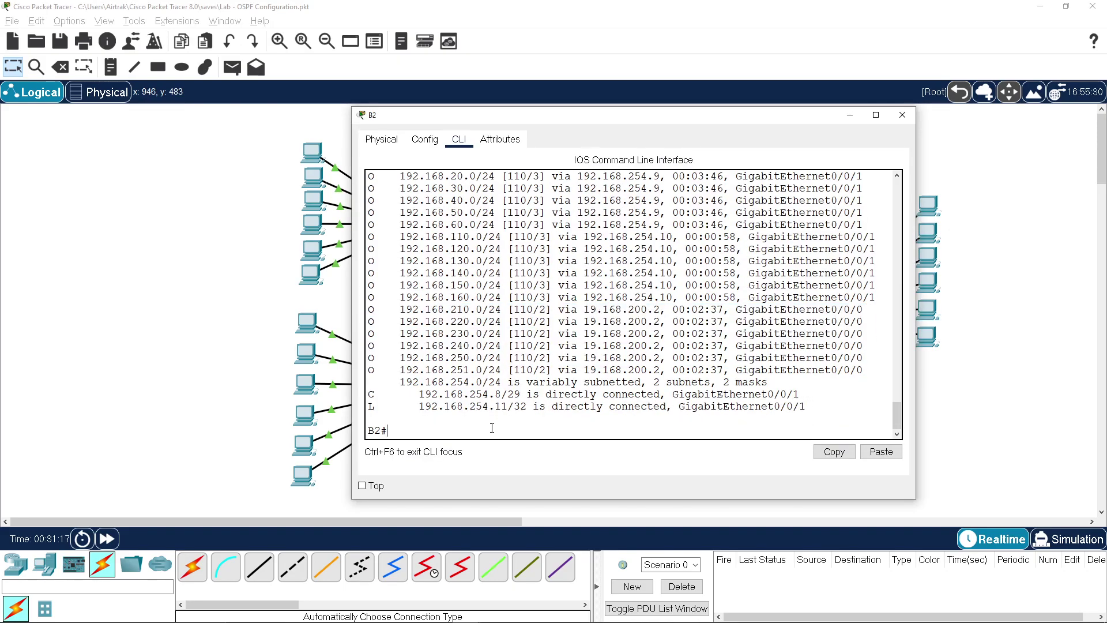
pyautogui.write('conf t')
pyautogui.press('Return')
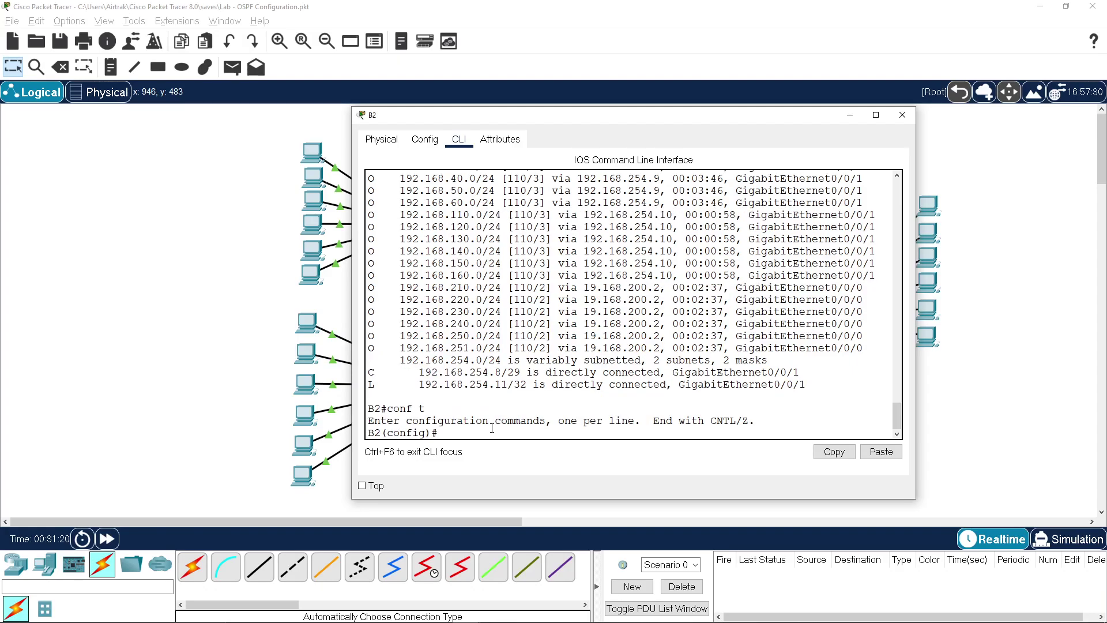
pyautogui.write('rou ospf 10')
pyautogui.press('Return')
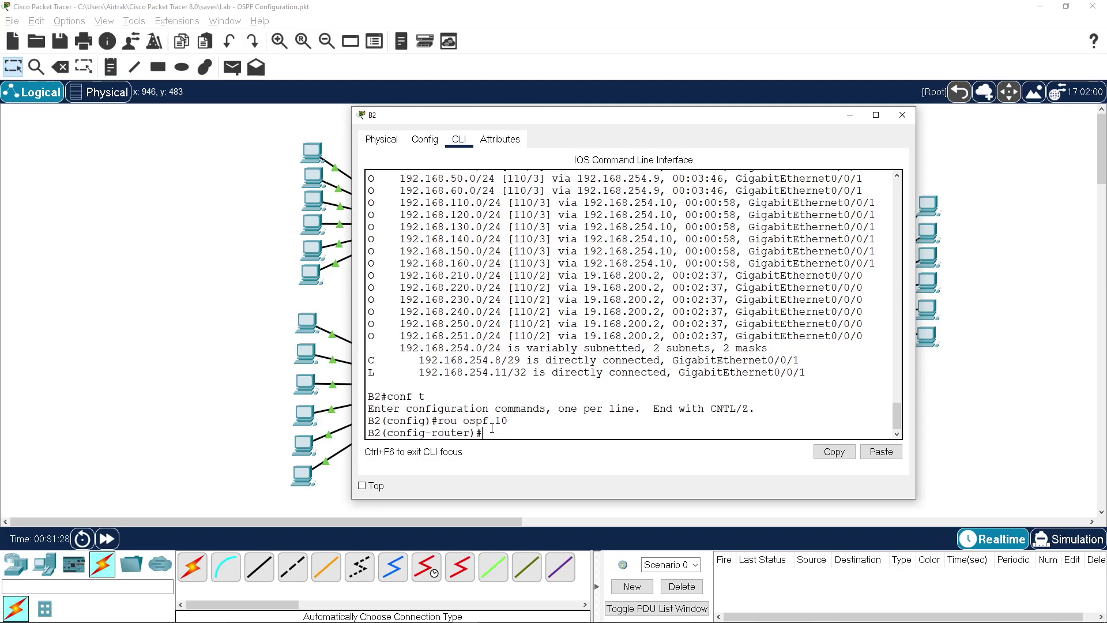
pyautogui.click(881, 452)
pyautogui.press('Return')
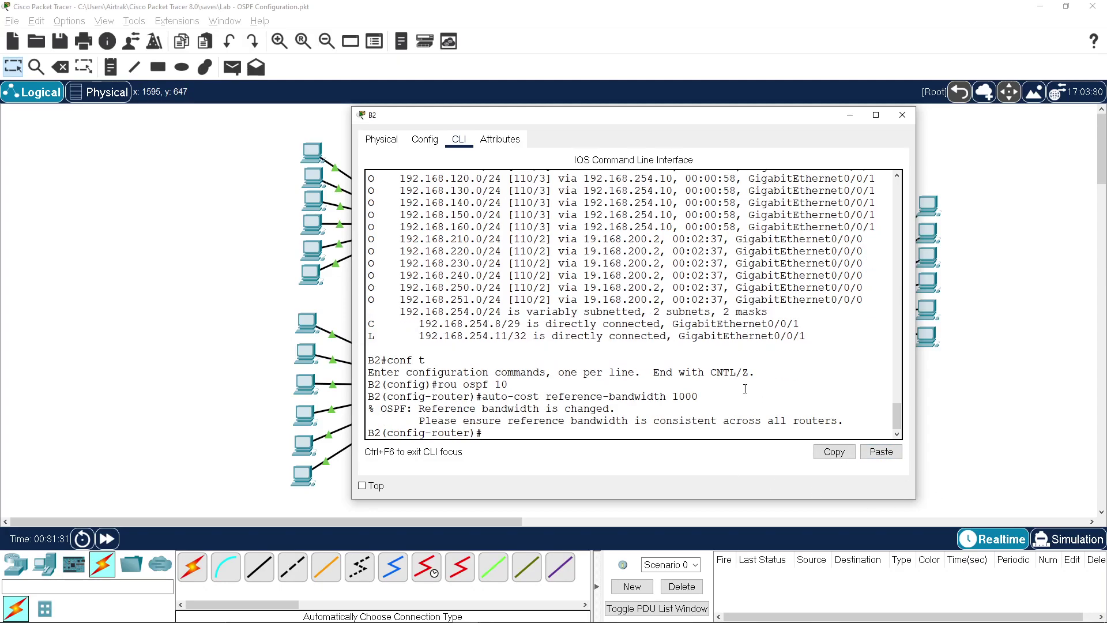
# Leave configuration mode on B2, save its running configuration, and close its device window.
pyautogui.hotkey('ctrl', 'z')
pyautogui.write('wr')
pyautogui.press('Return')
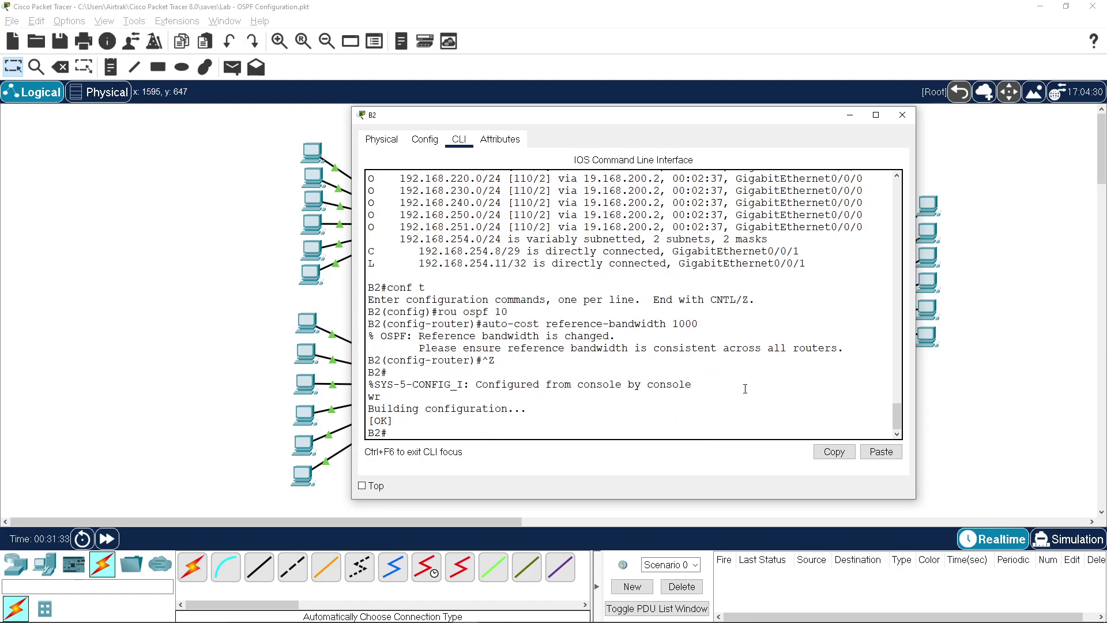
pyautogui.click(902, 115)
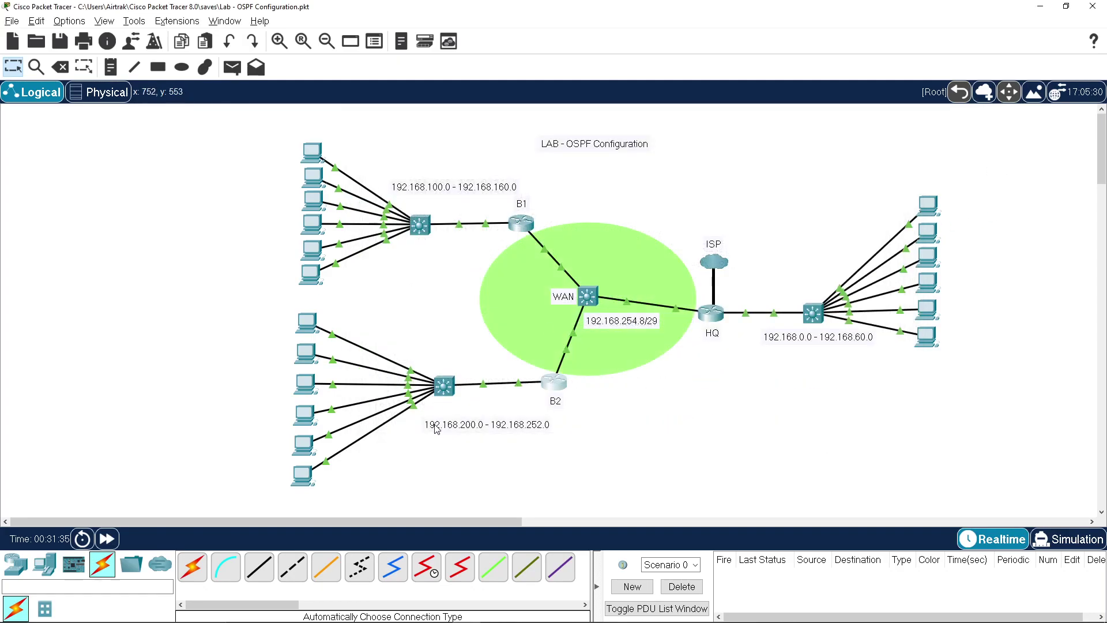
# On switch B2DS, set the auto-cost reference-bandwidth to 1000 under OSPF process 10 with the copied command, and leave configuration mode.
pyautogui.click(445, 390)
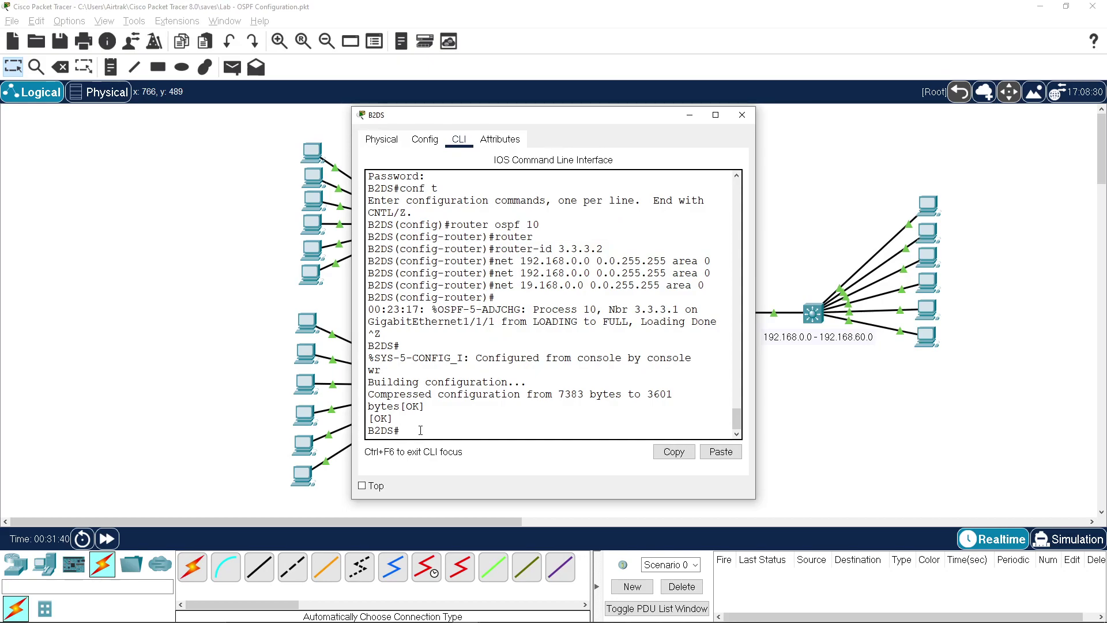
pyautogui.write('conf t')
pyautogui.press('Return')
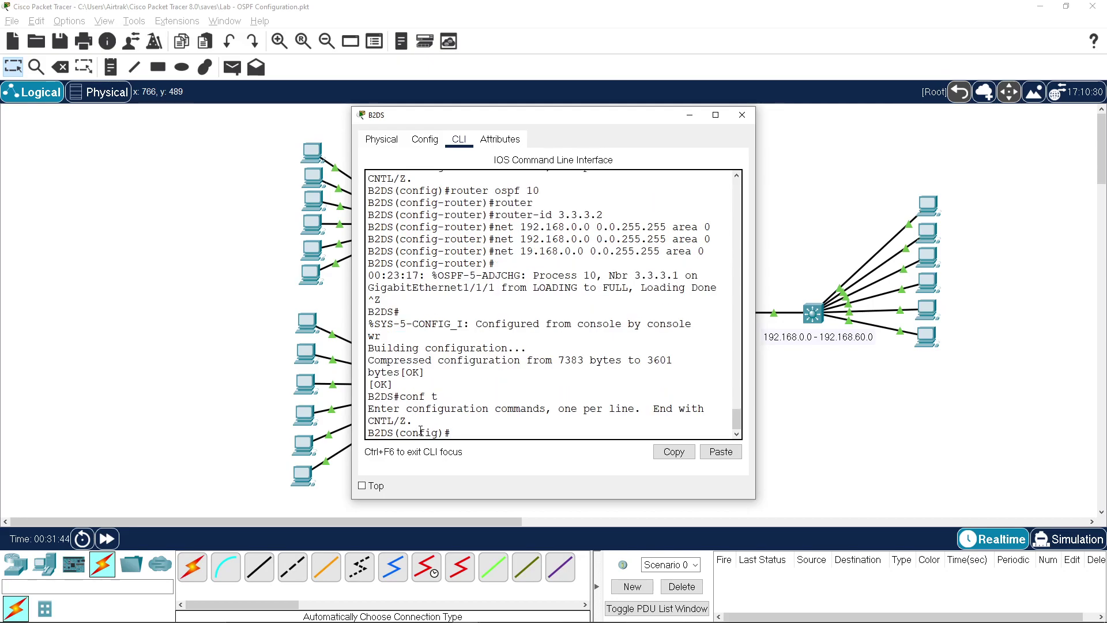
pyautogui.write('router ospf 10')
pyautogui.press('Return')
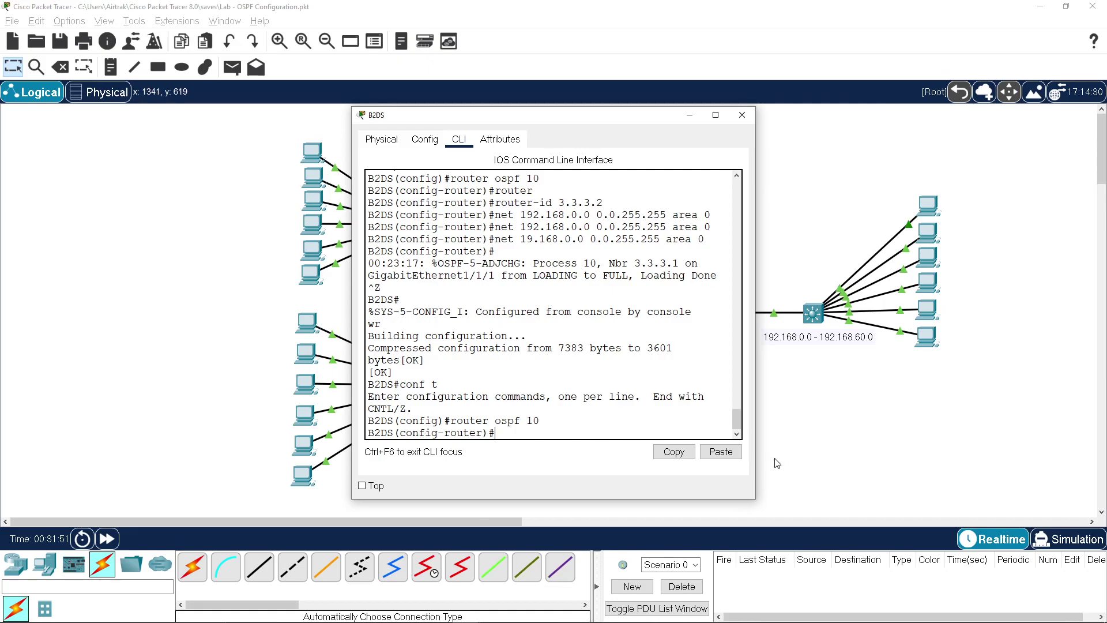
pyautogui.click(716, 449)
pyautogui.press('Return')
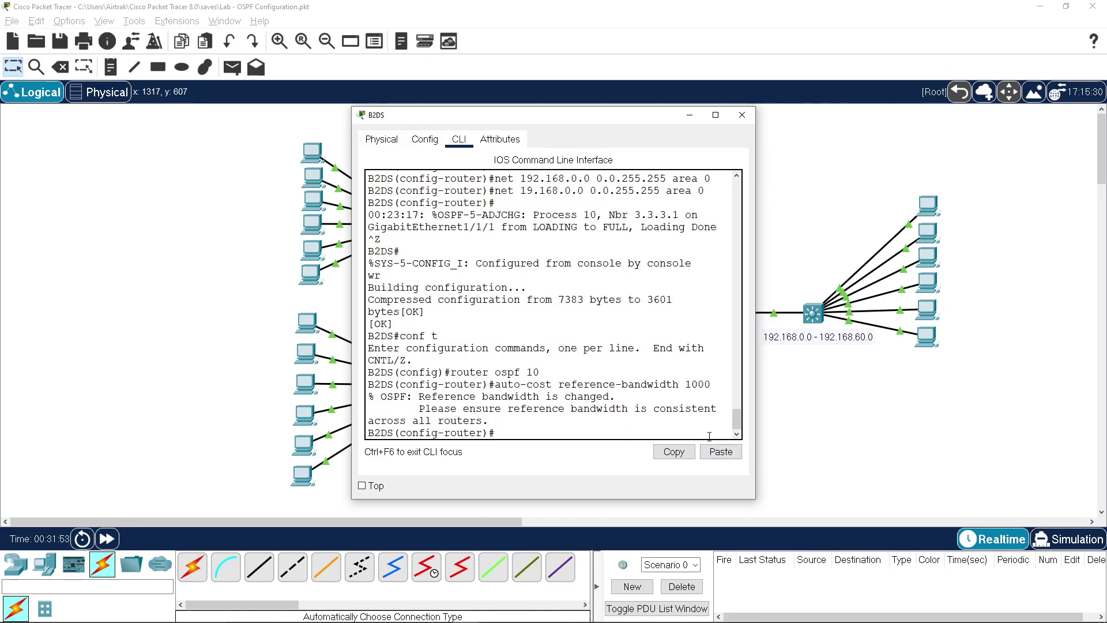
pyautogui.hotkey('ctrl', 'z')
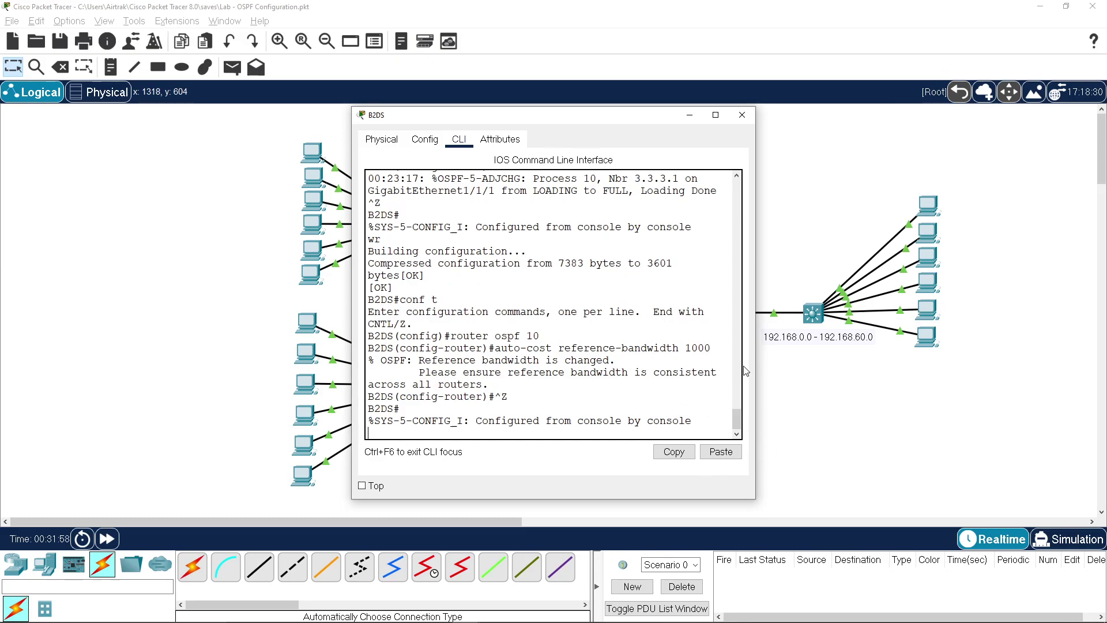
pyautogui.click(774, 391)
# Open HQ's command line, enter global configuration mode, and begin the router command.
pyautogui.click(717, 313)
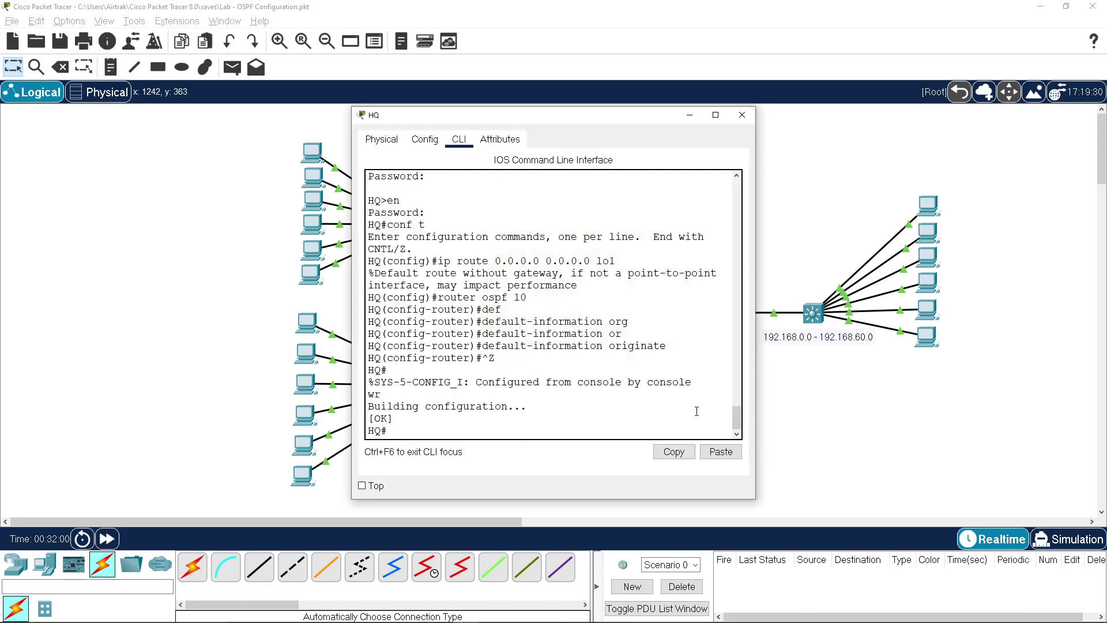
pyautogui.write('conf t')
pyautogui.press('Return')
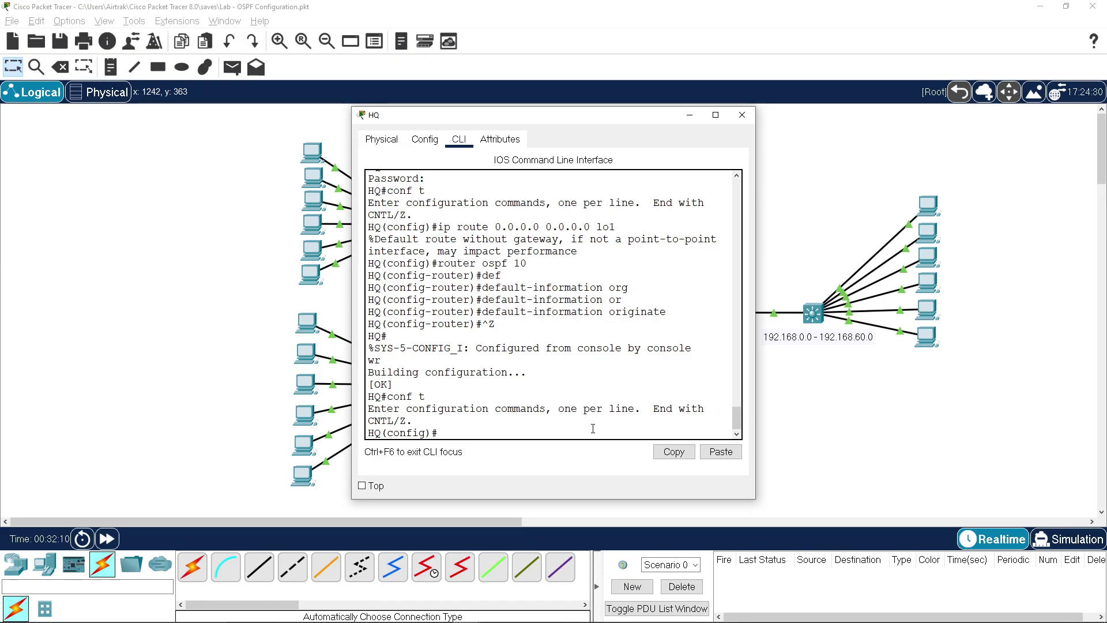
pyautogui.write('router')
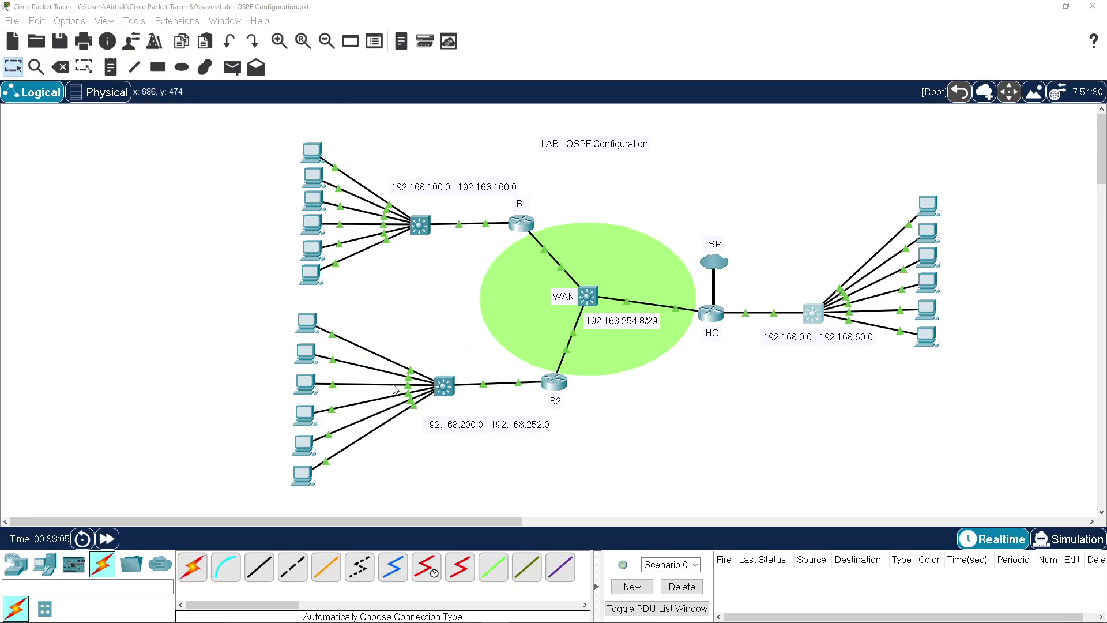
# Open B2's command line, display its complete IP routing table, and widen the window to fit the route entries.
pyautogui.click(552, 385)
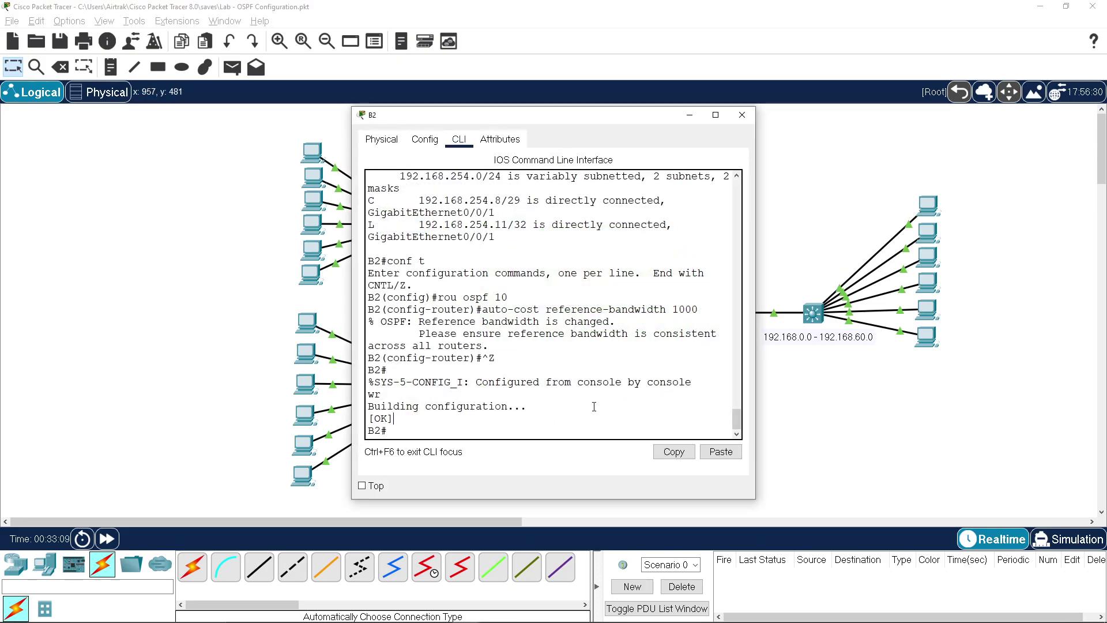
pyautogui.write('sh ip rou')
pyautogui.press('Return')
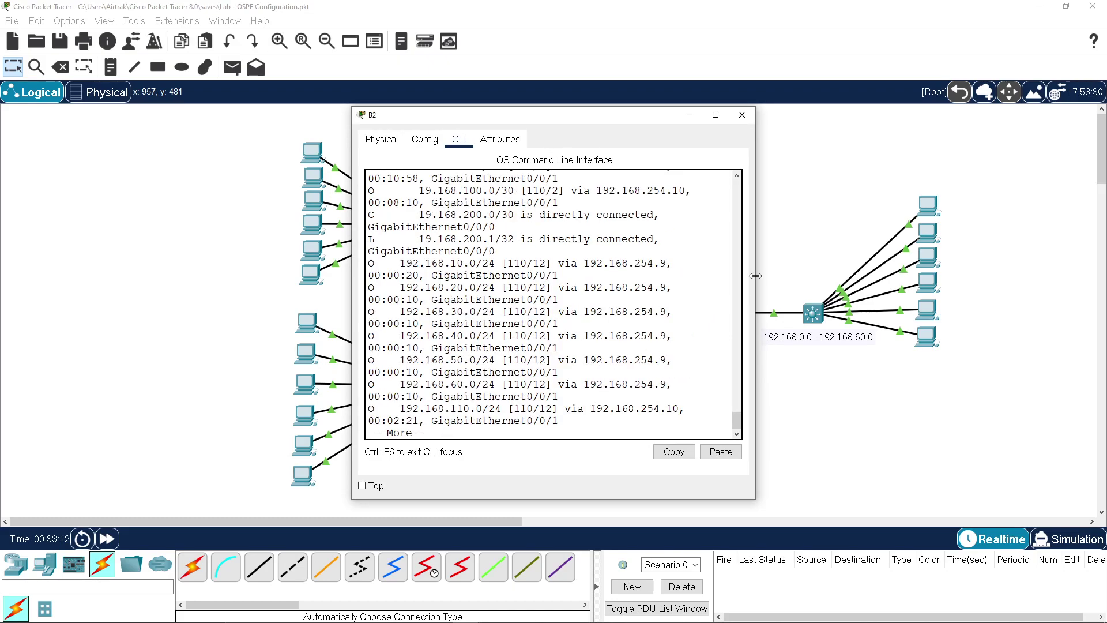
pyautogui.moveTo(755, 276); pyautogui.dragTo(980, 276)
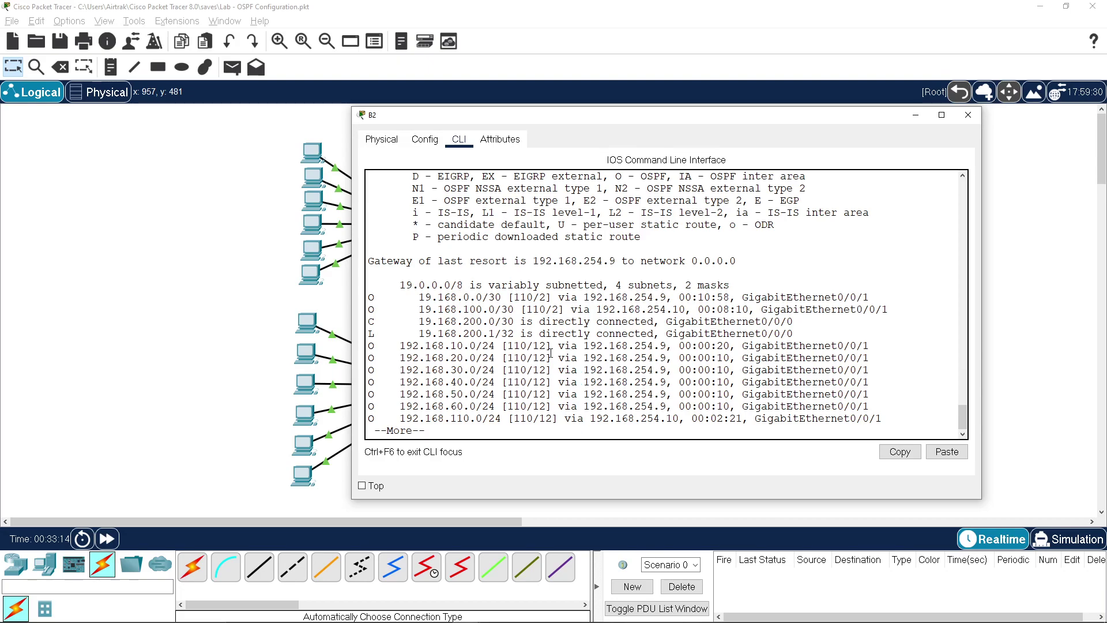
pyautogui.press('space')
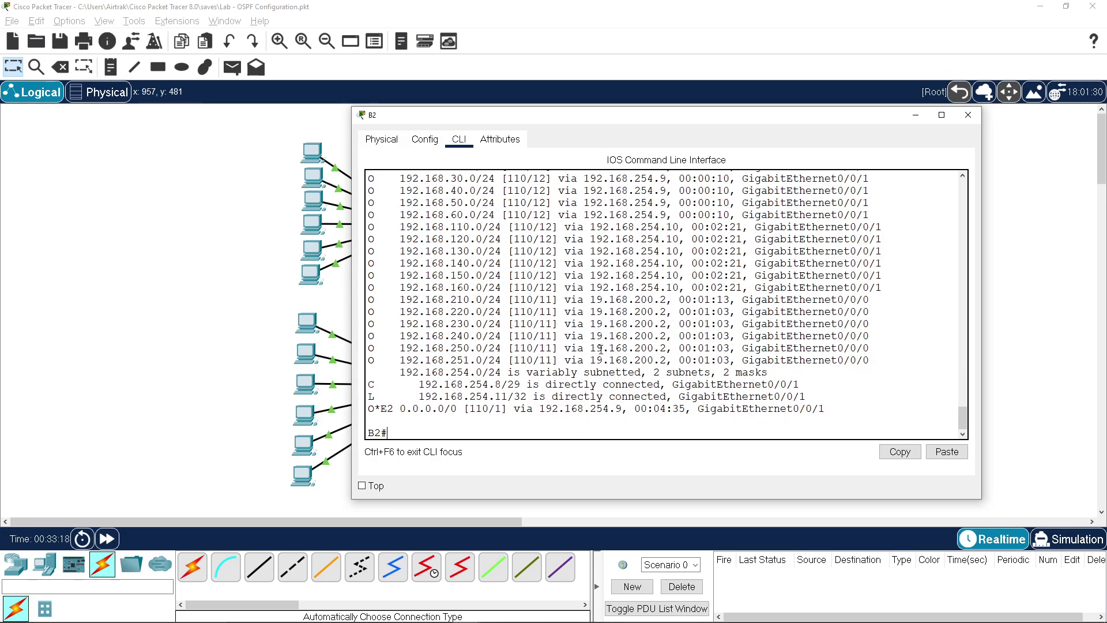
# Compare the OSPF costs of the 192.168.x.0/24 routes in B2's routing table, and put its window away.
pyautogui.scroll(1, 600, 349)
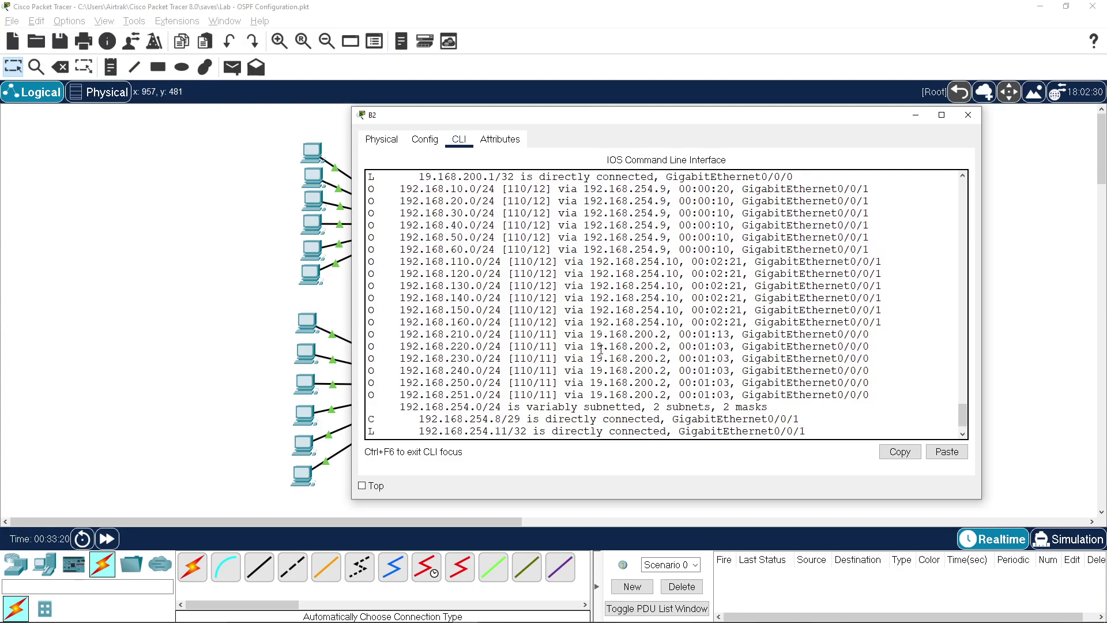
pyautogui.rightClick(600, 350)
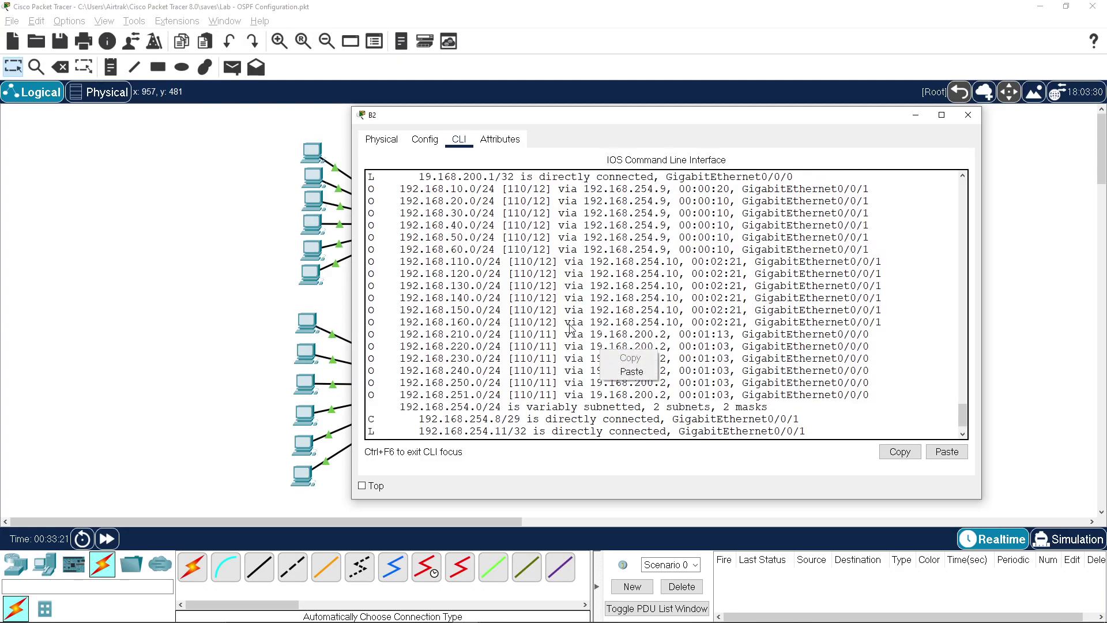
pyautogui.click(564, 286)
pyautogui.scroll(3, 567, 302)
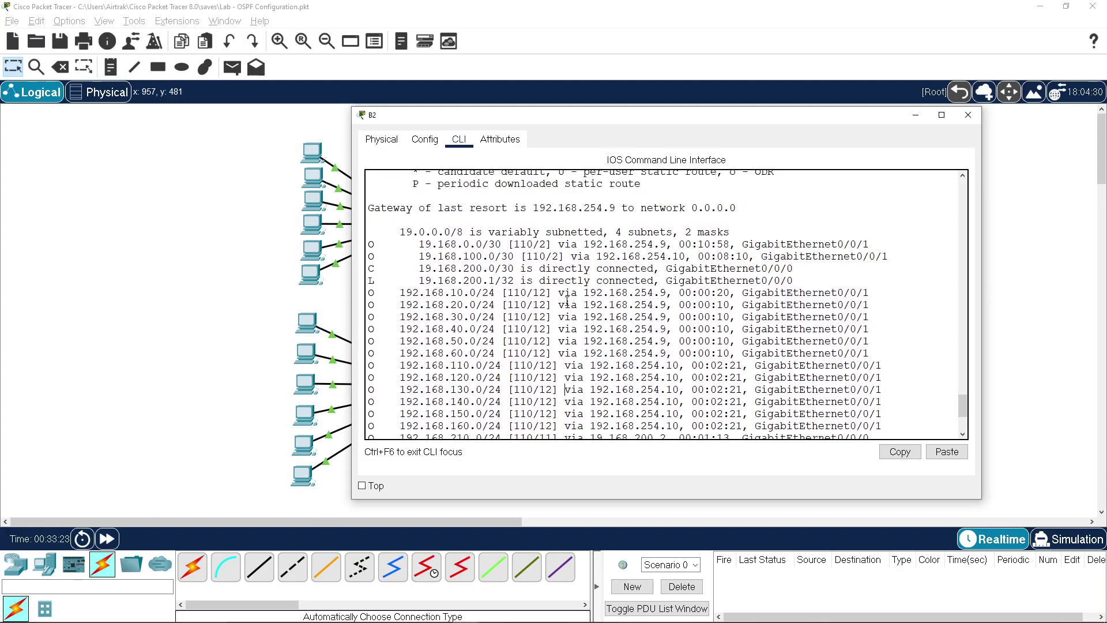
pyautogui.scroll(-4, 568, 301)
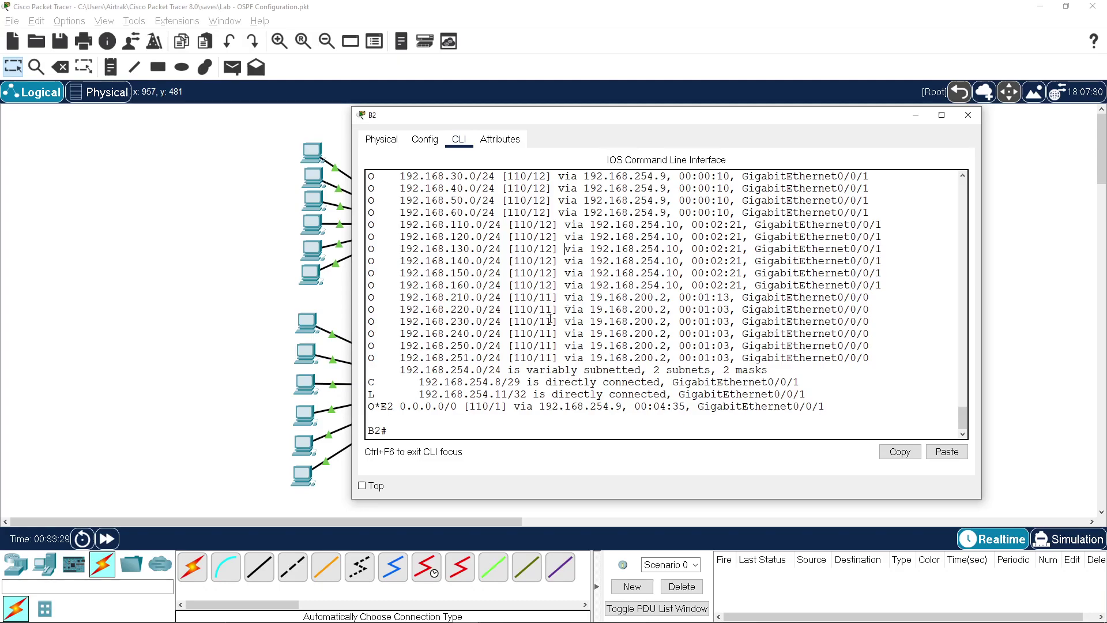
pyautogui.moveTo(545, 321); pyautogui.dragTo(539, 321)
pyautogui.click(1011, 354)
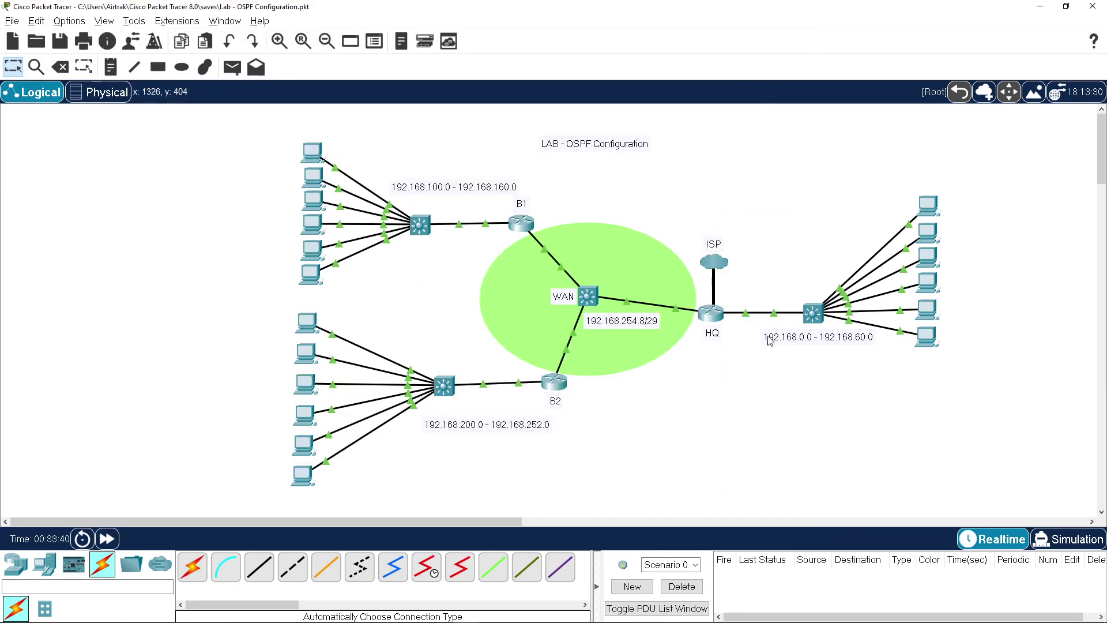
# Open switch HQDS's command line and try to display the details of interface g0/0/1.
pyautogui.click(813, 312)
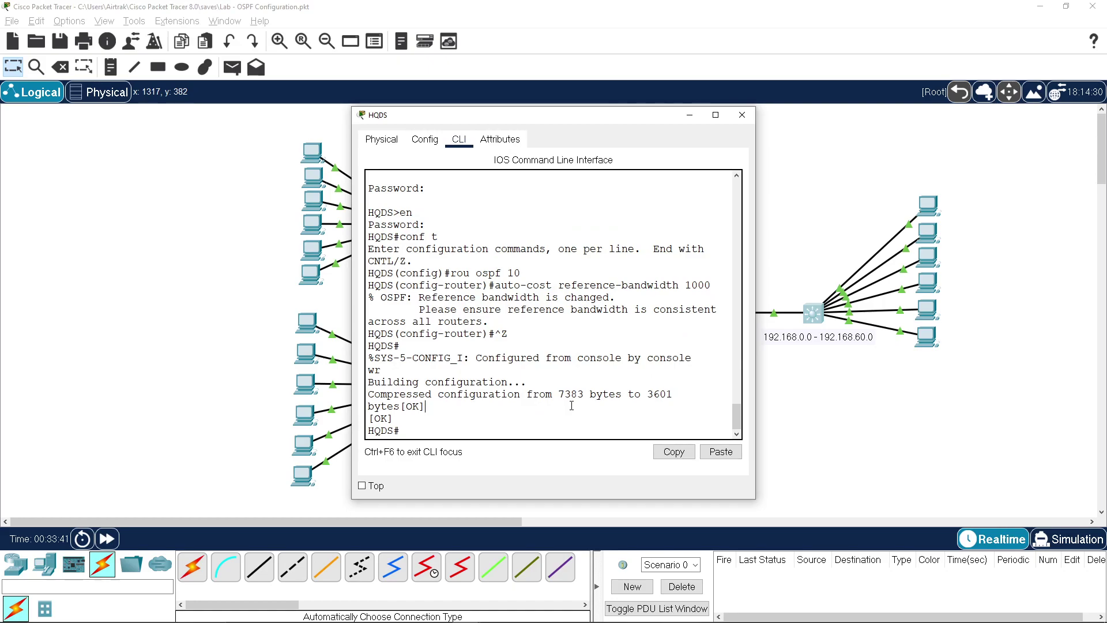
pyautogui.press('Return')
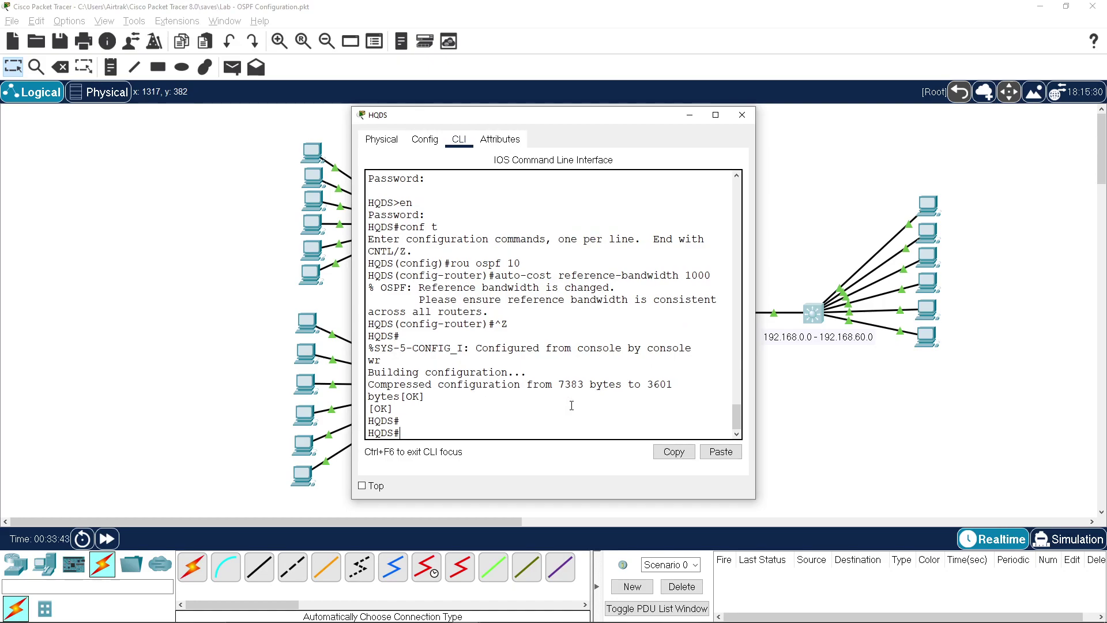
pyautogui.write('sh int g0/0/1')
pyautogui.press('Return')
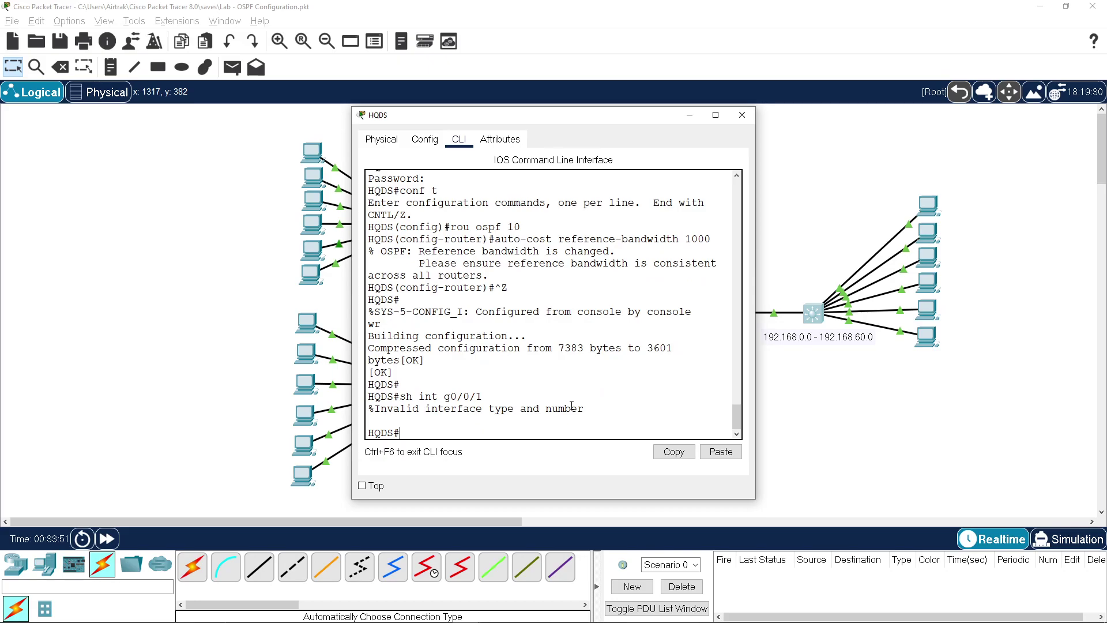
# Display interface g1/0/1 on HQDS, examine its link speed, and close the device window.
pyautogui.press('Up')
pyautogui.press('Delete')
pyautogui.write('1/0/1')
pyautogui.press('Return')
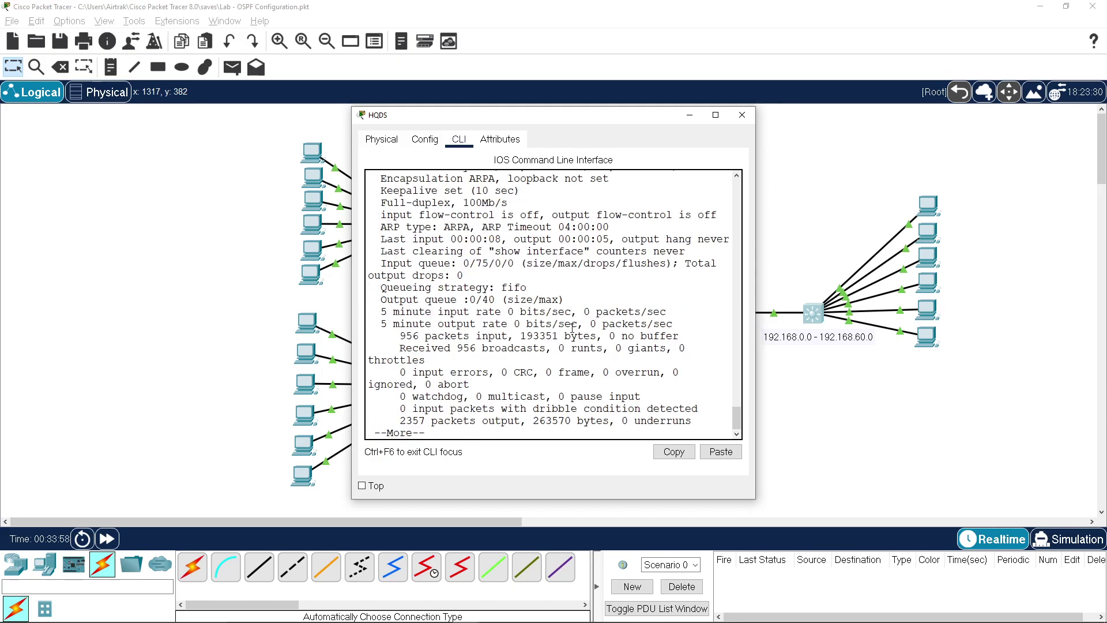
pyautogui.scroll(1, 560, 245)
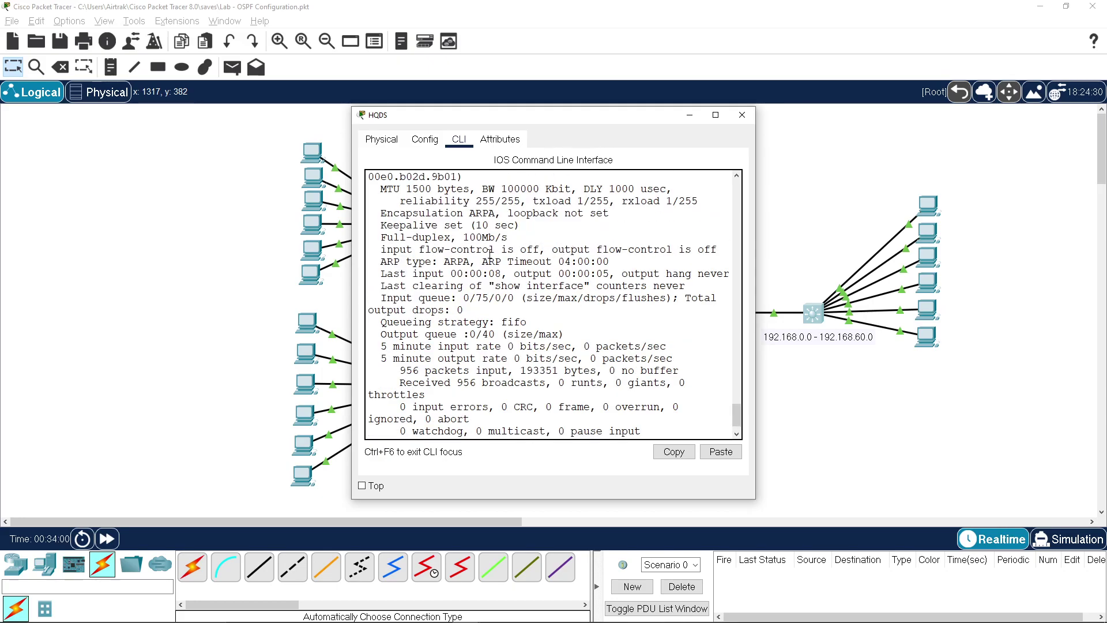
pyautogui.moveTo(469, 236); pyautogui.dragTo(482, 237)
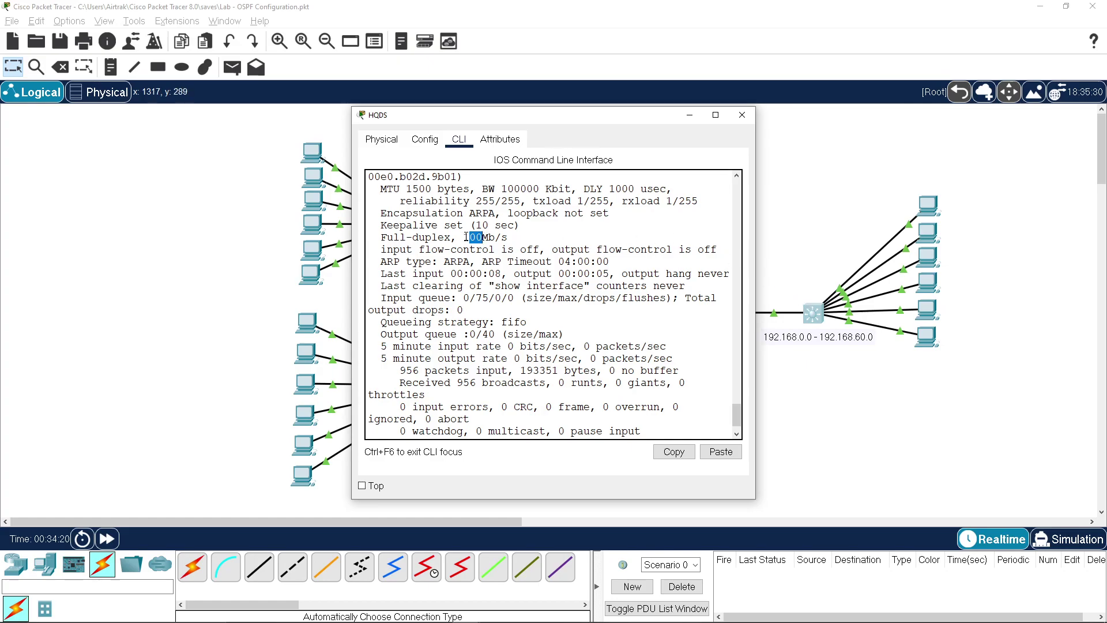
pyautogui.moveTo(466, 237); pyautogui.dragTo(491, 237)
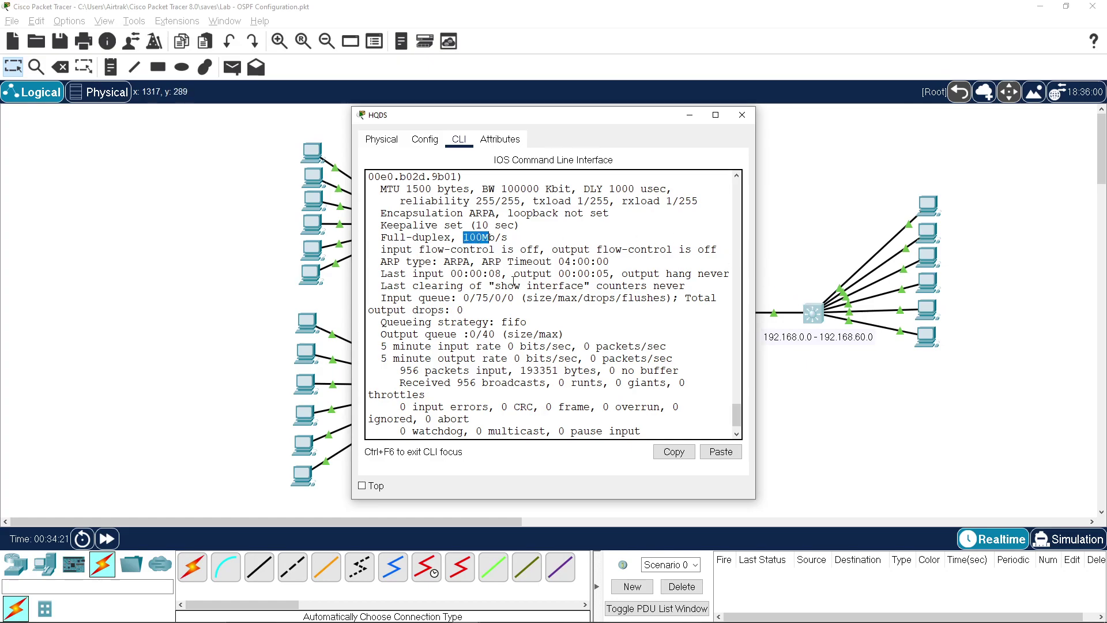
pyautogui.click(742, 115)
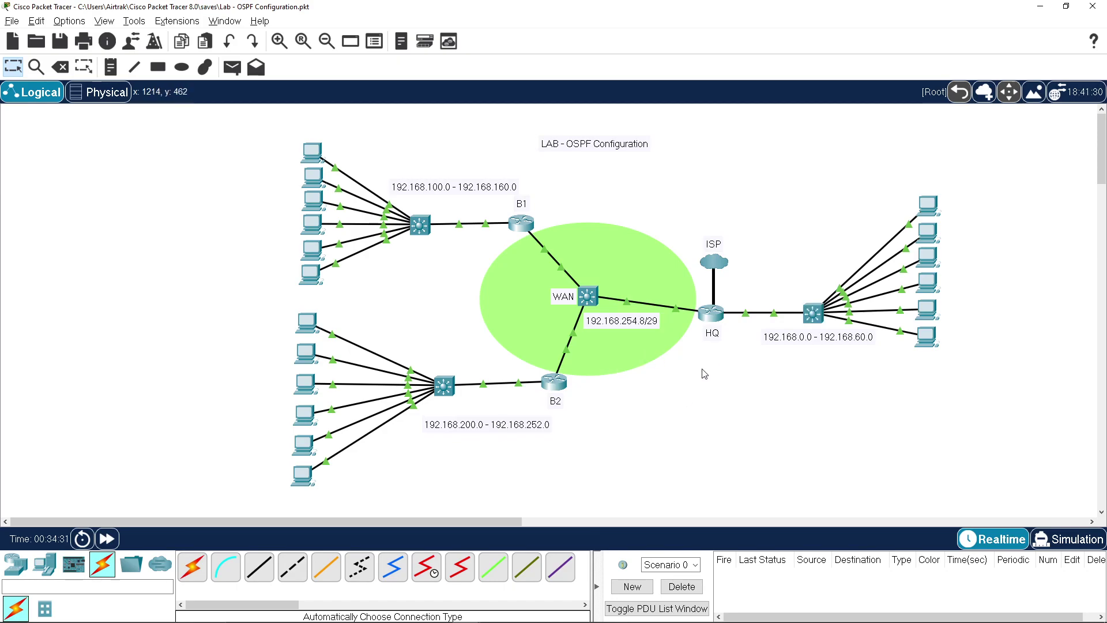
# Return to B2's command line and inspect the external default route 0.0.0.0/0 in its routing table.
pyautogui.click(554, 381)
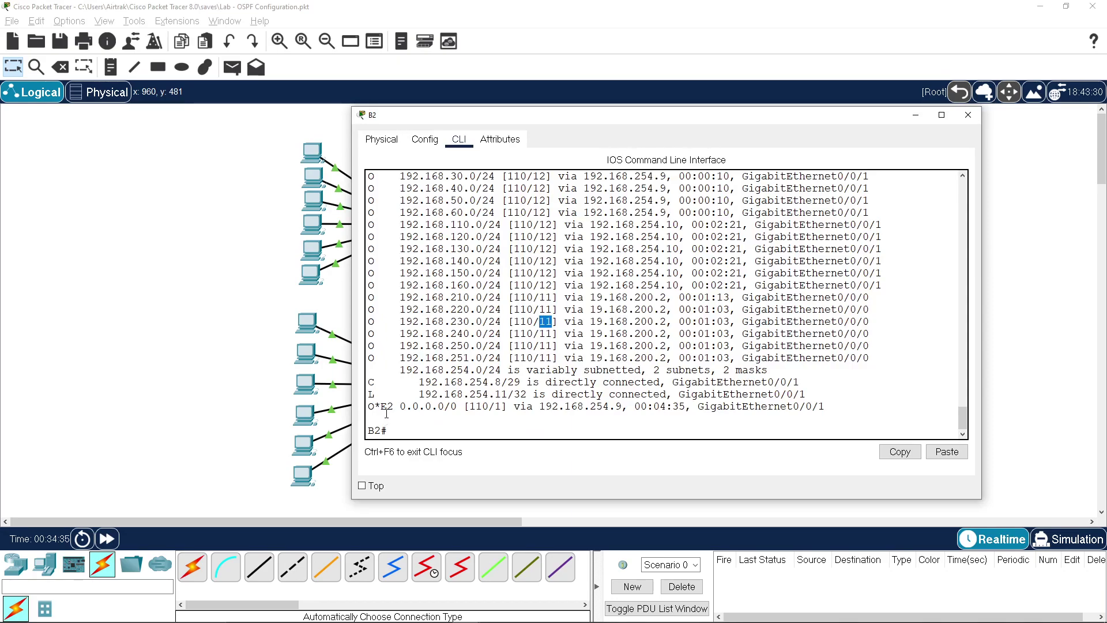
pyautogui.moveTo(387, 410); pyautogui.dragTo(458, 407)
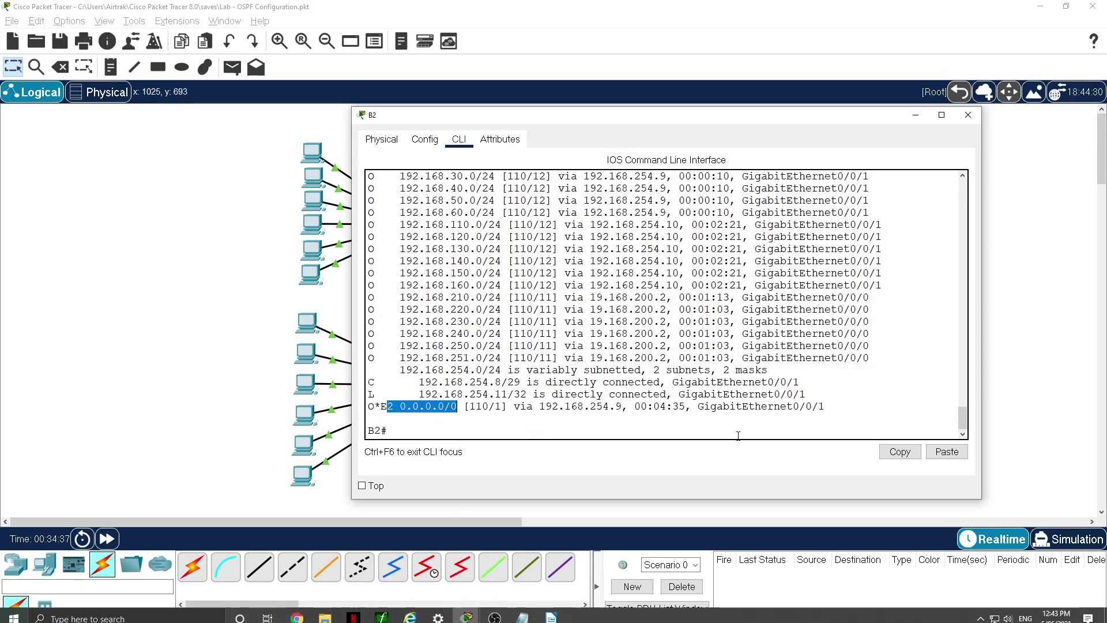
pyautogui.click(582, 426)
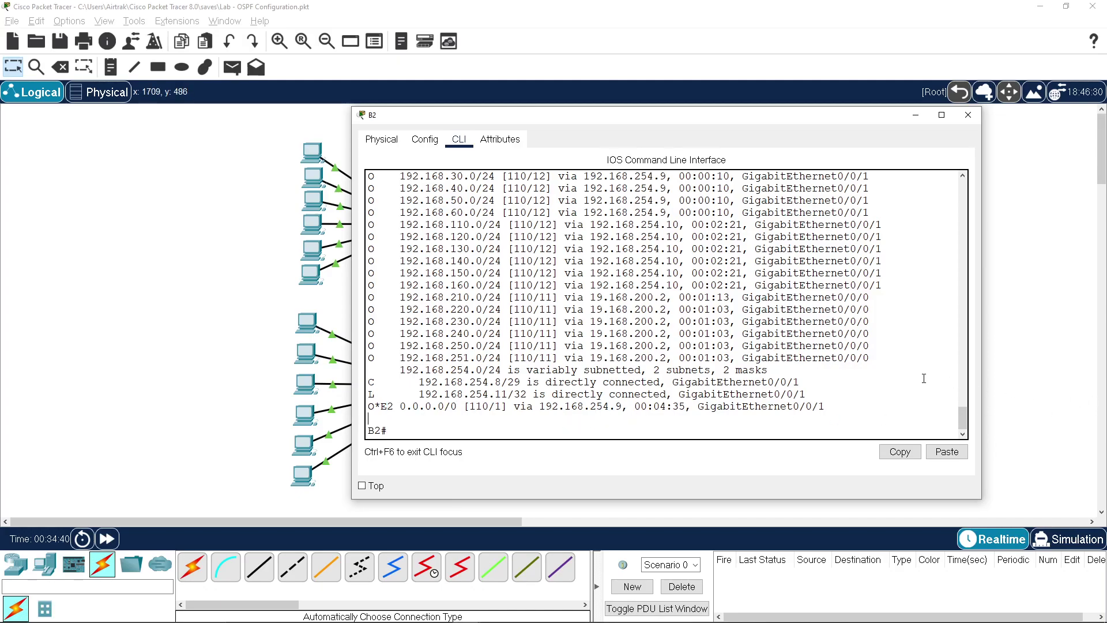
# Display only the OSPF routes on B2 with sh ip route ospf and review the listed entries.
pyautogui.press('Return')
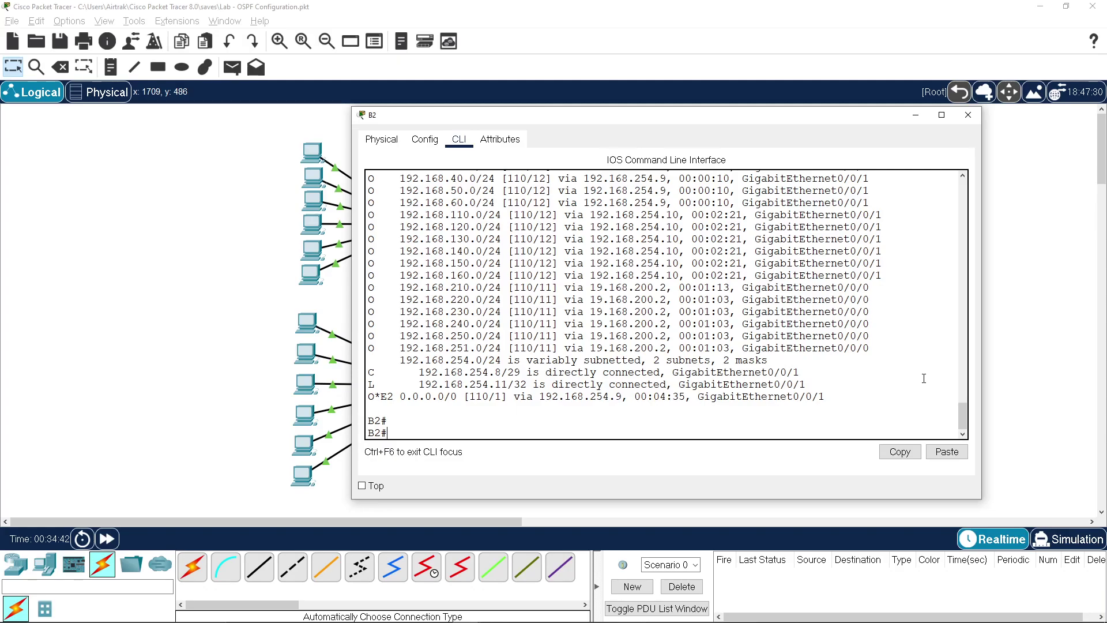
pyautogui.write('sh ip rou')
pyautogui.press('Tab')
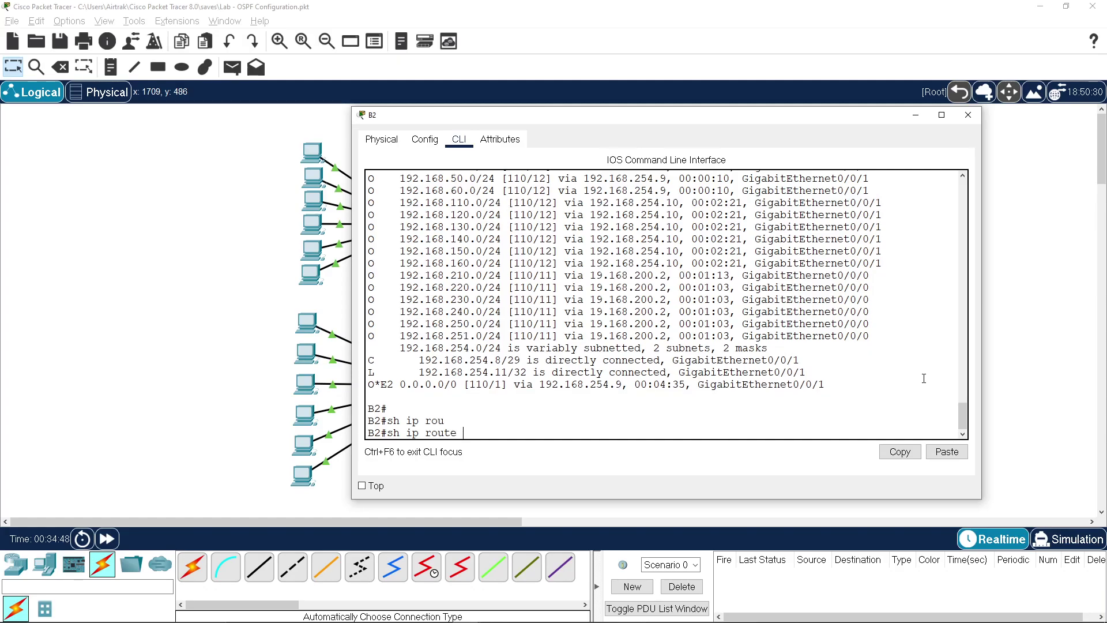
pyautogui.write('ospf')
pyautogui.press('Return')
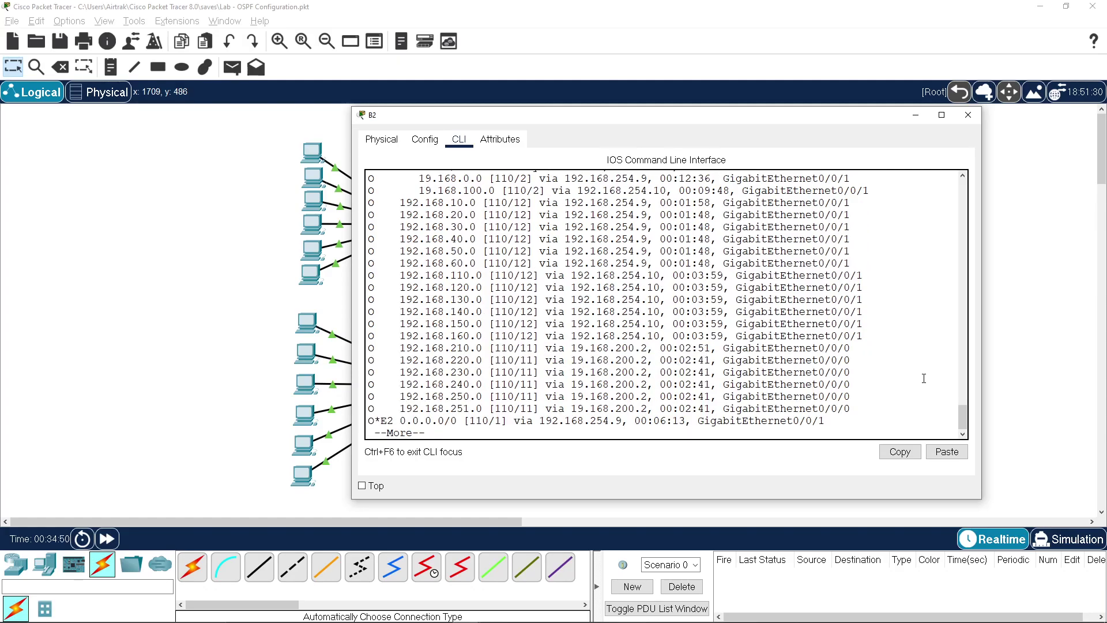
pyautogui.scroll(3, 865, 323)
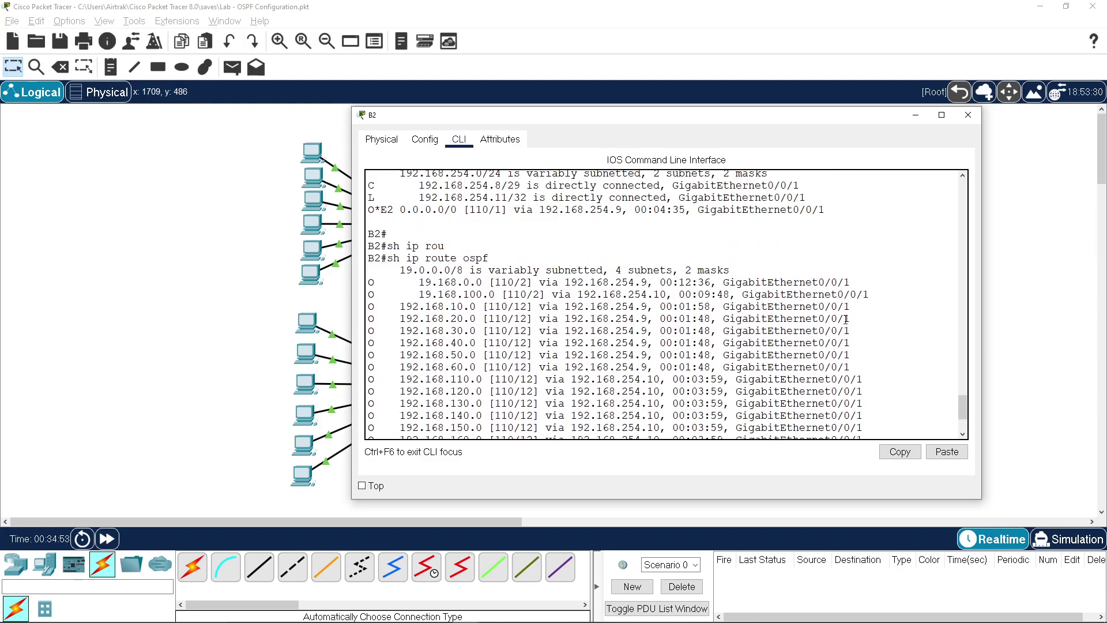
pyautogui.scroll(-3, 846, 319)
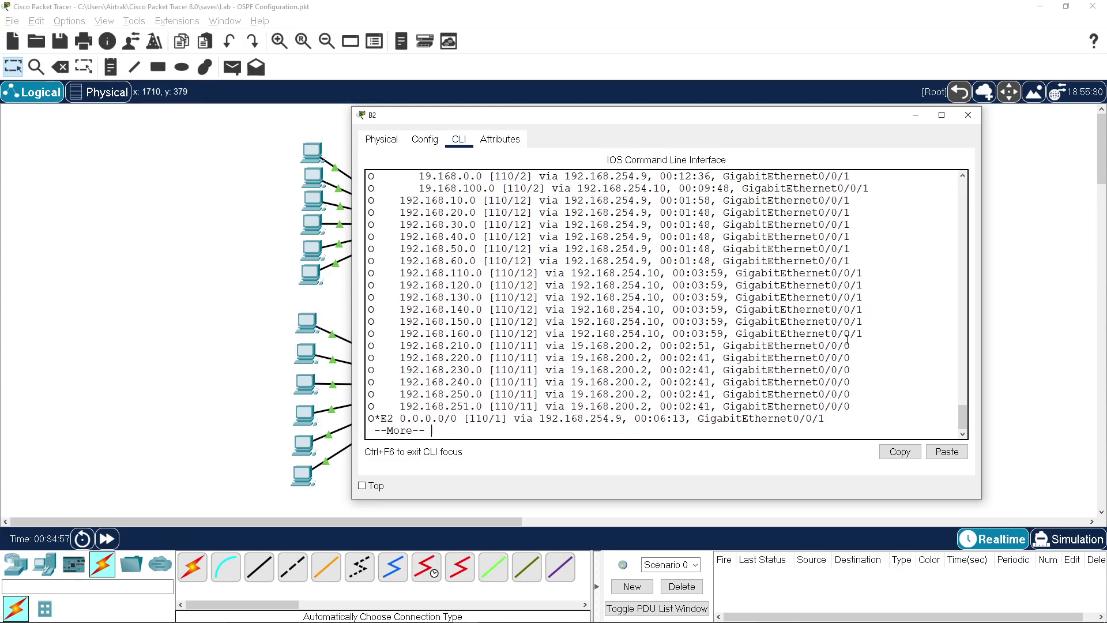
# Display B2's OSPF neighbors with sh ip ospf neighbor and examine the DR/BDR state of each one.
pyautogui.press('space')
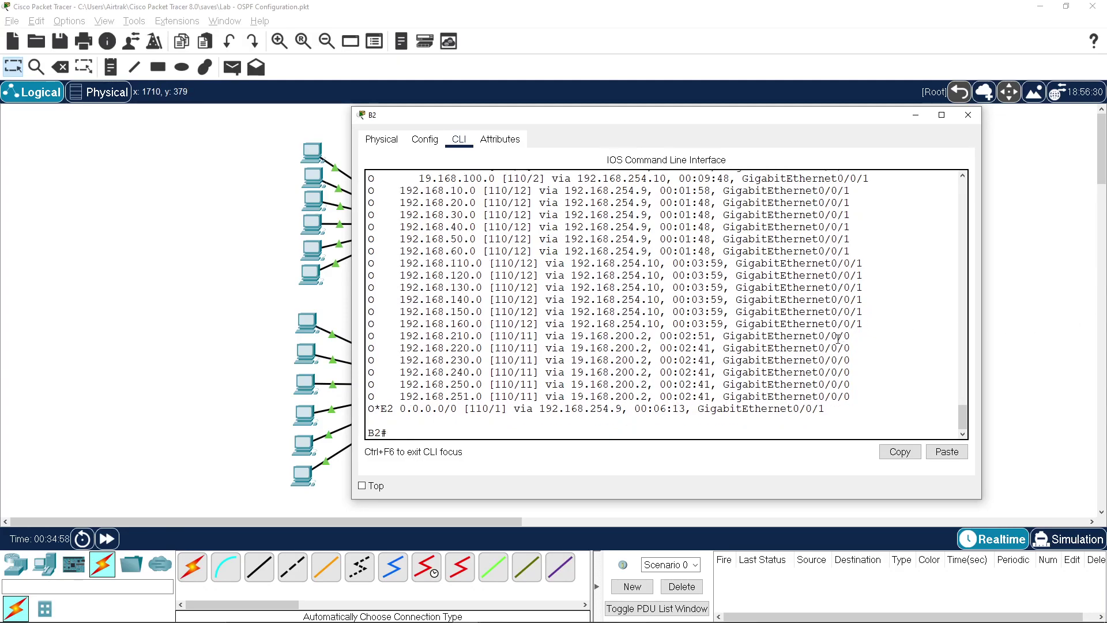
pyautogui.write('sh ip ospf ne')
pyautogui.press('Tab')
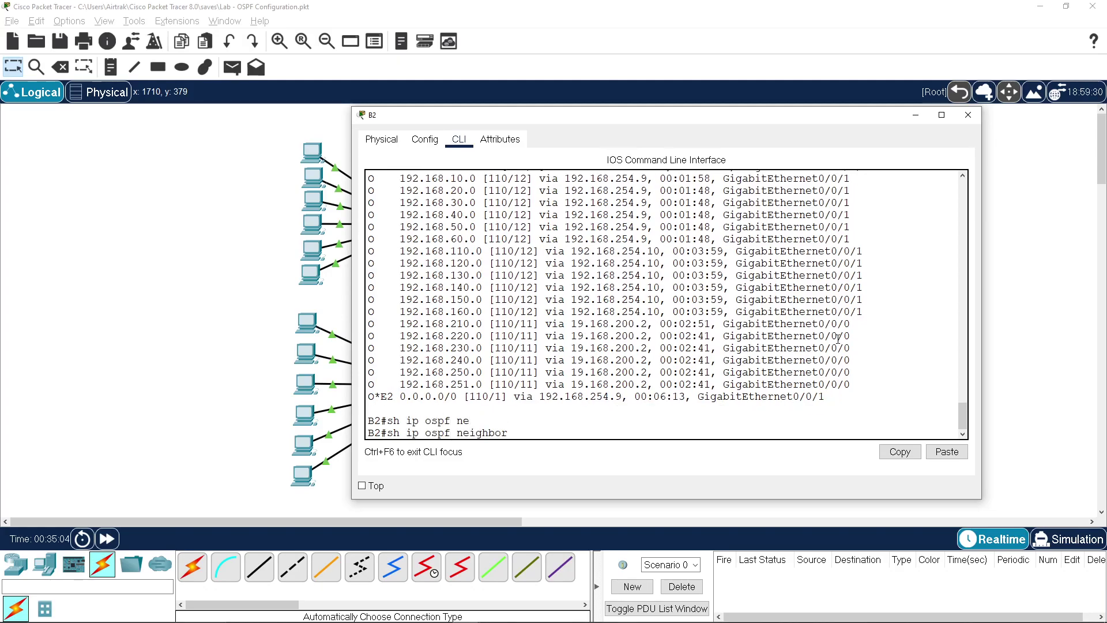
pyautogui.press('Return')
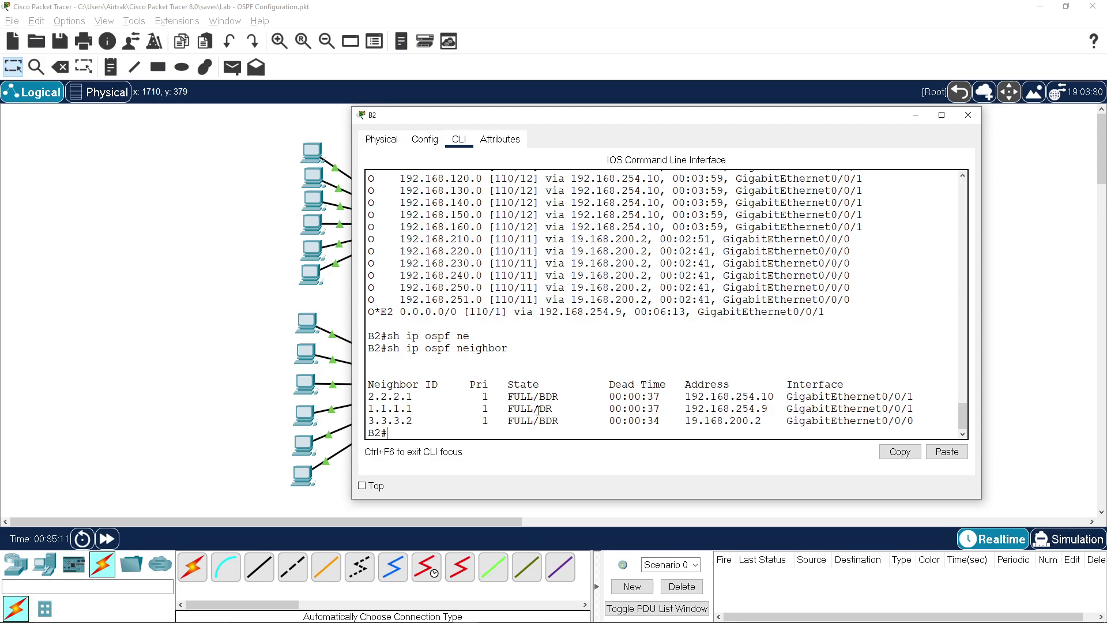
pyautogui.moveTo(521, 396); pyautogui.dragTo(522, 421)
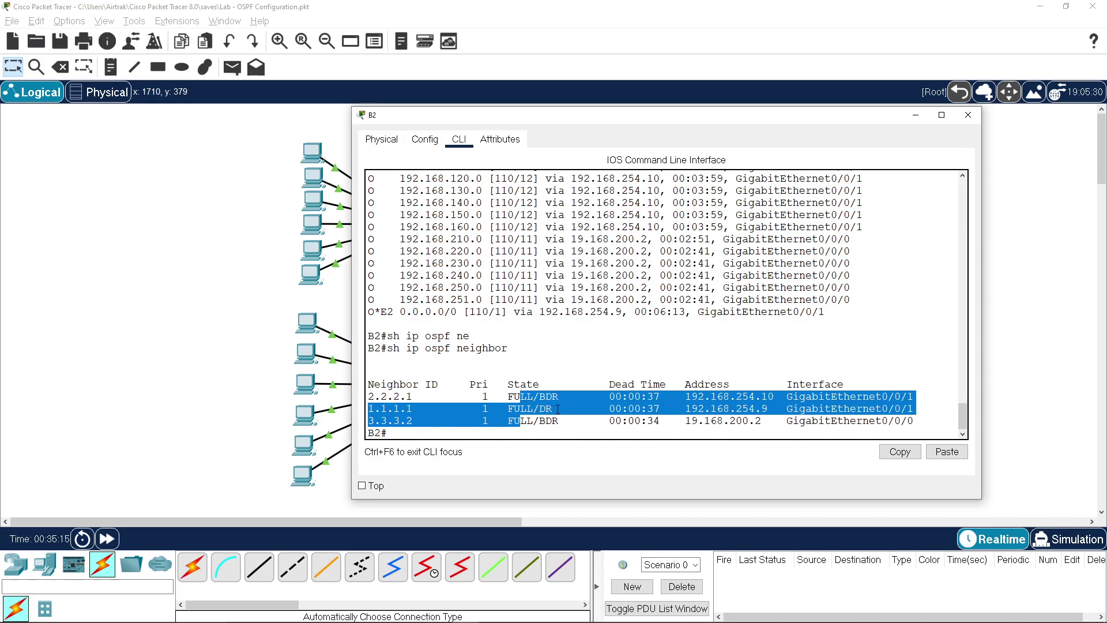
pyautogui.moveTo(557, 409)
pyautogui.mouseDown()
pyautogui.moveTo(539, 408)
pyautogui.moveTo(564, 420)
pyautogui.moveTo(534, 420)
pyautogui.moveTo(541, 396)
pyautogui.moveTo(546, 421)
pyautogui.mouseUp()
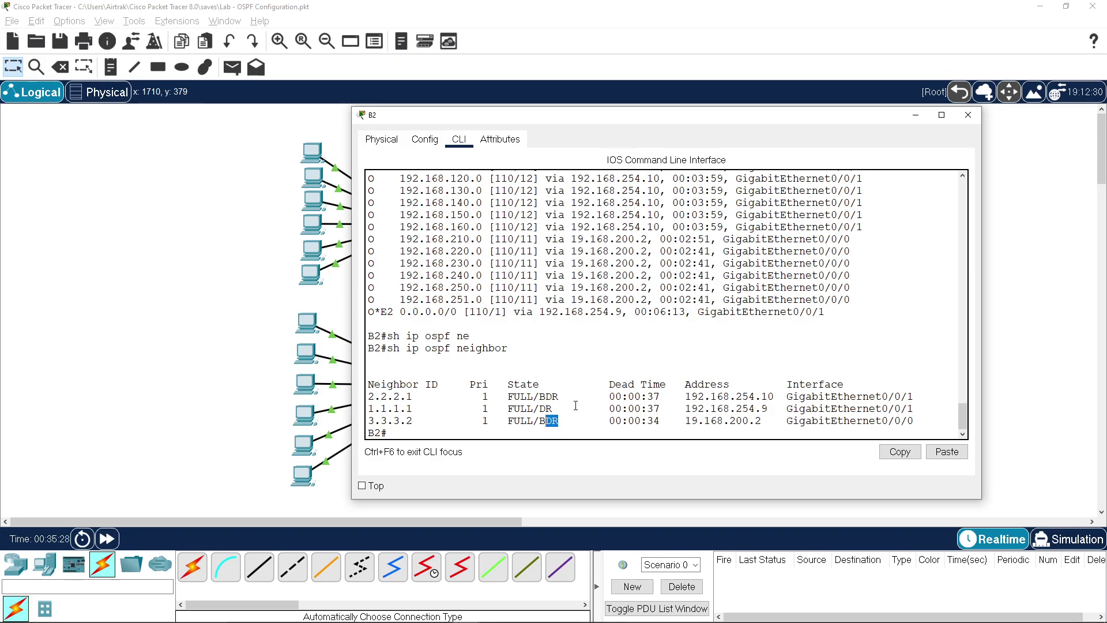
pyautogui.press('Return')
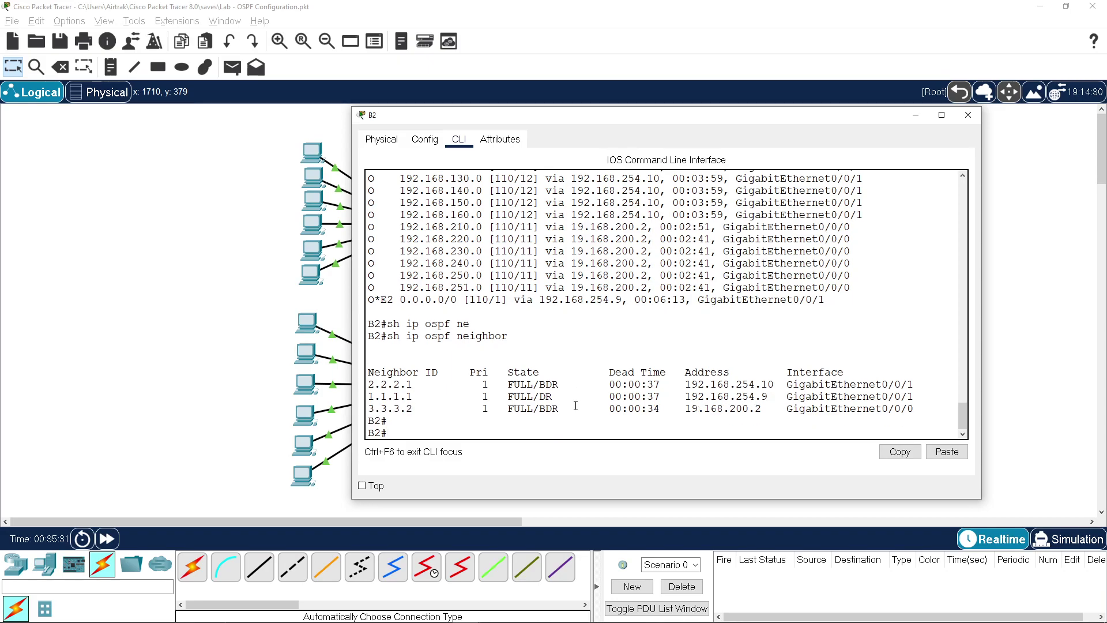
pyautogui.click(1018, 339)
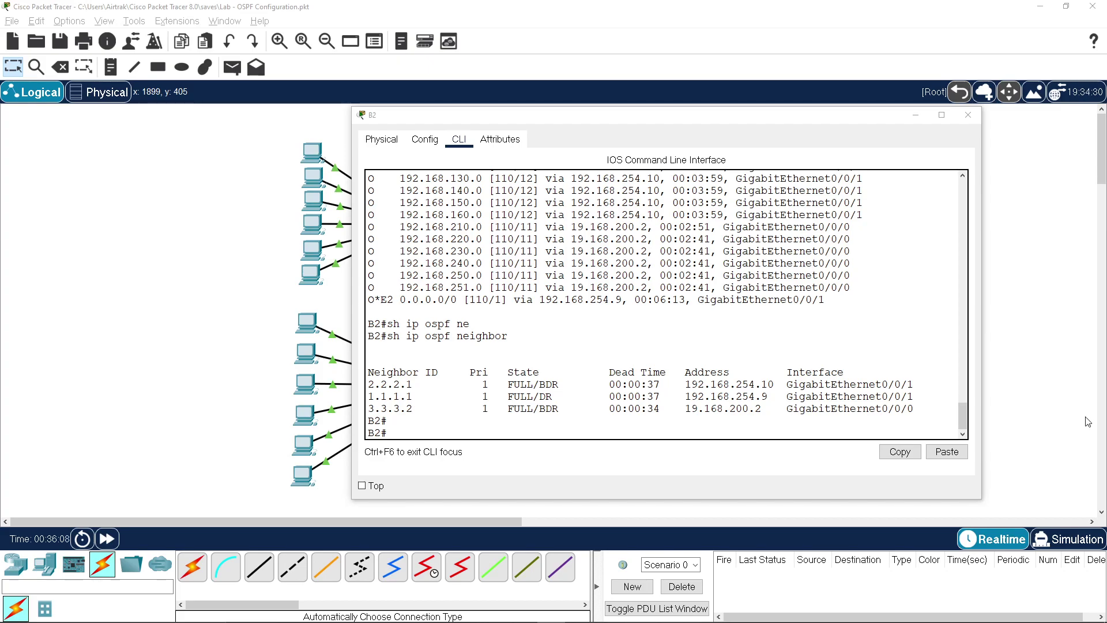
# Close B2 and, on router HQ, set the OSPF priority of interface g0/0/1 to 50, then leave configuration mode.
pyautogui.click(968, 115)
pyautogui.click(706, 317)
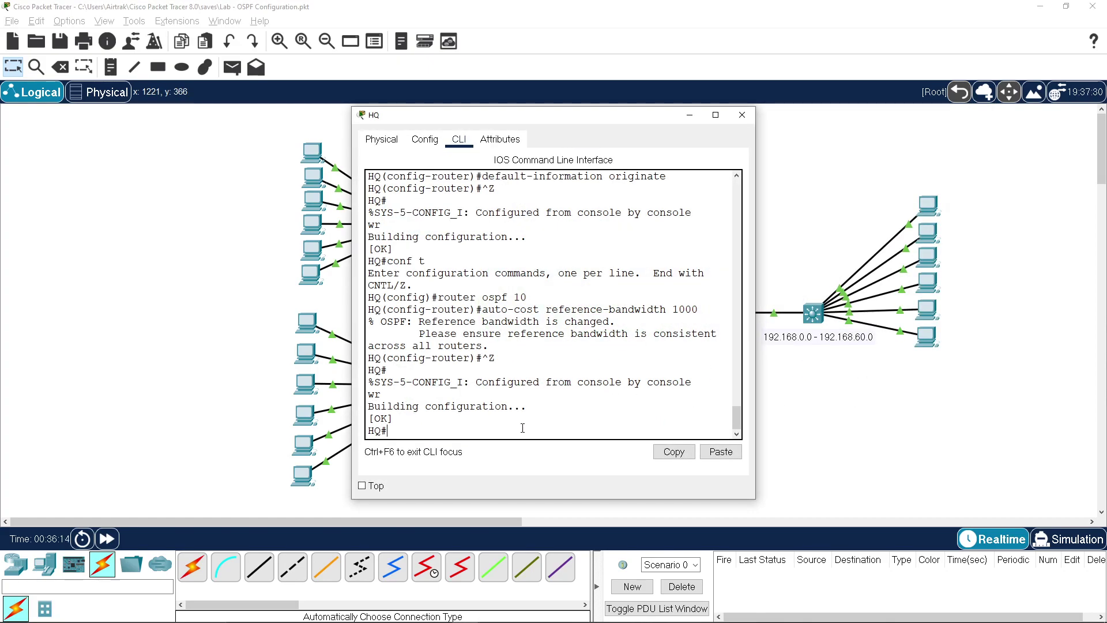
pyautogui.write('conf t')
pyautogui.press('Return')
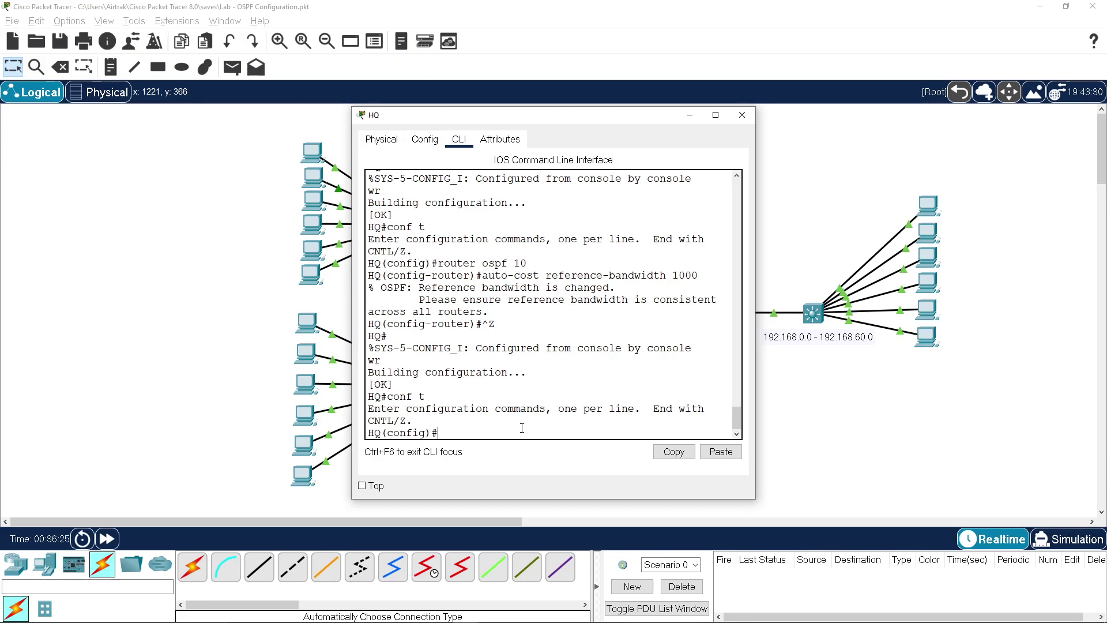
pyautogui.write('int g0/0/1')
pyautogui.press('Return')
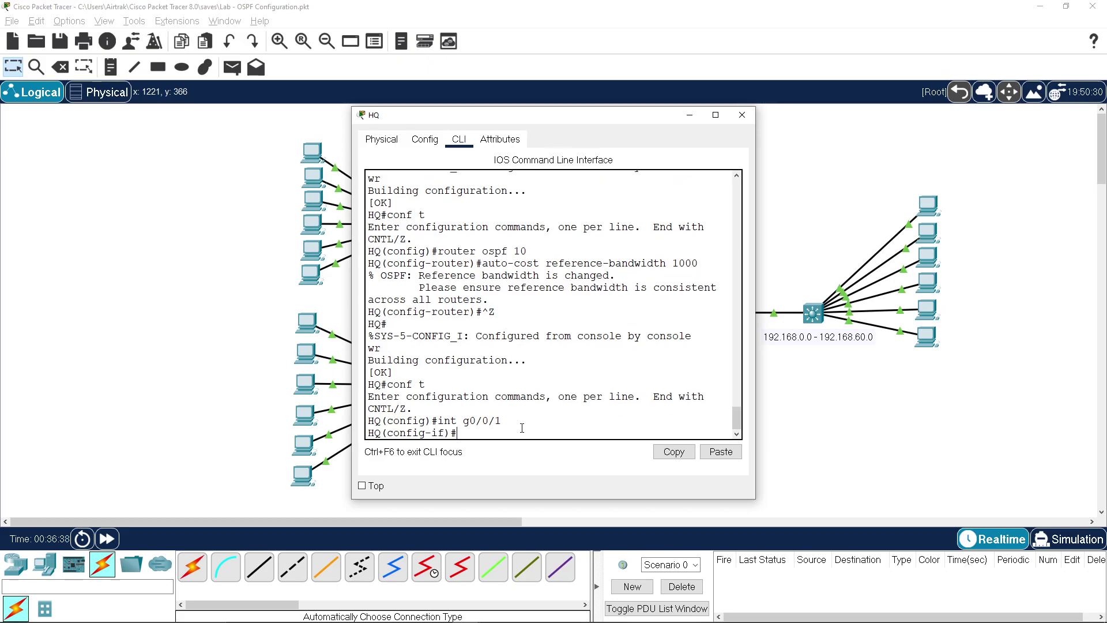
pyautogui.write('ip ospf pr')
pyautogui.press('Tab')
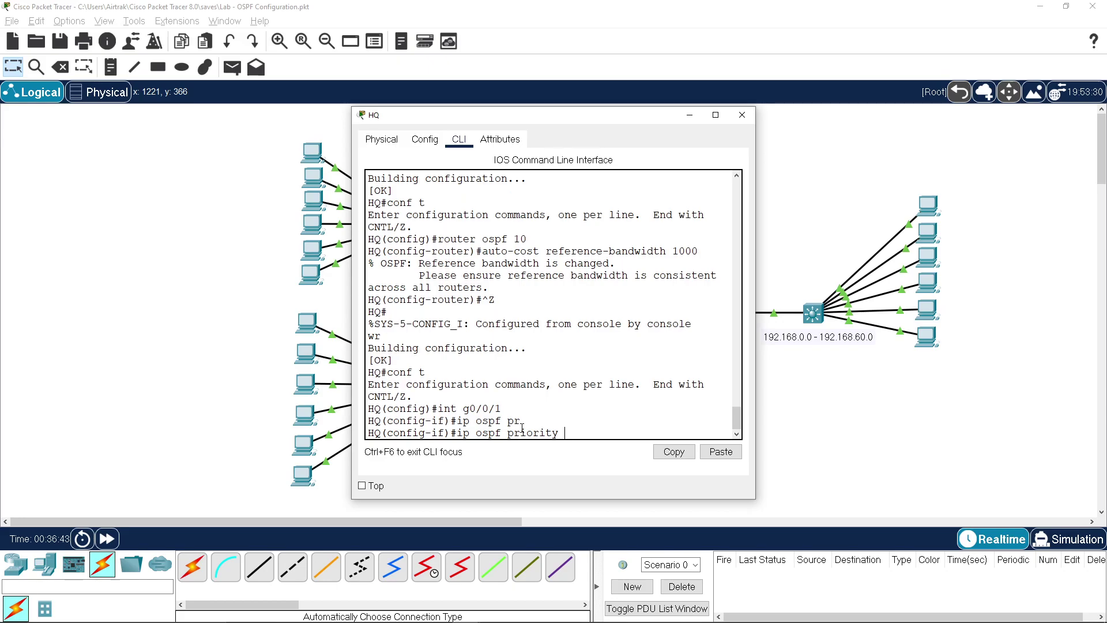
pyautogui.write('50')
pyautogui.press('Return')
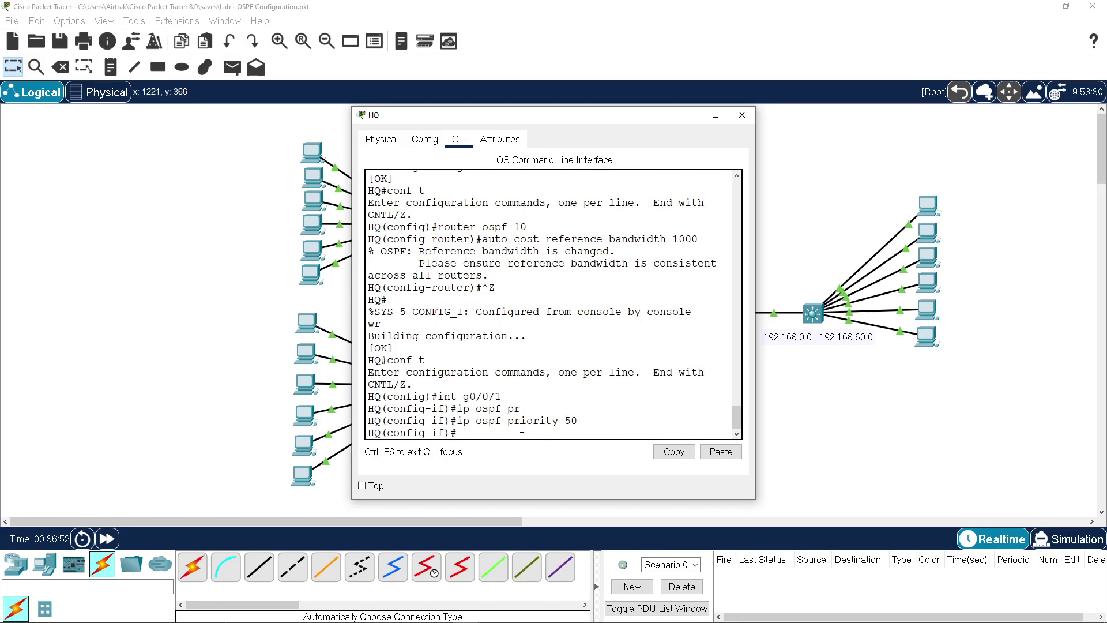
pyautogui.hotkey('ctrl', 'z')
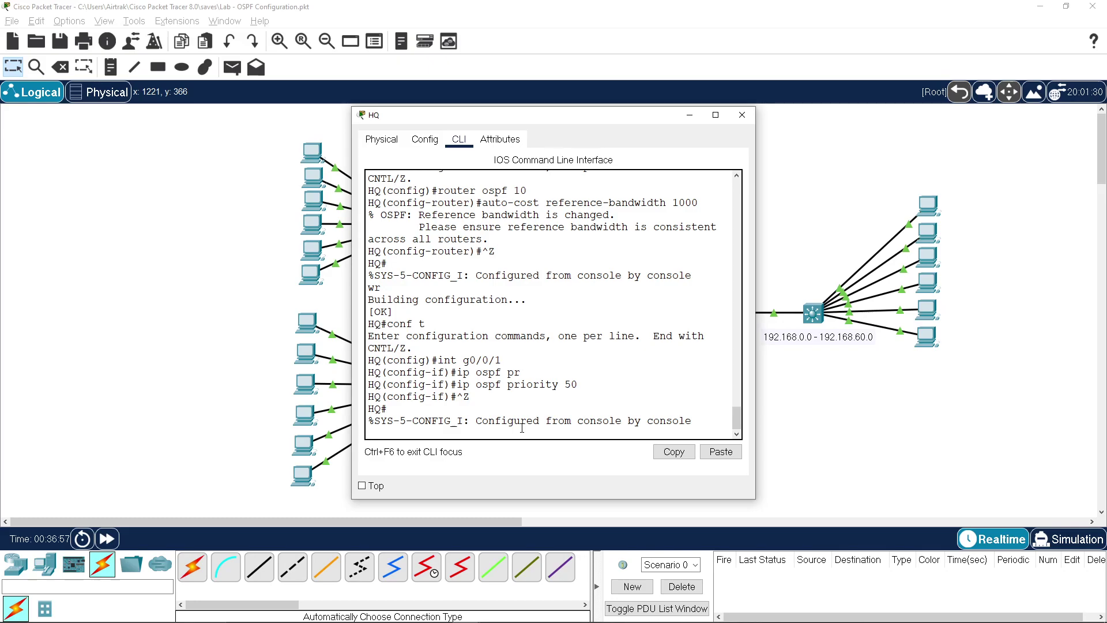
# List the sh int options on HQ and try to display the interface's OSPF details with sh int g0/0/1 ospf.
pyautogui.write('sh int ?')
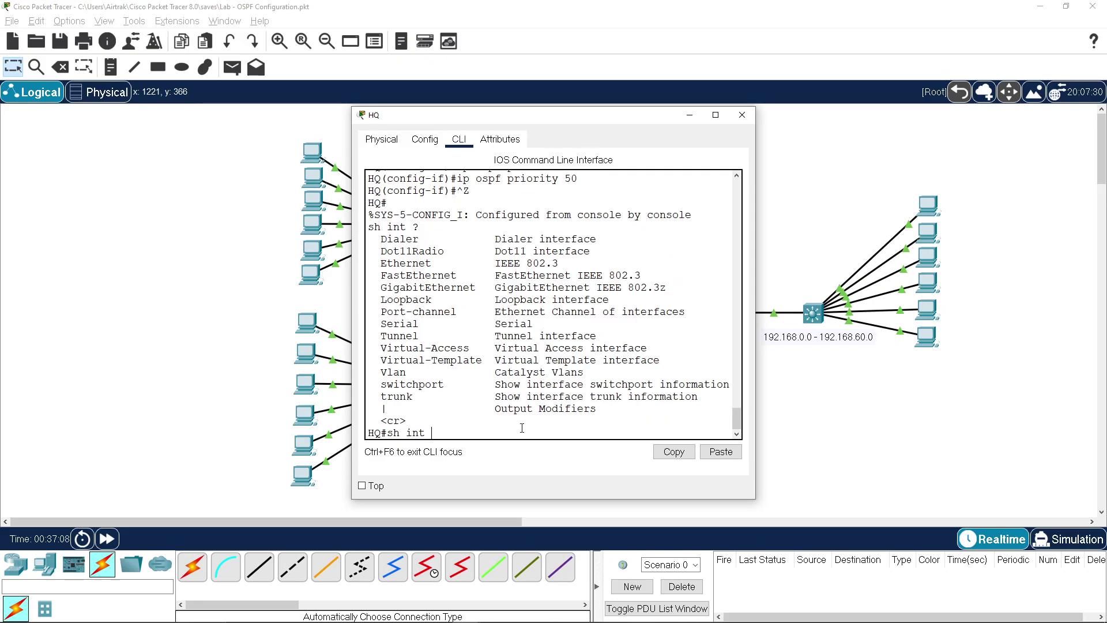
pyautogui.write('g0/0/1 ospf')
pyautogui.press('Return')
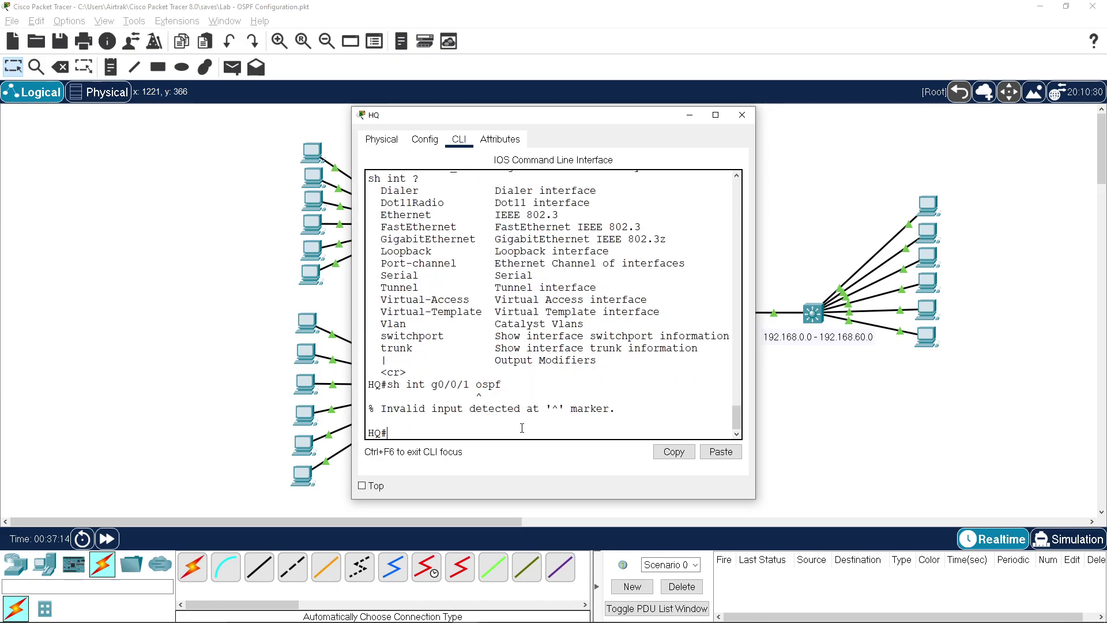
# Try the reworked command sh ospf int g0/0/1 ospf on HQ.
pyautogui.press('Up')
pyautogui.press('Left')
pyautogui.press('Left')
pyautogui.press('Left')
pyautogui.press('Left')
pyautogui.press('Left')
pyautogui.press('Left')
pyautogui.press('Left')
pyautogui.press('Left')
pyautogui.press('Left')
pyautogui.press('Left')
pyautogui.press('Left')
pyautogui.press('Left')
pyautogui.press('Left')
pyautogui.press('Left')
pyautogui.press('Left')
pyautogui.write('ospf')
pyautogui.press('Return')
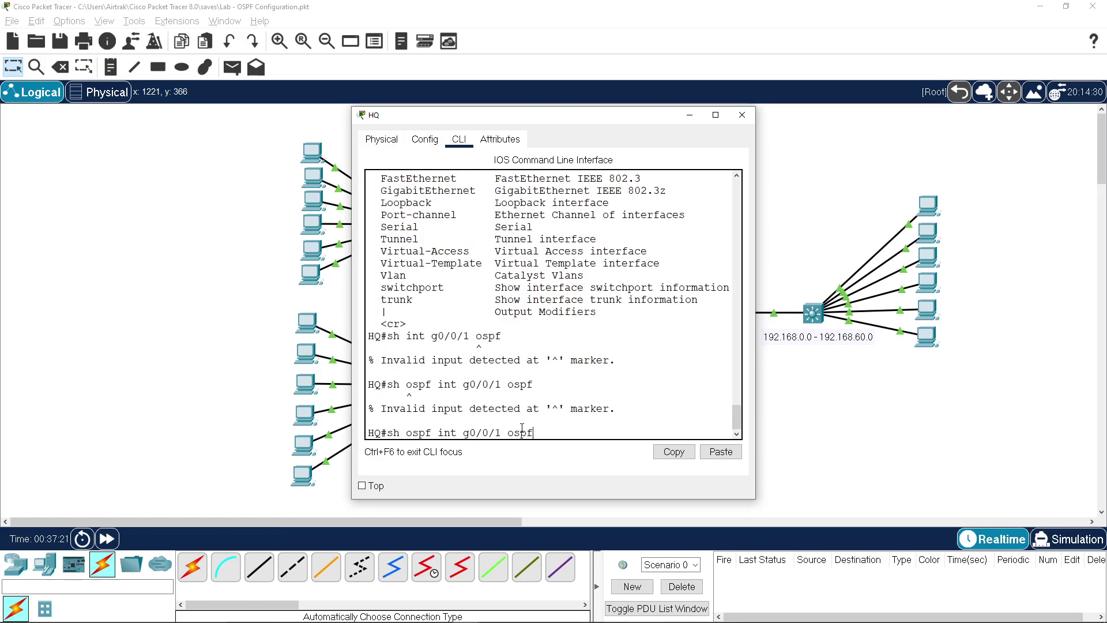
# Cut the recalled command back to sh and page through the full list of available show options.
pyautogui.press('BackSpace')
pyautogui.press('BackSpace')
pyautogui.press('BackSpace')
pyautogui.press('BackSpace')
pyautogui.press('BackSpace')
pyautogui.press('BackSpace')
pyautogui.press('BackSpace')
pyautogui.press('BackSpace')
pyautogui.press('BackSpace')
pyautogui.press('BackSpace')
pyautogui.press('BackSpace')
pyautogui.press('BackSpace')
pyautogui.press('BackSpace')
pyautogui.press('BackSpace')
pyautogui.press('BackSpace')
pyautogui.press('BackSpace')
pyautogui.press('BackSpace')
pyautogui.press('BackSpace')
pyautogui.press('BackSpace')
pyautogui.press('BackSpace')
pyautogui.write('?')
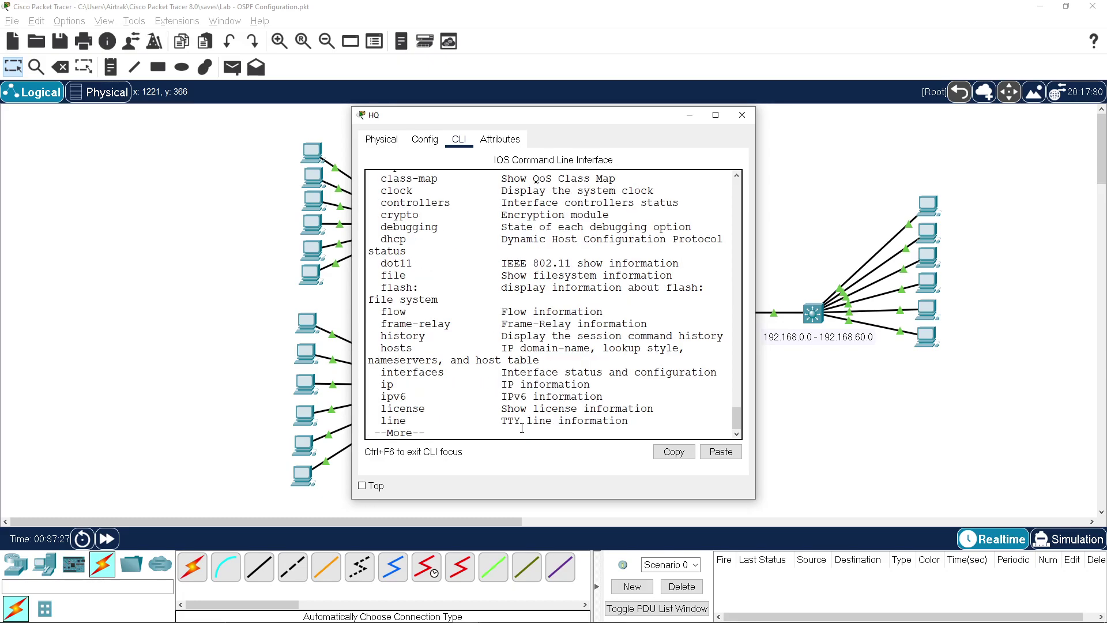
pyautogui.press('space')
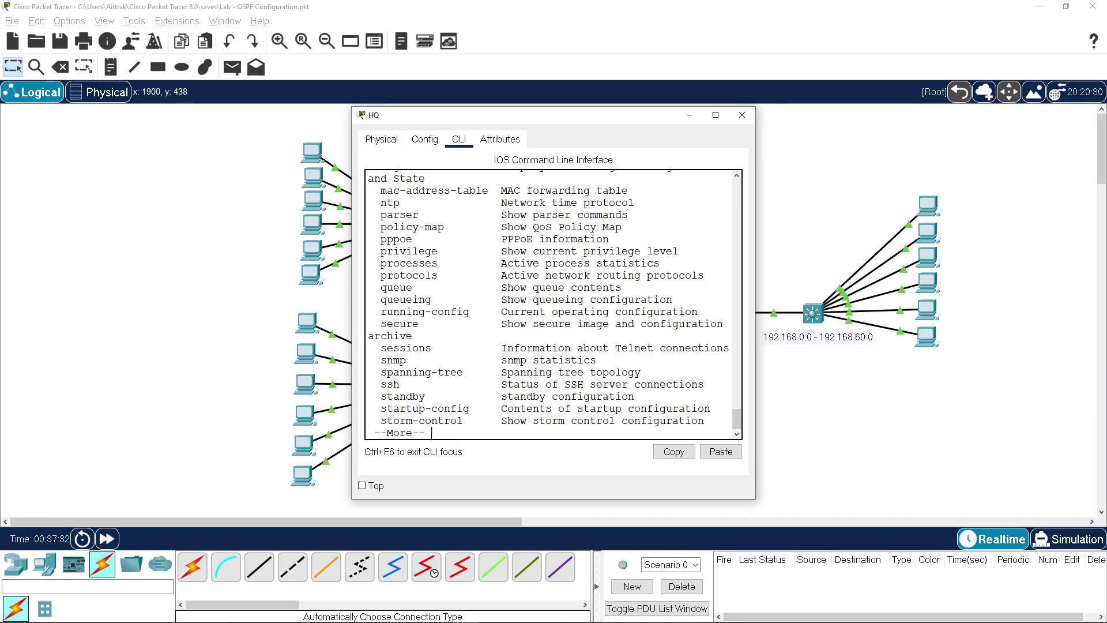
pyautogui.press('space')
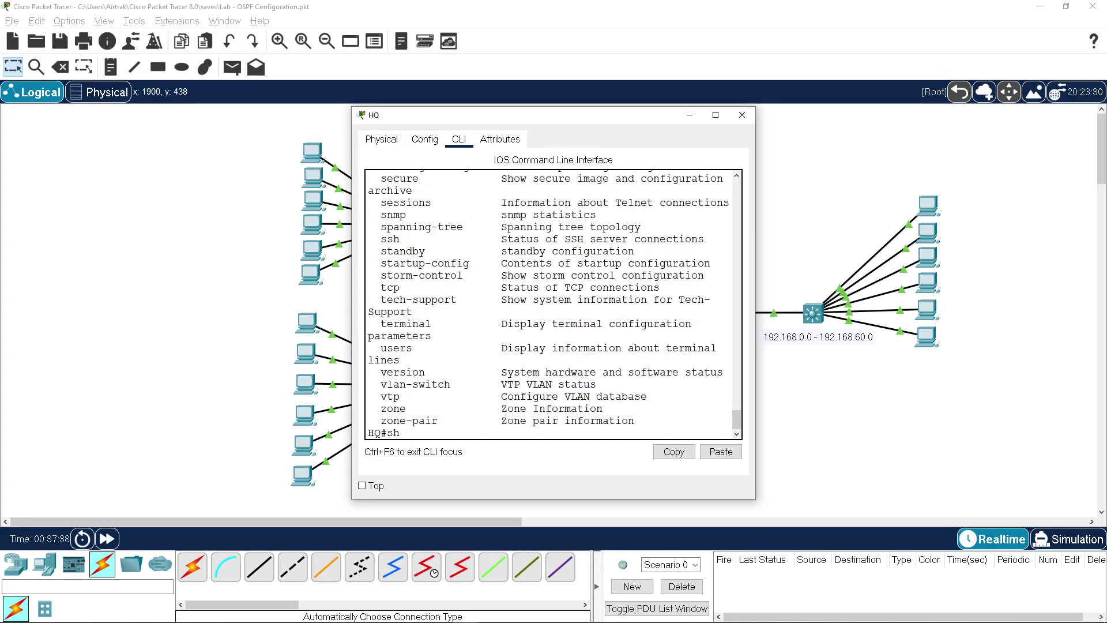
# Look up the sh ip and sh ip ospf options, and display HQ's OSPF interface details with sh ip ospf int g0/0/1.
pyautogui.write('ip?')
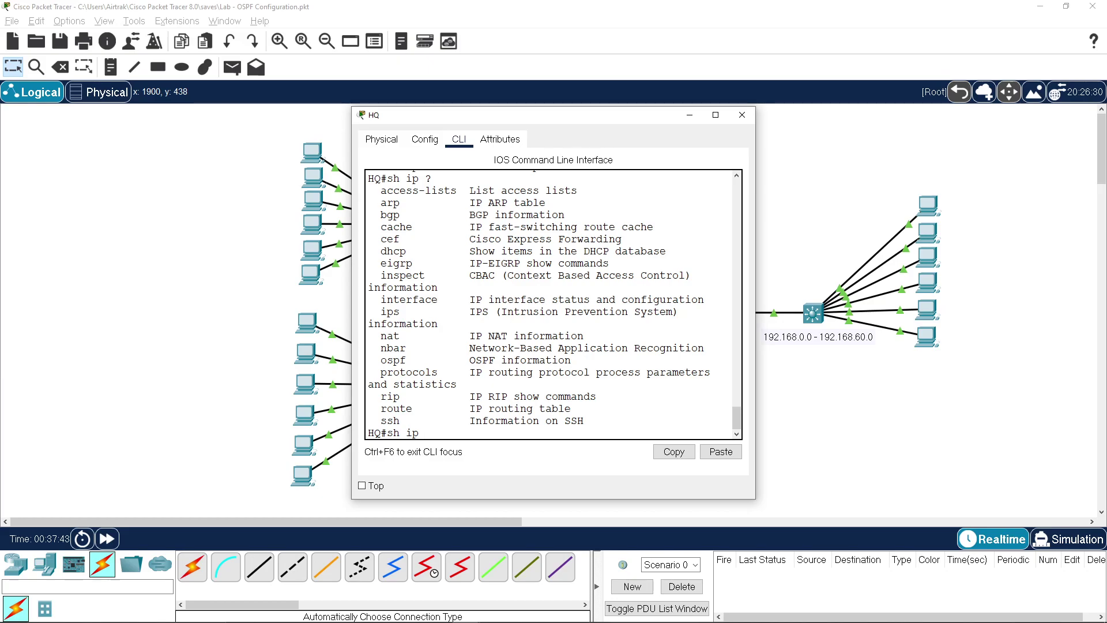
pyautogui.write('ospf ?')
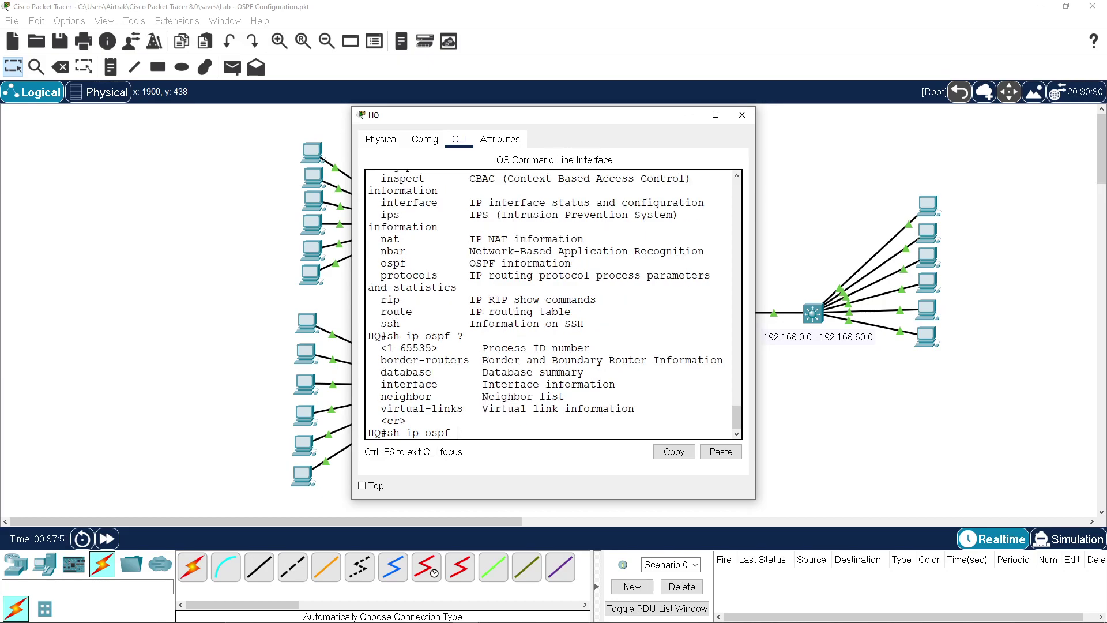
pyautogui.write('int g0/0/1')
pyautogui.press('Return')
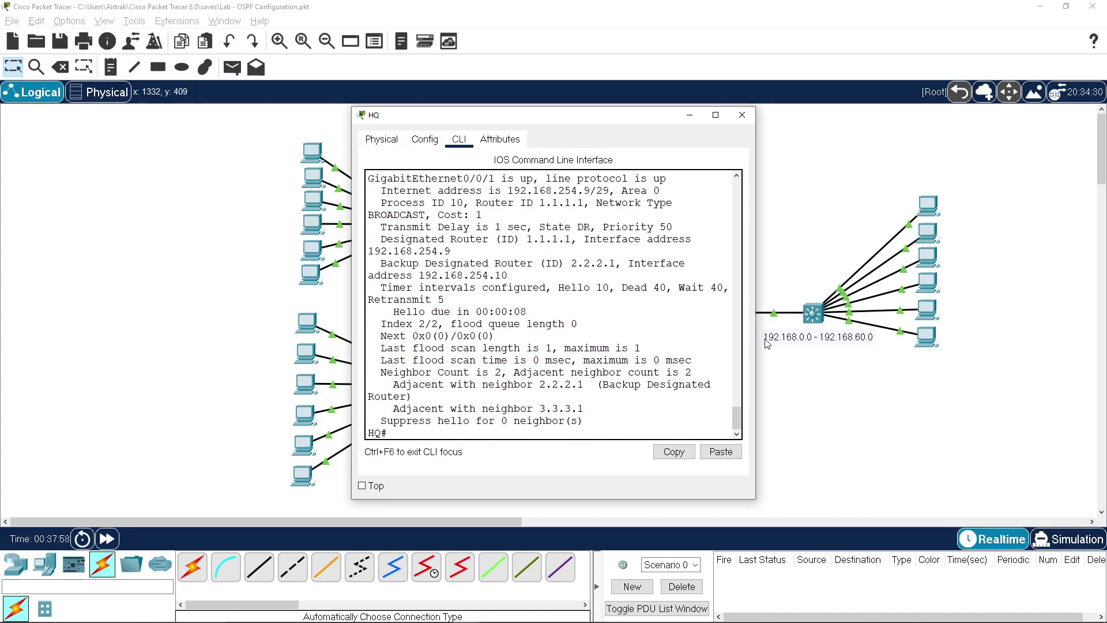
# Widen HQ's window and examine the interface's address, process ID, router ID, network type, cost and designated routers.
pyautogui.moveTo(754, 337); pyautogui.dragTo(854, 330)
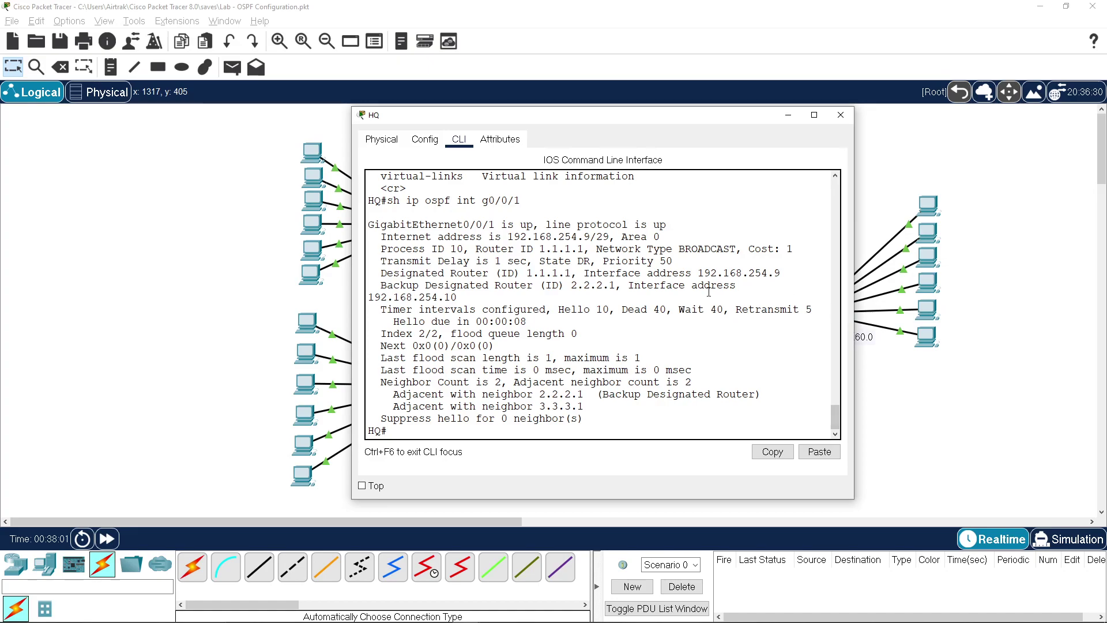
pyautogui.moveTo(516, 236); pyautogui.dragTo(628, 236)
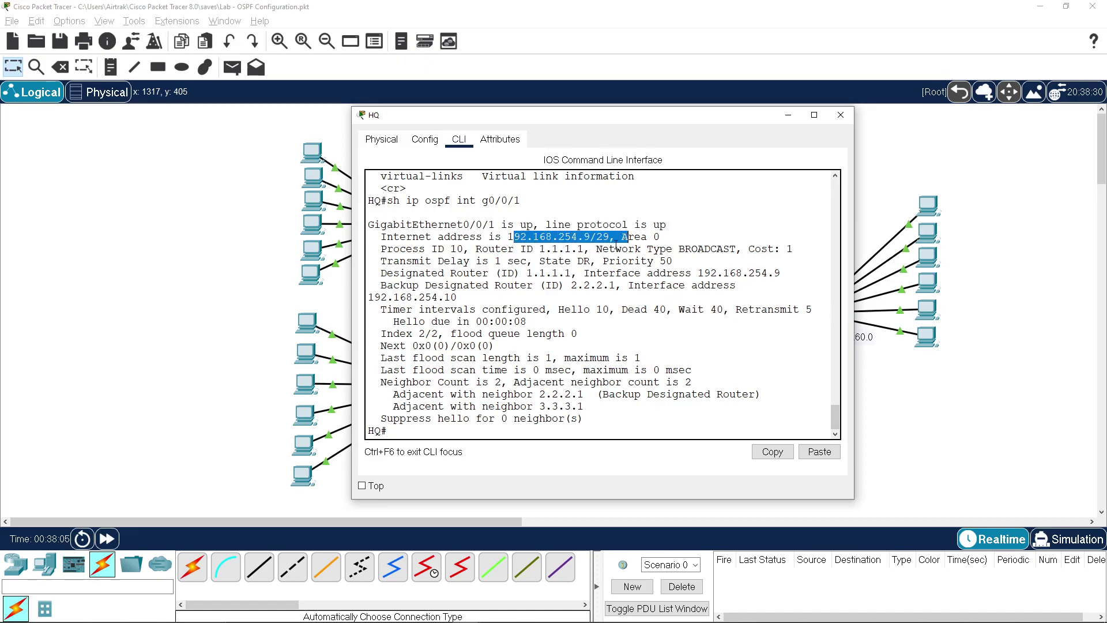
pyautogui.moveTo(536, 251); pyautogui.dragTo(583, 250)
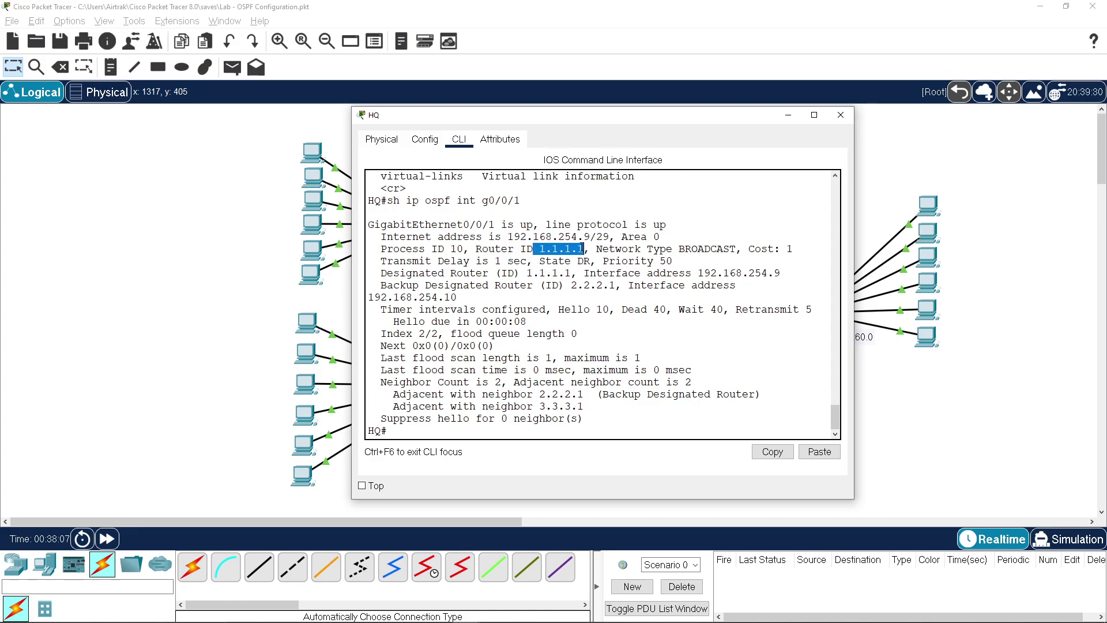
pyautogui.moveTo(444, 249); pyautogui.dragTo(469, 249)
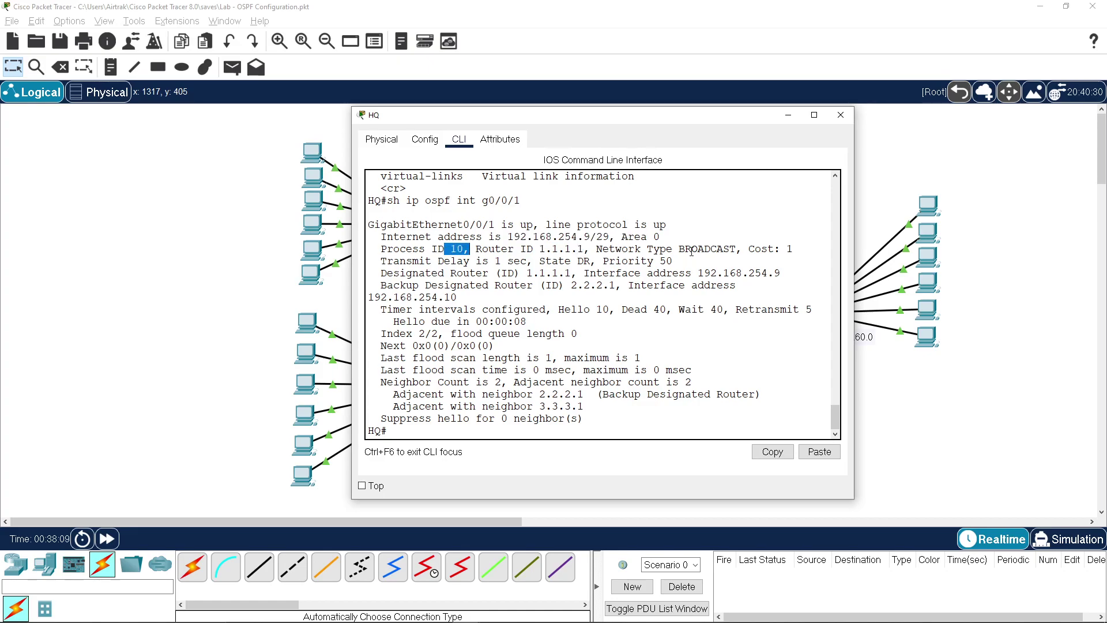
pyautogui.moveTo(679, 249); pyautogui.dragTo(787, 248)
pyautogui.moveTo(525, 274); pyautogui.dragTo(615, 285)
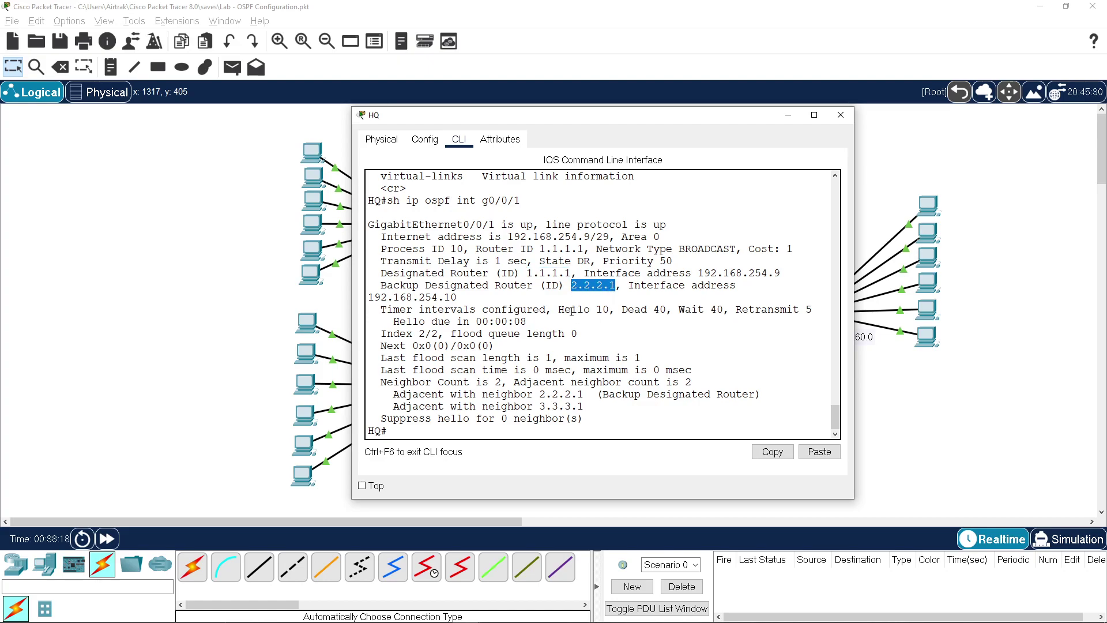
# Examine the hello, dead and wait timers and the adjacent neighbors in HQ's OSPF output for g0/0/1.
pyautogui.moveTo(565, 310); pyautogui.dragTo(724, 309)
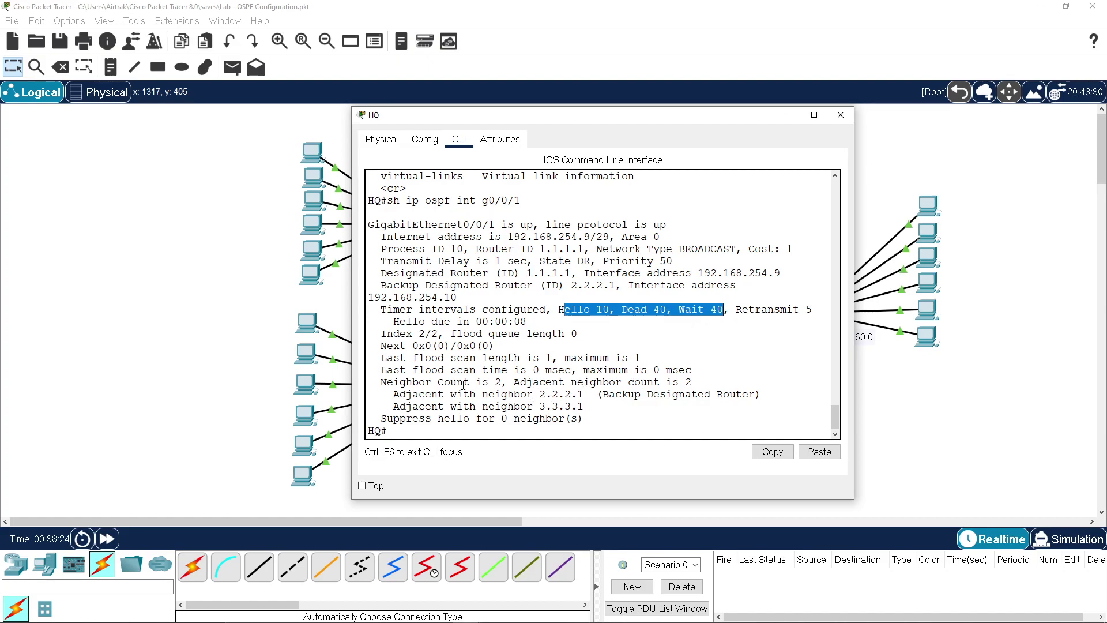
pyautogui.moveTo(538, 406); pyautogui.dragTo(588, 406)
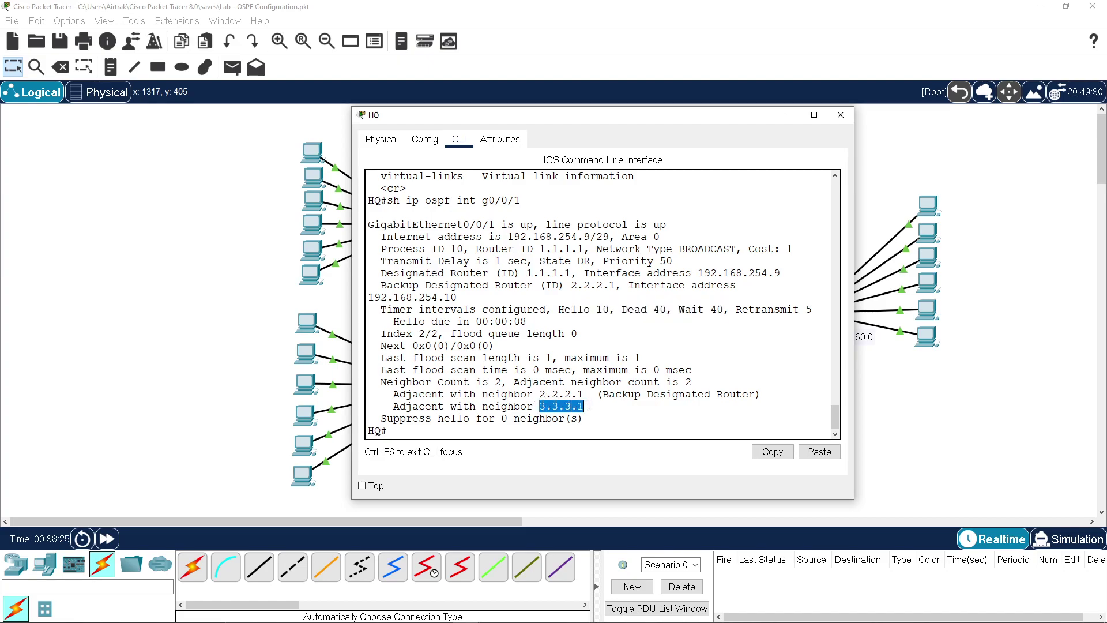
pyautogui.click(609, 408)
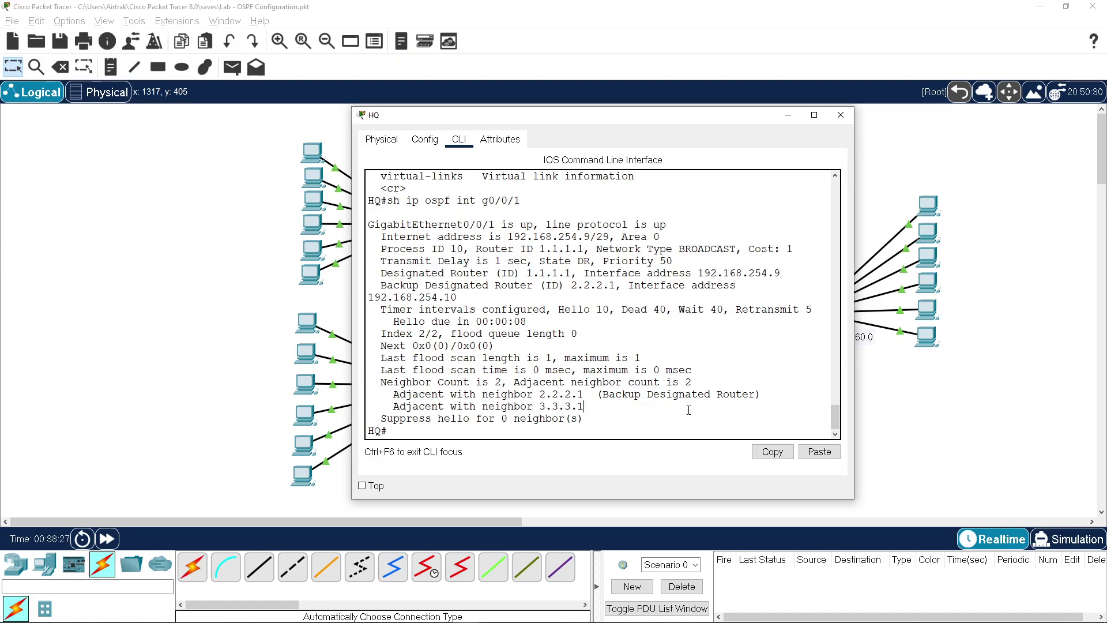
pyautogui.rightClick(688, 410)
pyautogui.click(632, 406)
pyautogui.moveTo(546, 394); pyautogui.dragTo(584, 395)
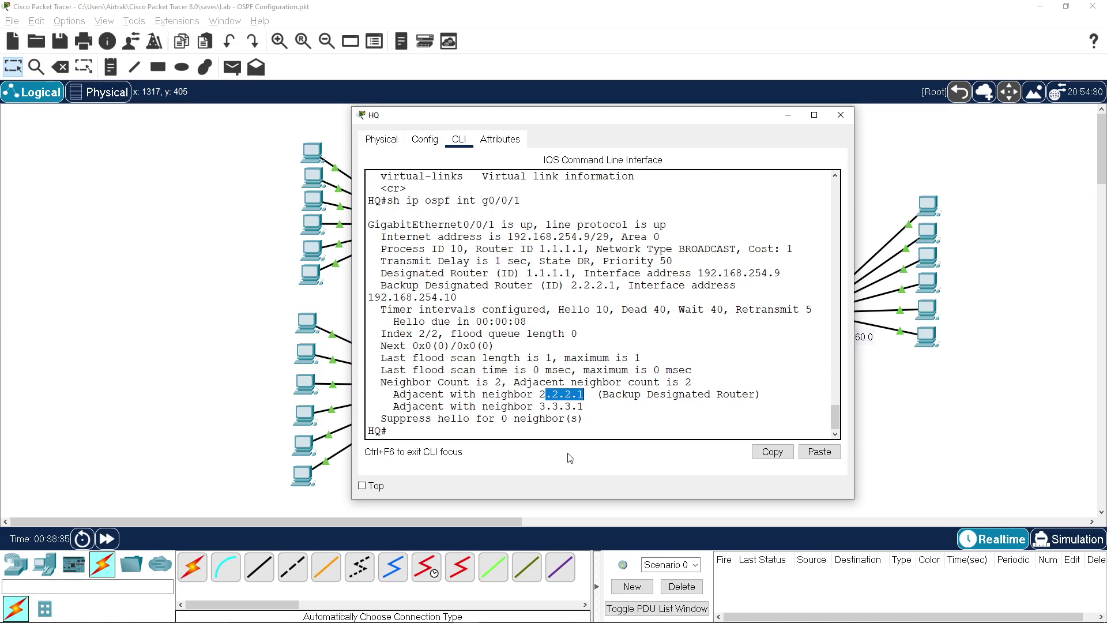